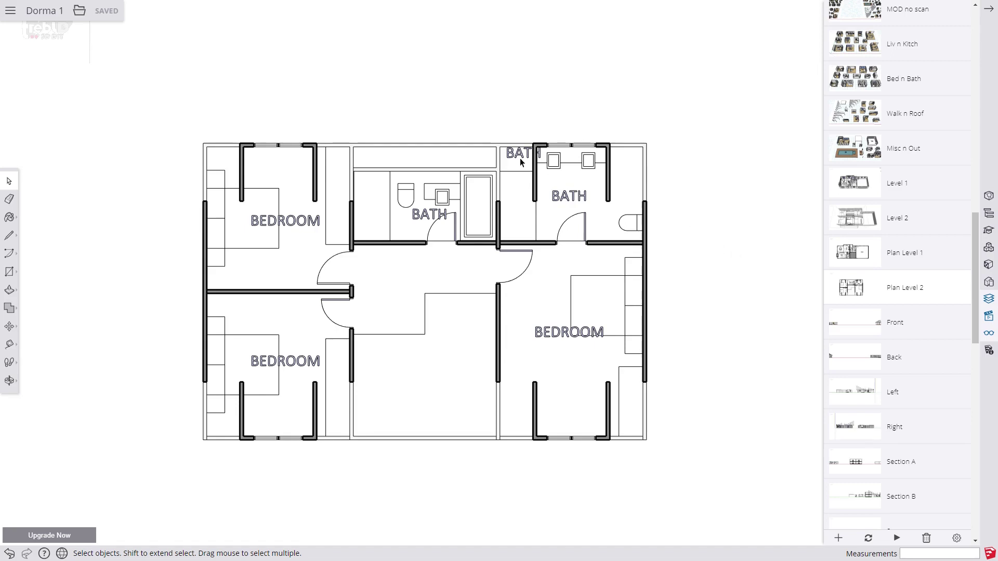
# Inside the upper-floor plan group, delete the extra BATH label at the top
pyautogui.click(516, 154)
pyautogui.doubleClick(516, 155)
pyautogui.click(516, 154)
pyautogui.press('Delete')
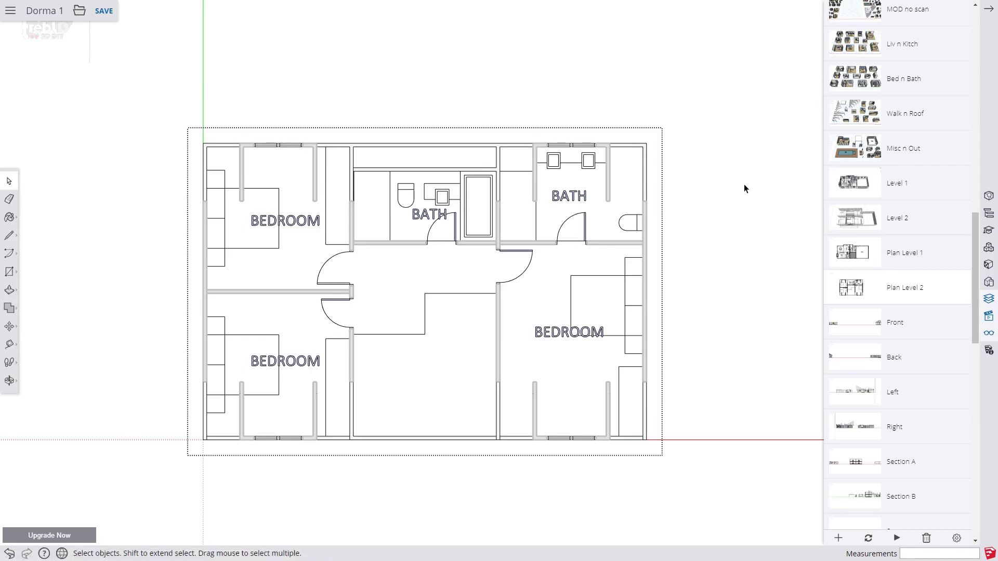
# Close the plan, enter the house, garage and garage walls groups, and select the door rectangle
pyautogui.click(743, 184)
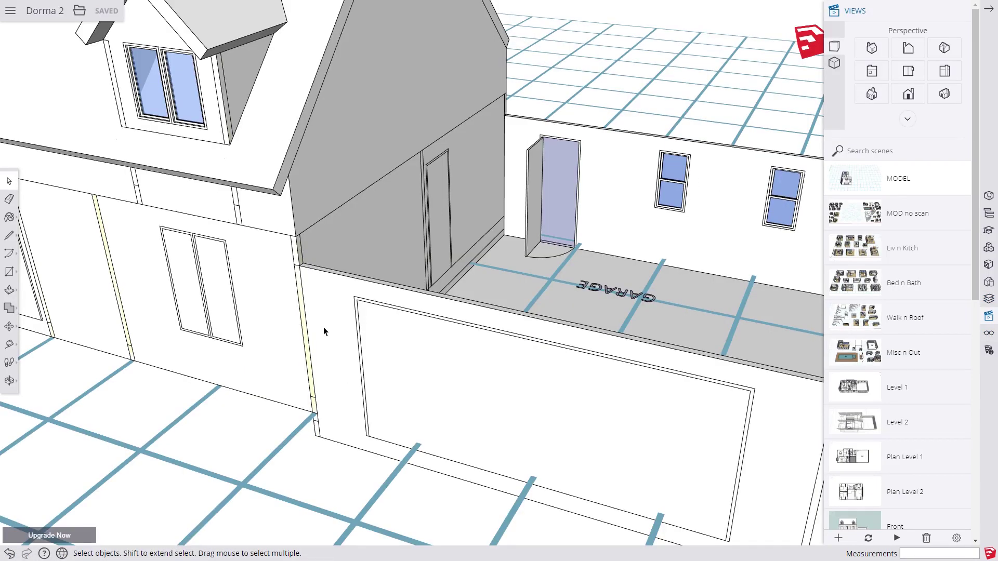
pyautogui.scroll(-6, 311, 320)
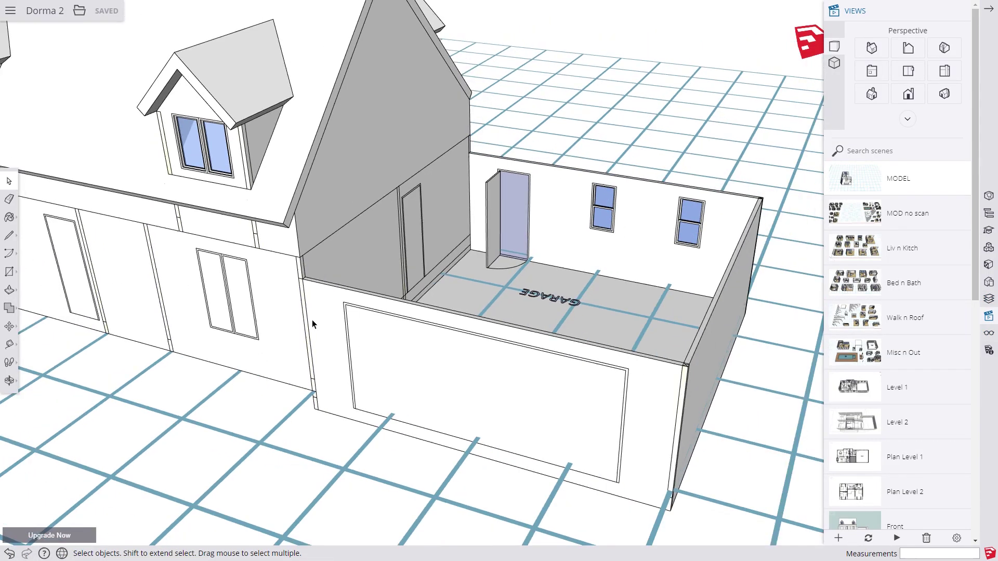
pyautogui.click(562, 379)
pyautogui.doubleClick(563, 375)
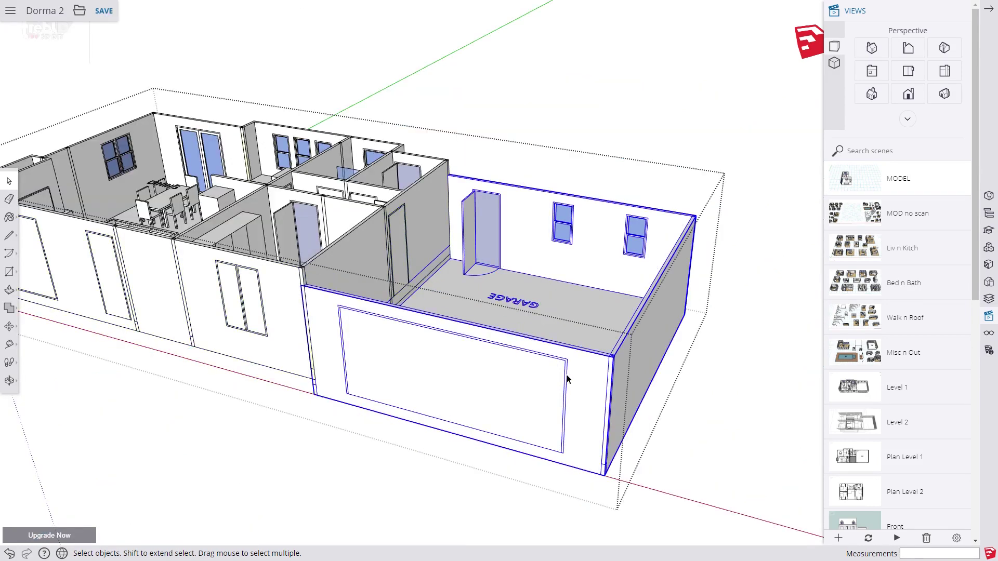
pyautogui.doubleClick(567, 379)
pyautogui.click(567, 379)
pyautogui.doubleClick(566, 379)
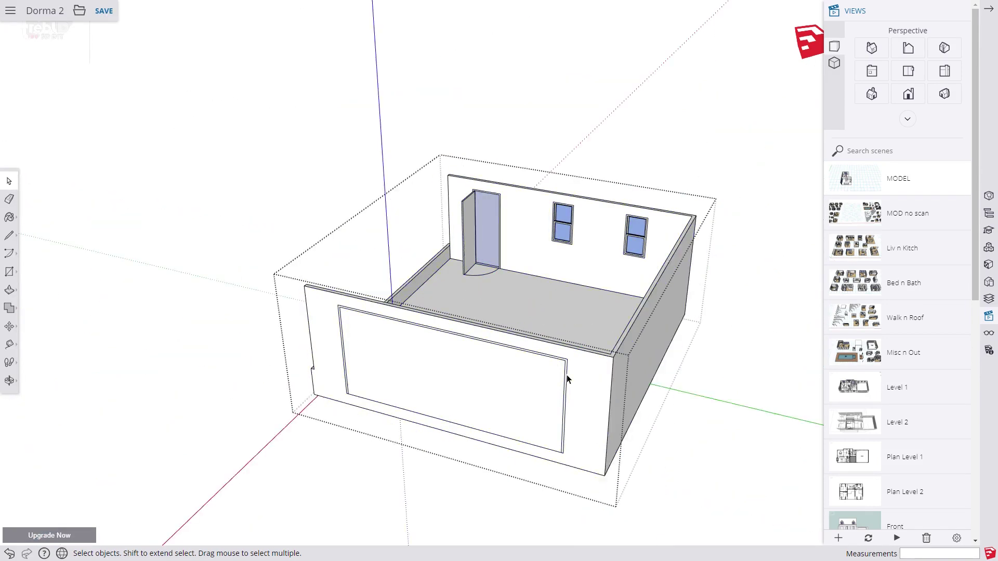
pyautogui.click(566, 379)
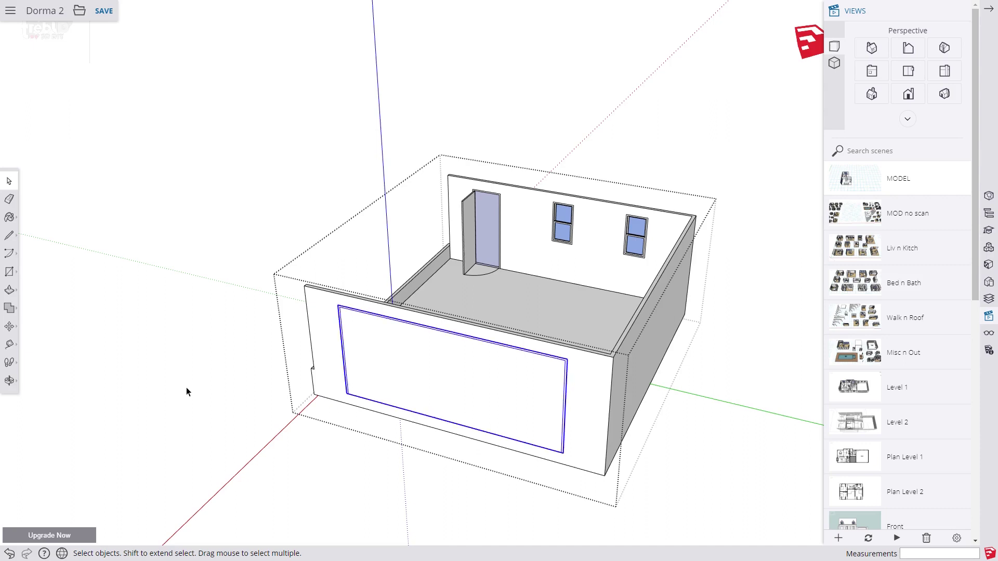
pyautogui.click(10, 329)
# Scale the garage door outline to 0.5 along the red axis
pyautogui.click(35, 345)
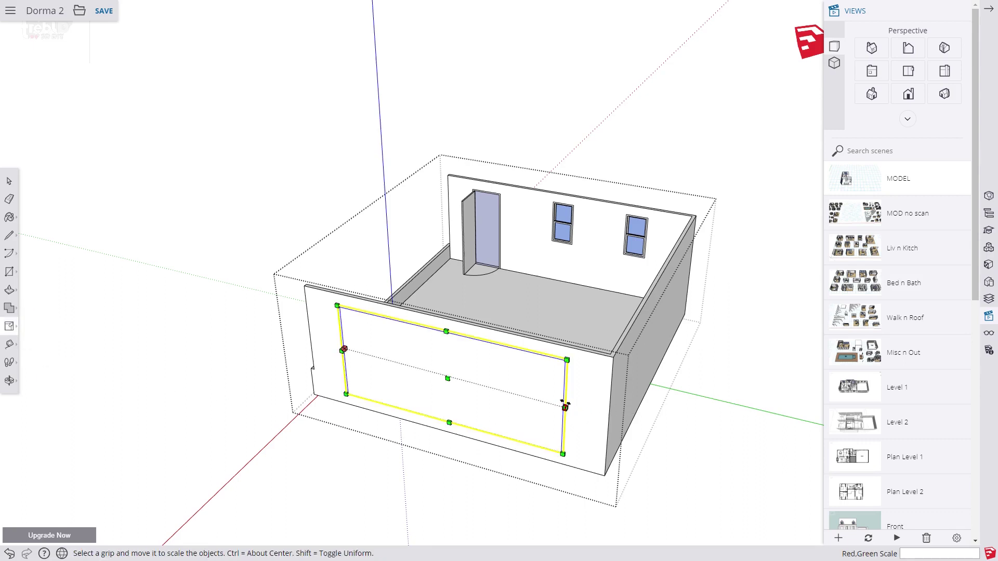
pyautogui.moveTo(565, 408); pyautogui.dragTo(483, 387)
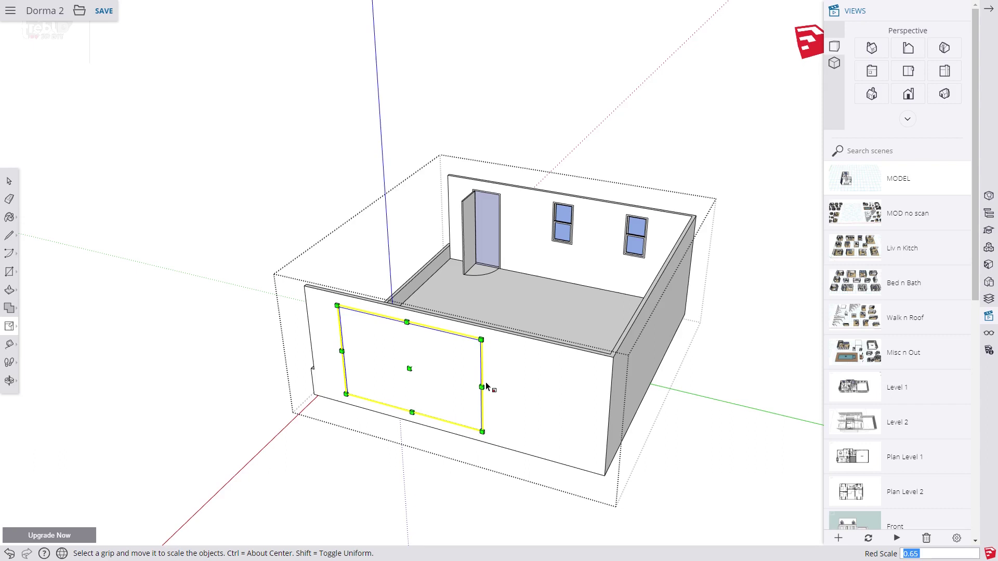
pyautogui.write('.5')
pyautogui.press('Return')
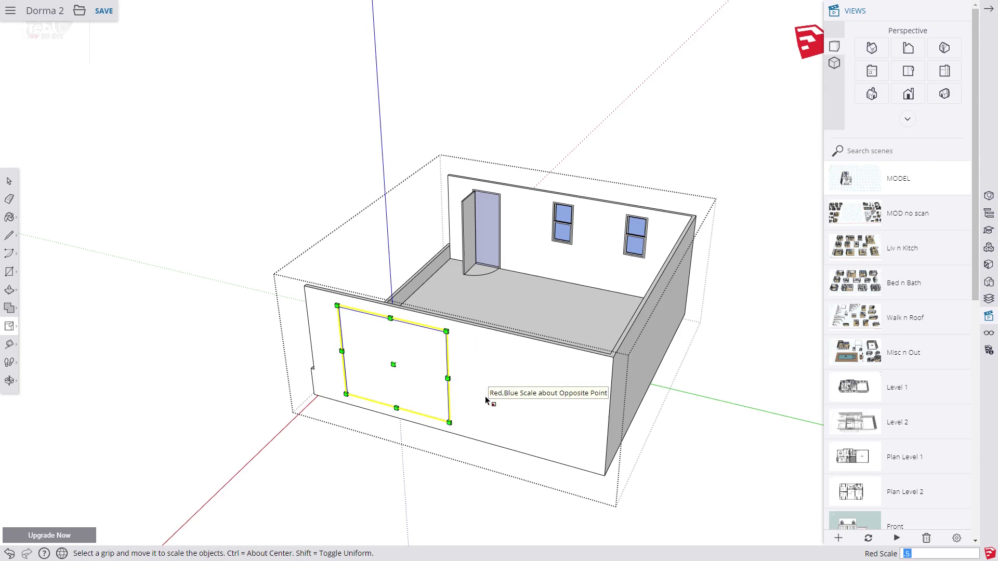
# Move the narrowed door outline further left along the wall
pyautogui.press('m')
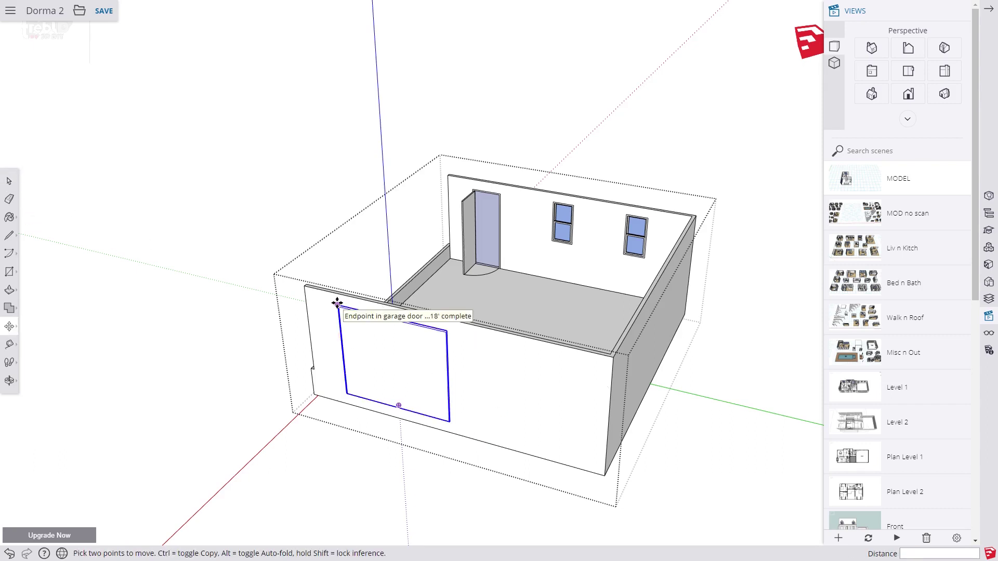
pyautogui.click(333, 303)
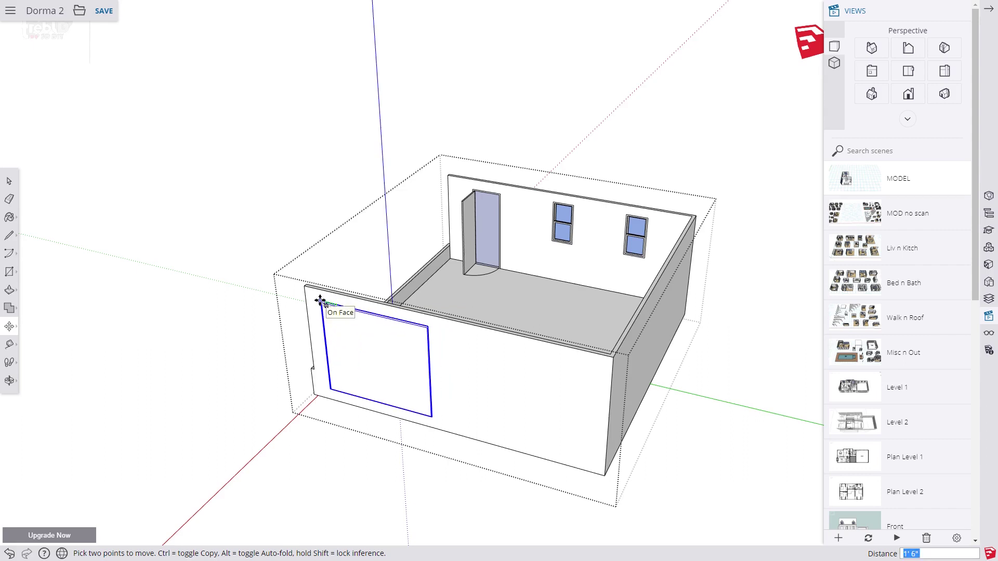
pyautogui.click(316, 300)
# Delete the right back window and move the other back window 4' 1" left
pyautogui.press('space')
pyautogui.click(639, 231)
pyautogui.press('Delete')
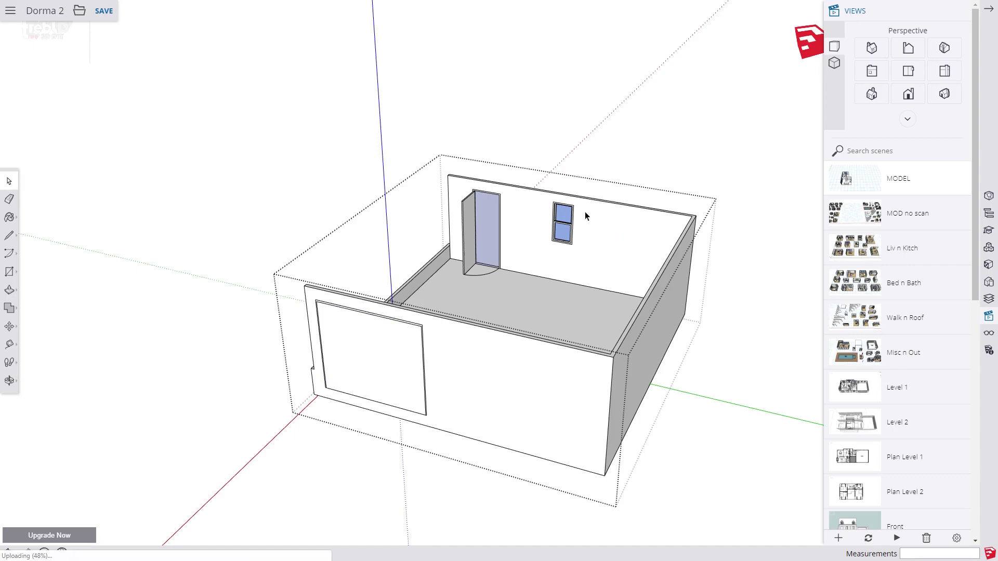
pyautogui.click(567, 219)
pyautogui.click(10, 326)
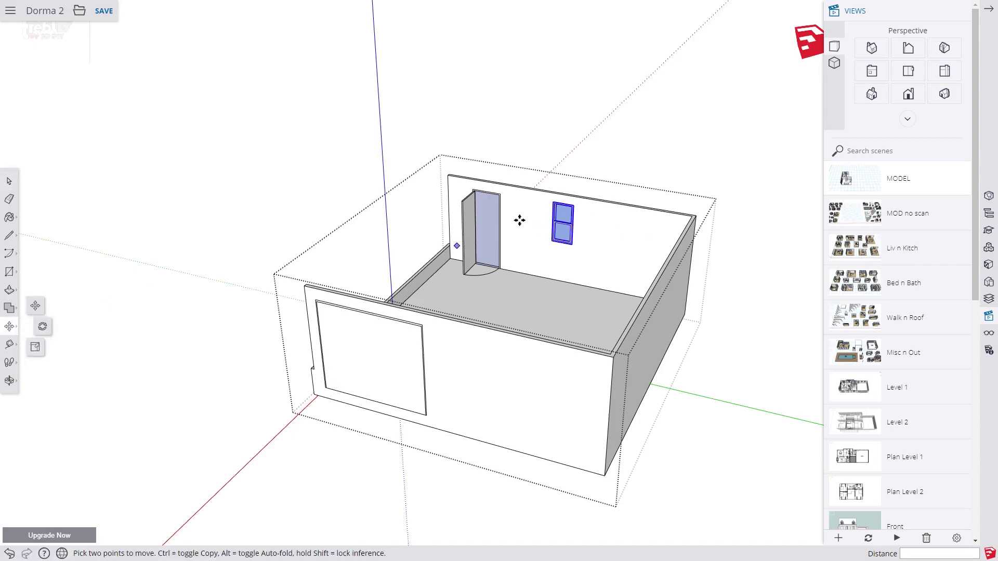
pyautogui.click(564, 201)
pyautogui.click(523, 196)
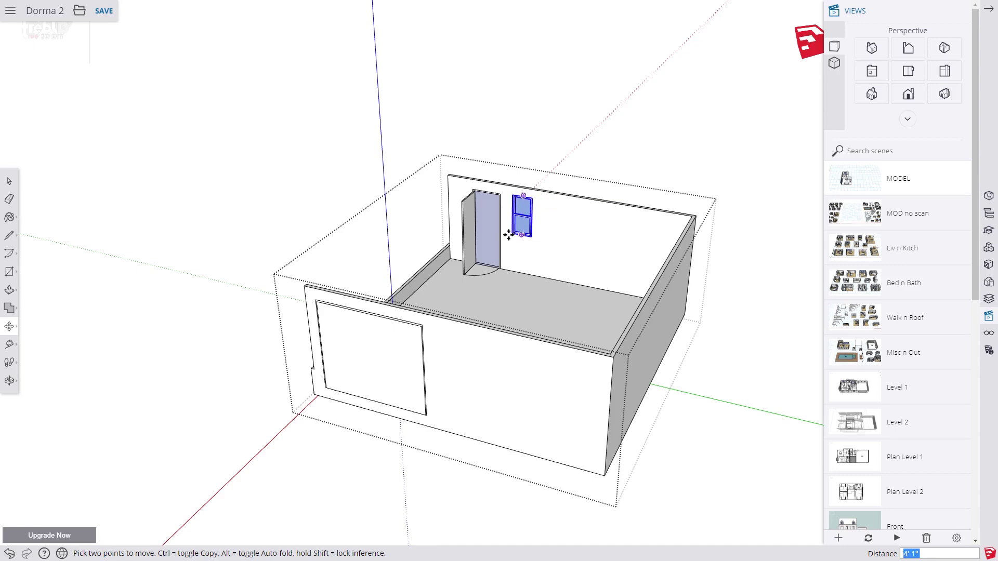
# Push/Pull the garage's right inner wall face inward 12
pyautogui.click(11, 183)
pyautogui.moveTo(520, 374); pyautogui.dragTo(669, 320, button='middle')
pyautogui.click(673, 295)
pyautogui.click(9, 289)
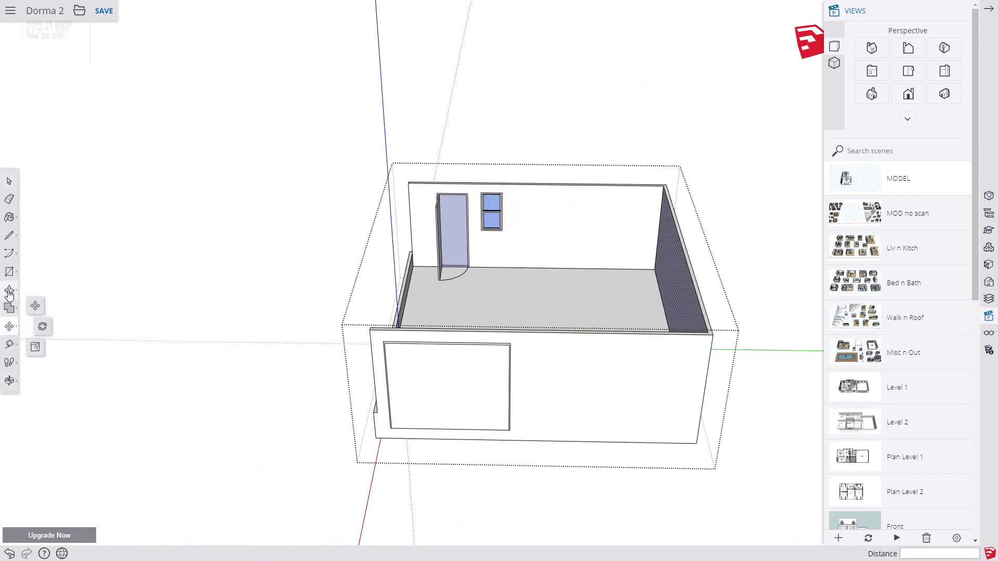
pyautogui.click(34, 271)
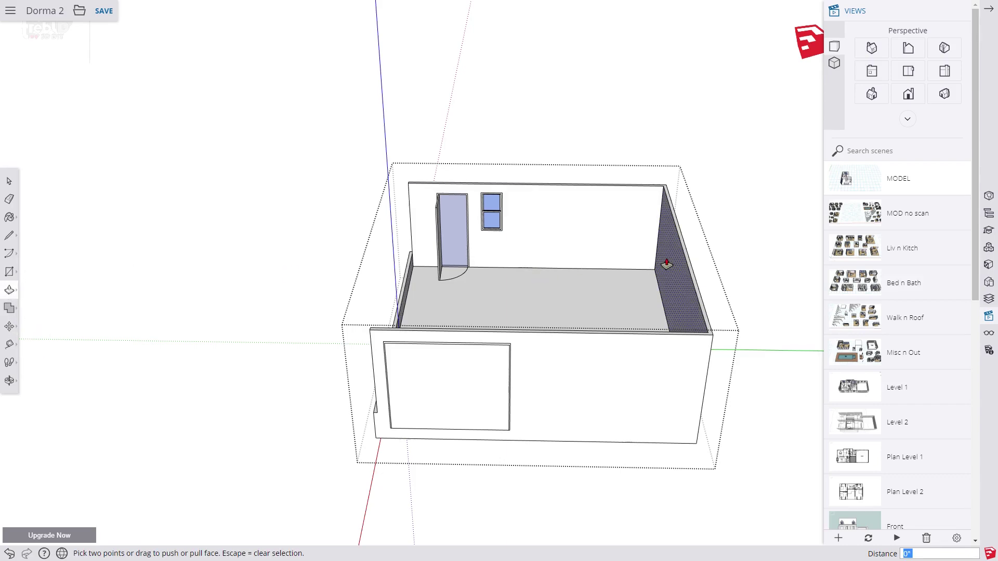
pyautogui.moveTo(663, 261); pyautogui.dragTo(587, 264)
pyautogui.write('1')
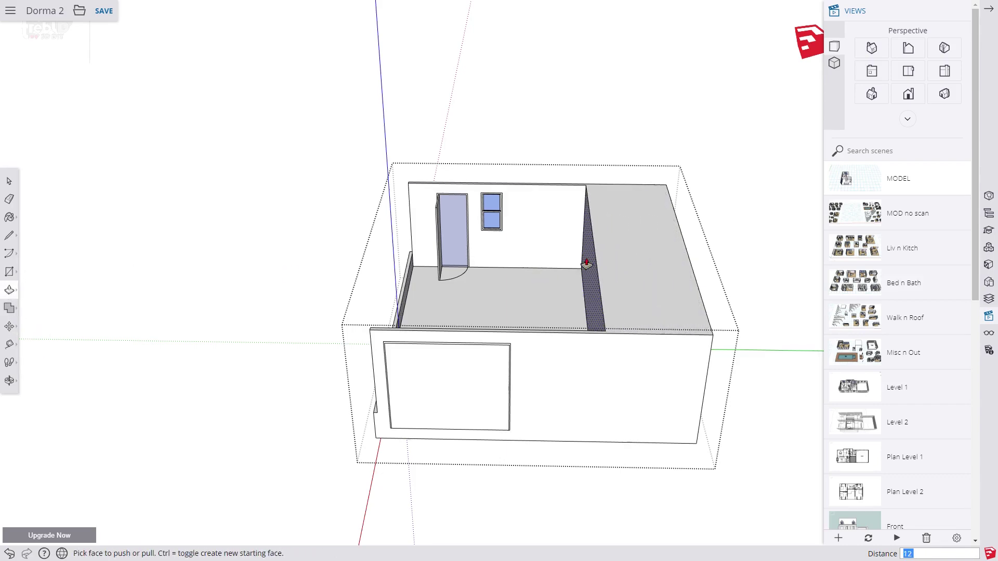
pyautogui.write('2')
pyautogui.press('Return')
# Push the right exterior wall face inward 24' to narrow the room
pyautogui.moveTo(591, 335); pyautogui.dragTo(562, 352, button='middle')
pyautogui.click(657, 364)
pyautogui.moveTo(757, 407); pyautogui.dragTo(659, 357)
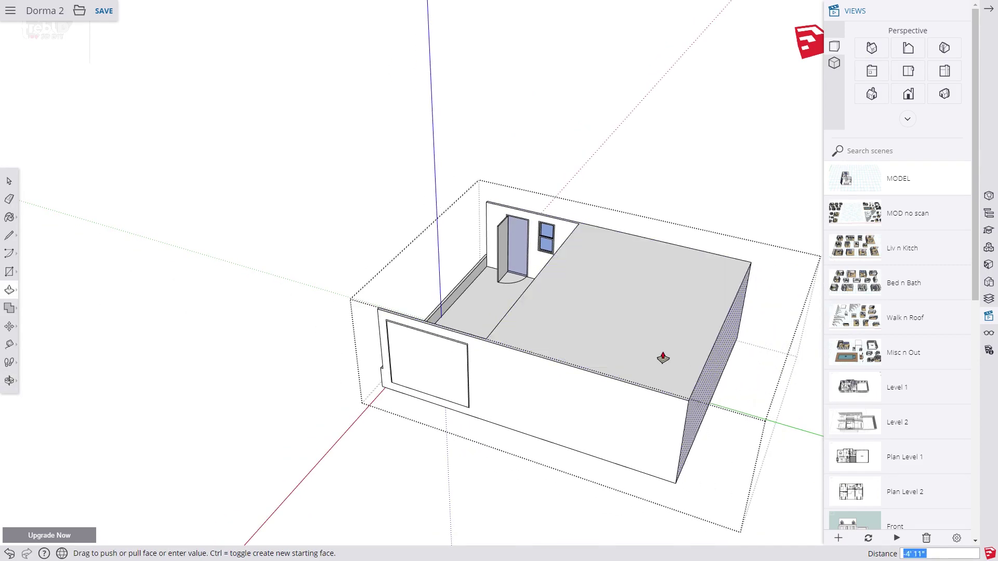
pyautogui.write('24')
pyautogui.press('Return')
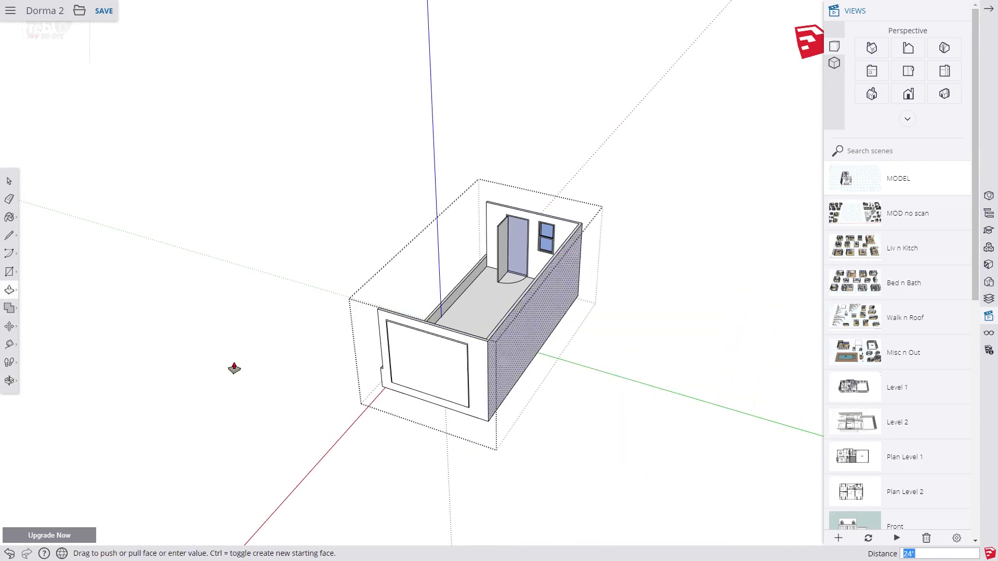
# Reopen the garage walls, select the left wall and move it 12 to the right
pyautogui.press('space')
pyautogui.press('Escape')
pyautogui.moveTo(233, 369); pyautogui.dragTo(347, 312, button='middle')
pyautogui.doubleClick(459, 332)
pyautogui.click(459, 331)
pyautogui.press('Escape')
pyautogui.tripleClick(458, 332)
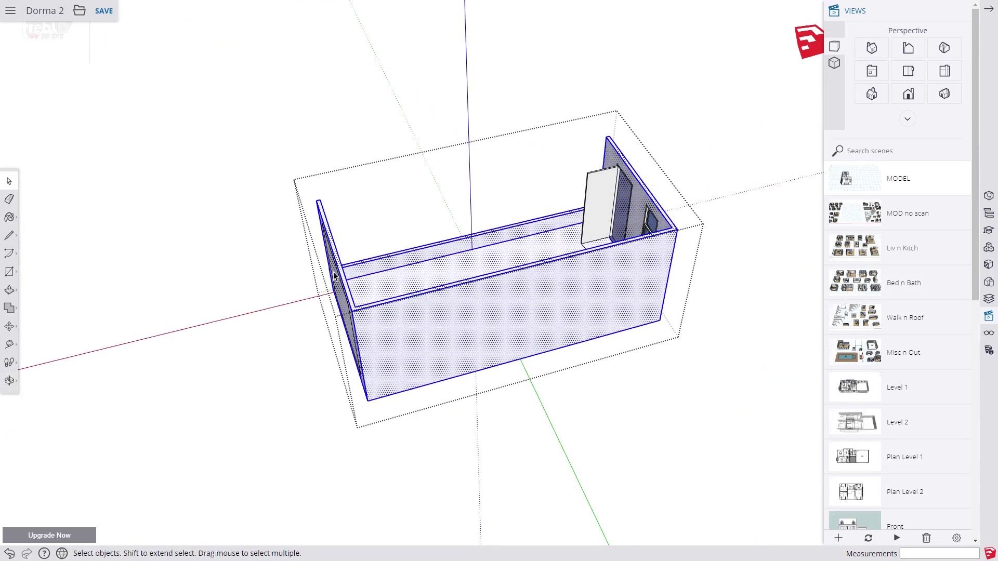
pyautogui.moveTo(347, 308); pyautogui.dragTo(414, 424)
pyautogui.click(9, 326)
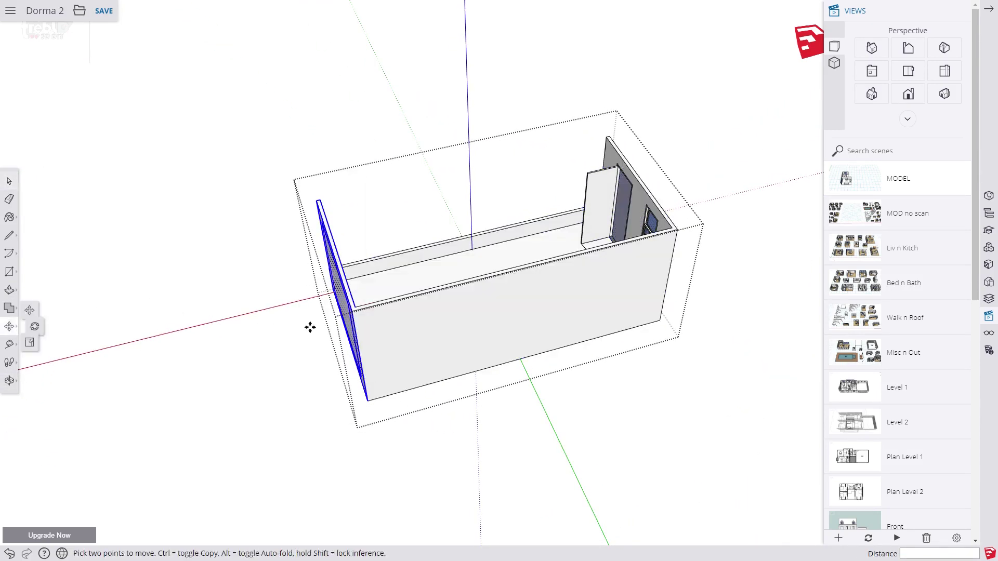
pyautogui.click(353, 311)
pyautogui.click(367, 308)
pyautogui.write('12')
pyautogui.press('Return')
# Select the fridge and right wall and start moving them left
pyautogui.press('o')
pyautogui.moveTo(465, 272); pyautogui.dragTo(594, 188)
pyautogui.press('space')
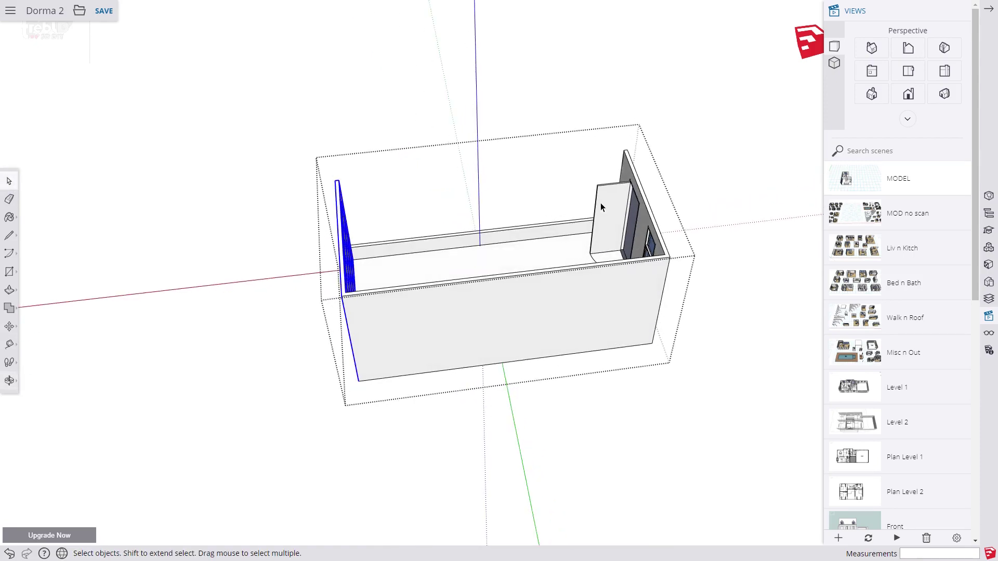
pyautogui.moveTo(545, 145); pyautogui.dragTo(703, 394)
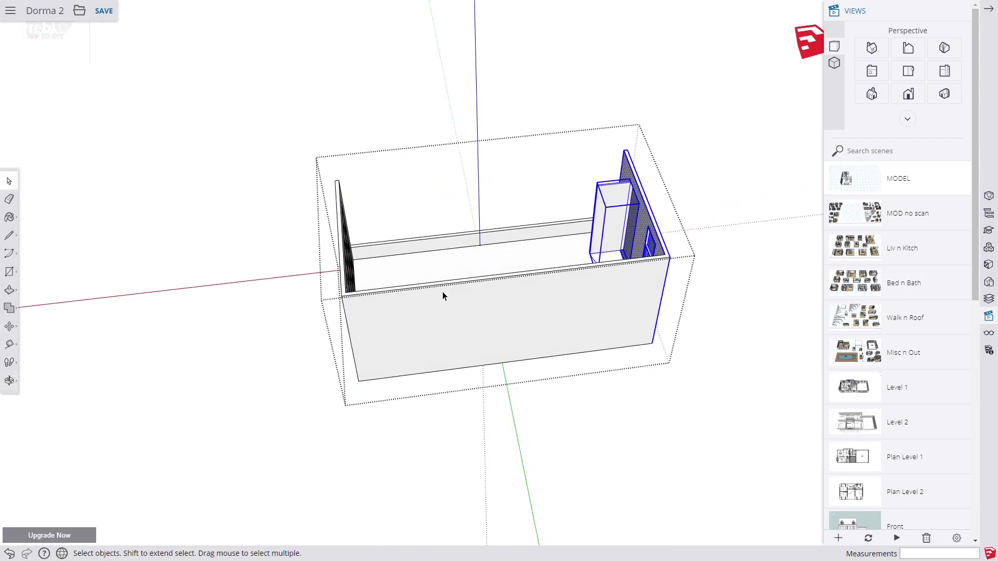
pyautogui.click(9, 326)
pyautogui.click(669, 257)
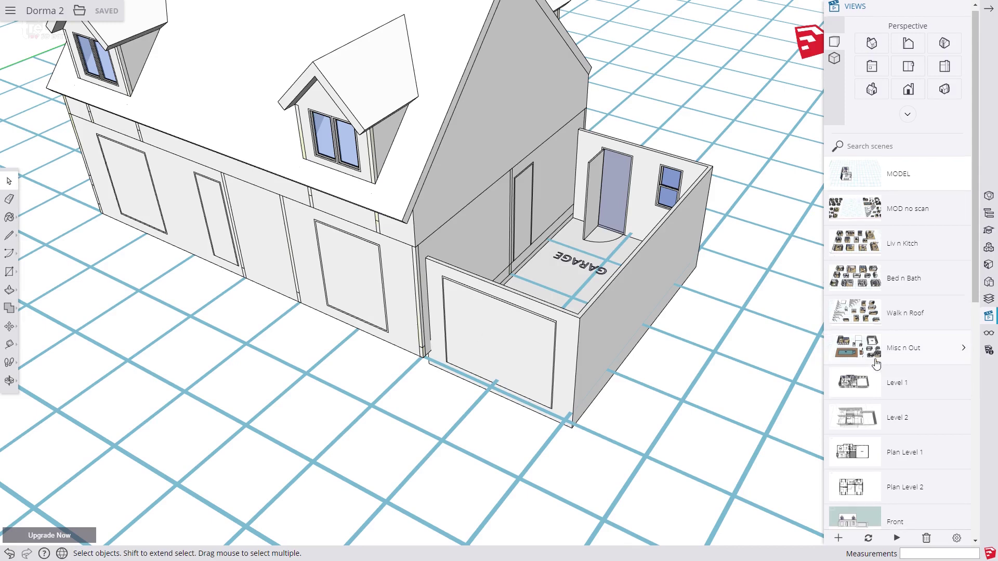
# Show the Shell scene, turn the level 1 layer on and hide level 2
pyautogui.scroll(-3, 876, 364)
pyautogui.scroll(-3, 877, 363)
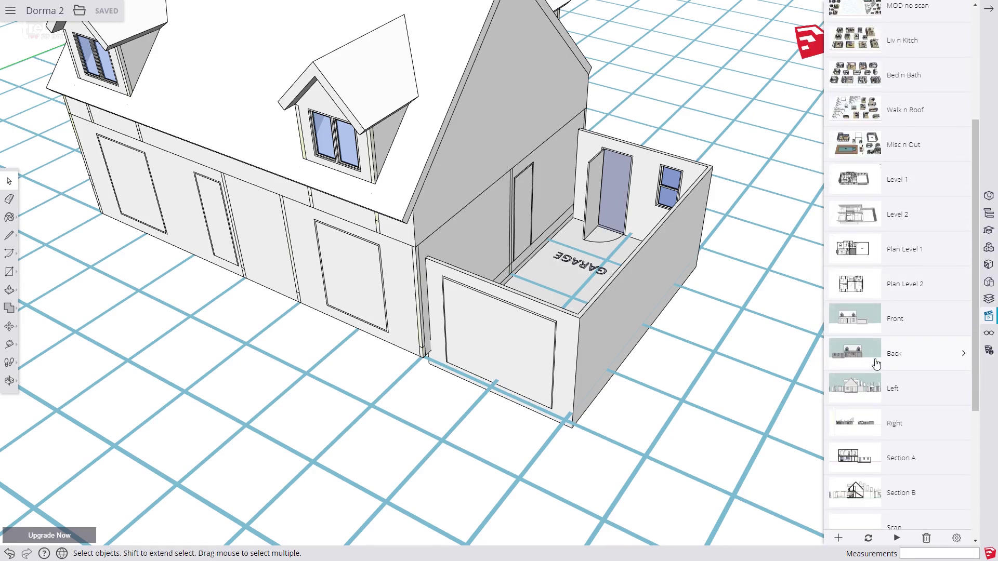
pyautogui.scroll(-5, 877, 364)
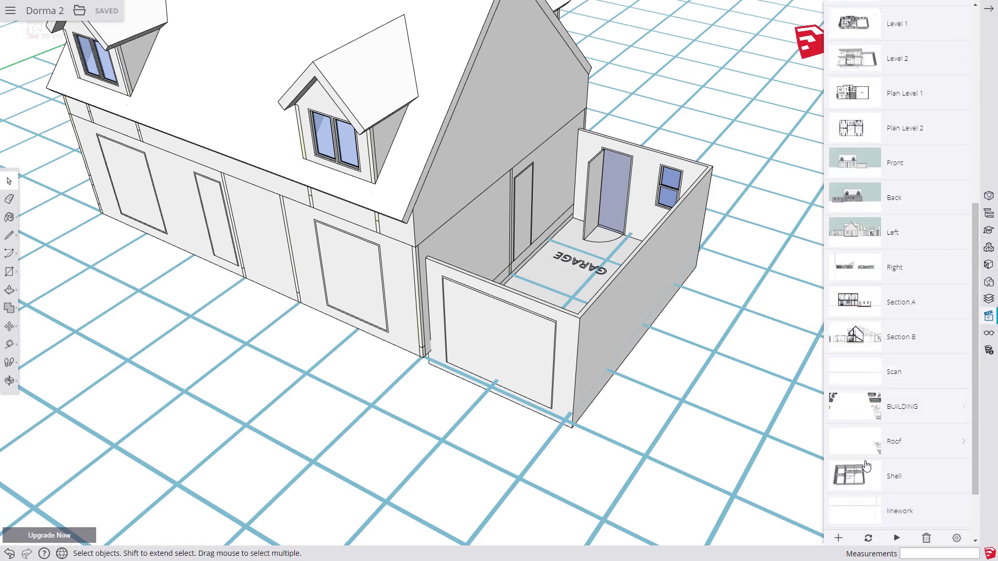
pyautogui.click(862, 474)
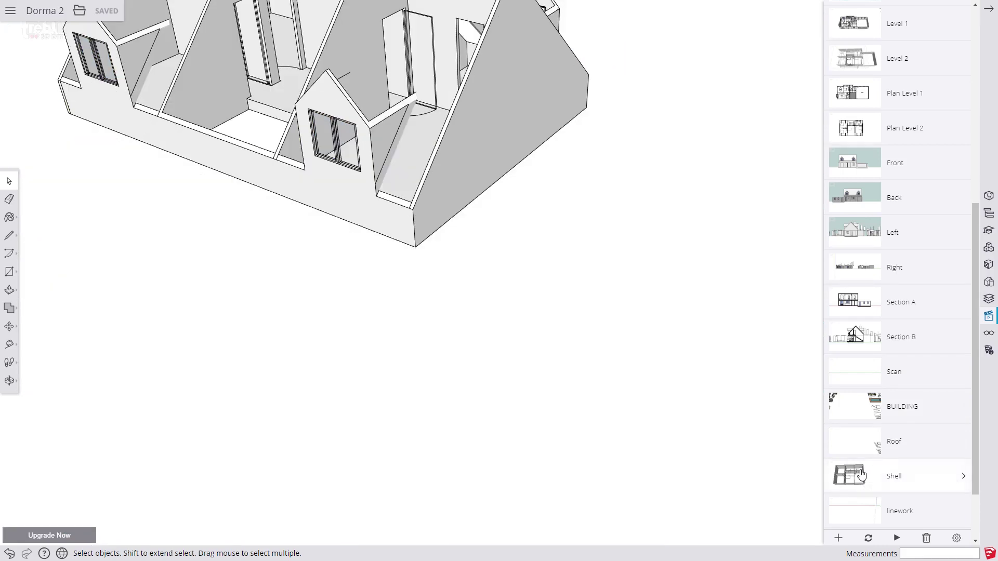
pyautogui.click(987, 300)
pyautogui.click(833, 200)
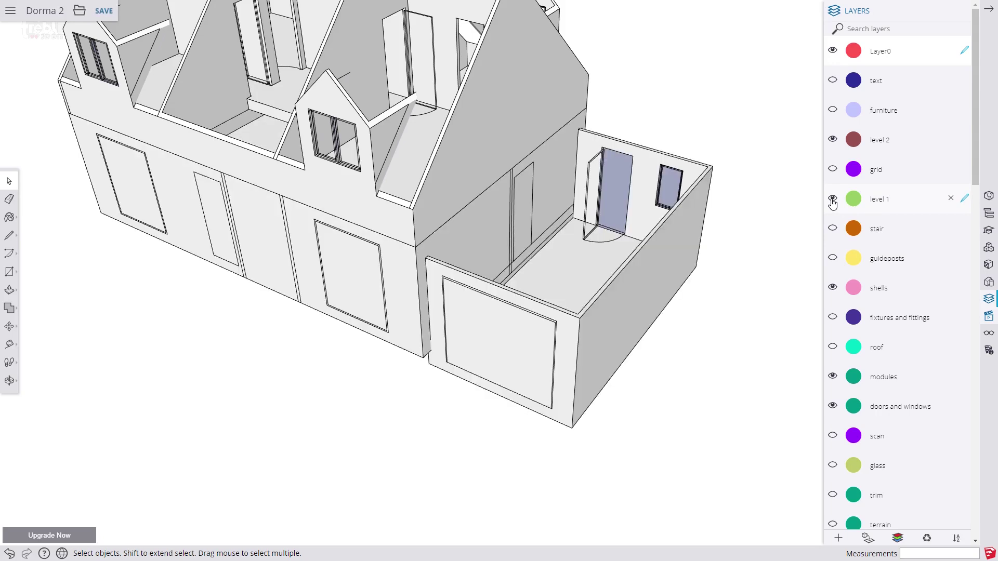
pyautogui.click(832, 140)
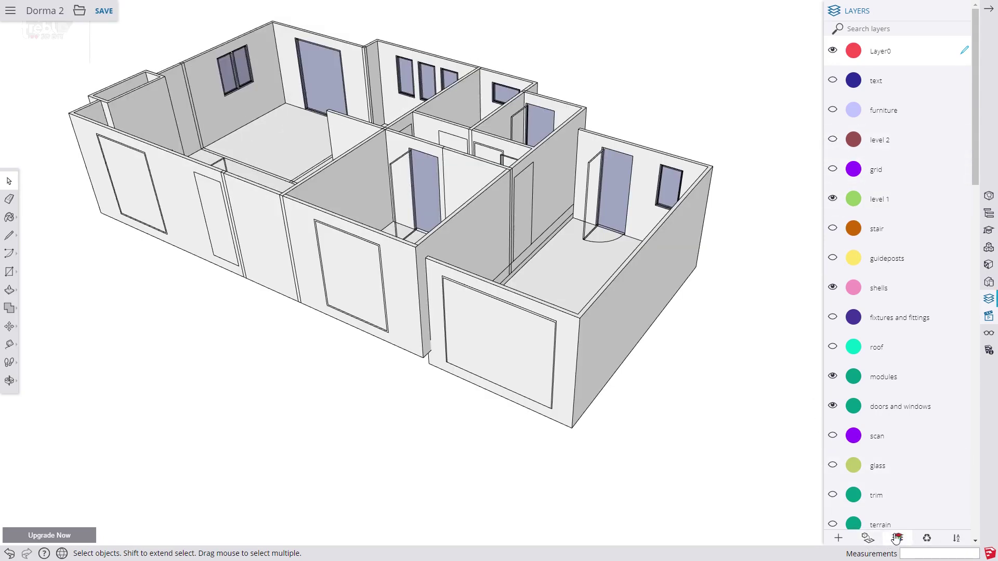
# Update the Shell scene with Camera Location left unticked
pyautogui.click(988, 315)
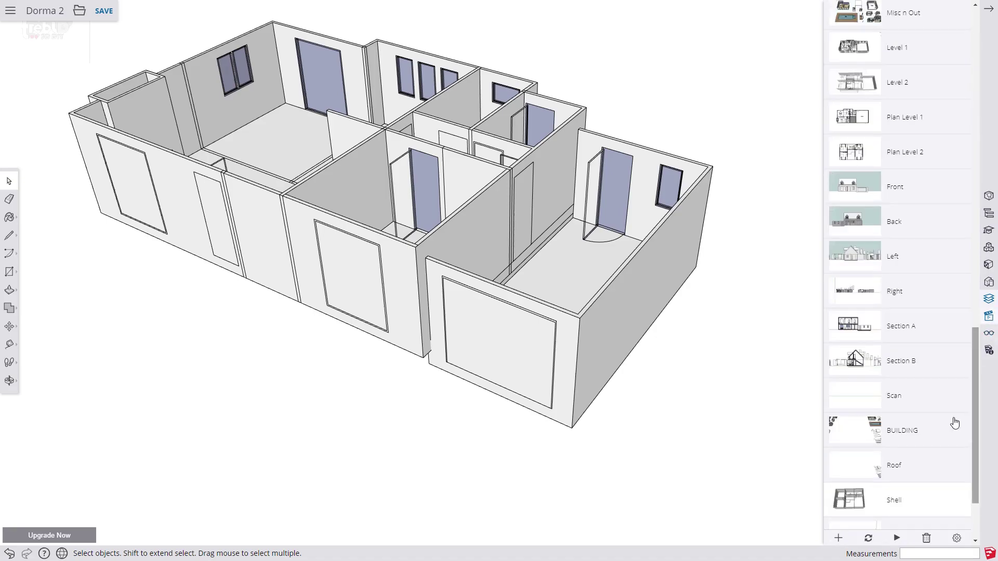
pyautogui.click(868, 544)
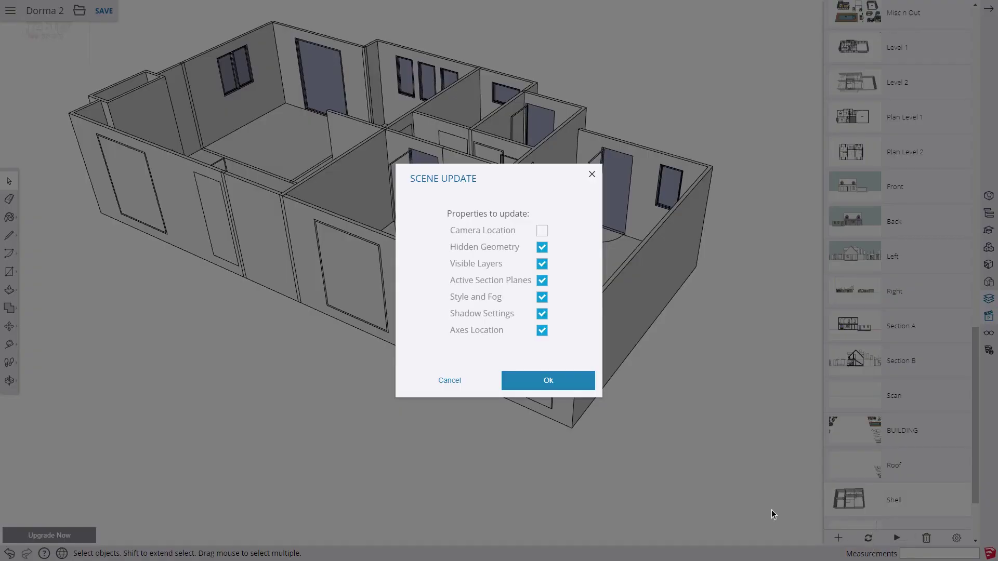
pyautogui.click(540, 380)
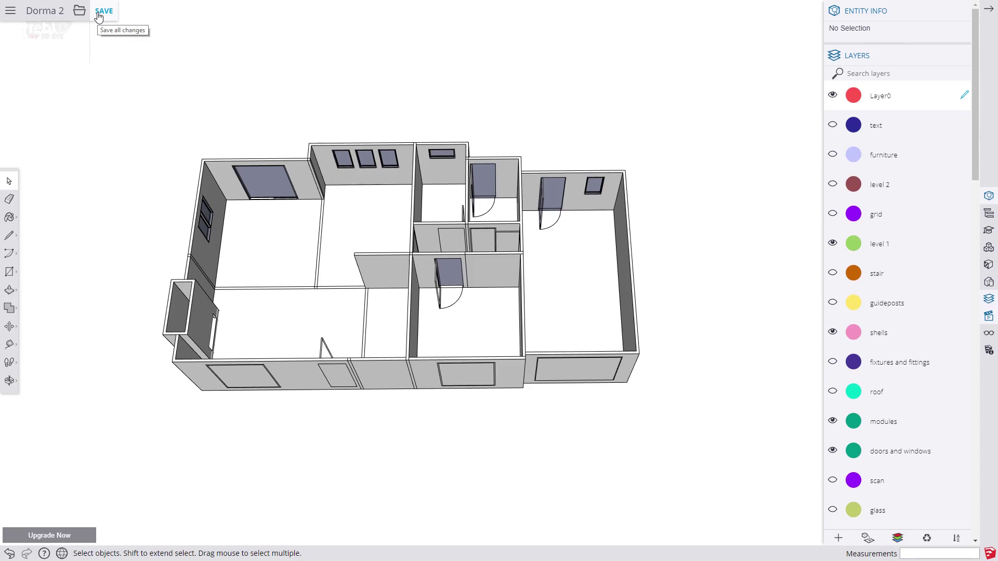
# Save As a new file 'Dorma 2 after expl' in the SketchUp project
pyautogui.click(80, 11)
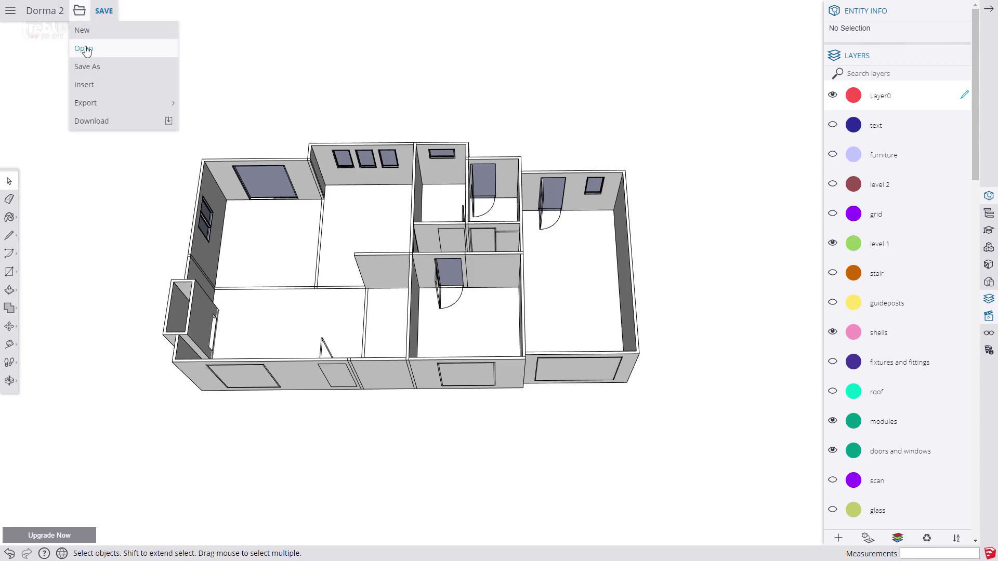
pyautogui.click(87, 70)
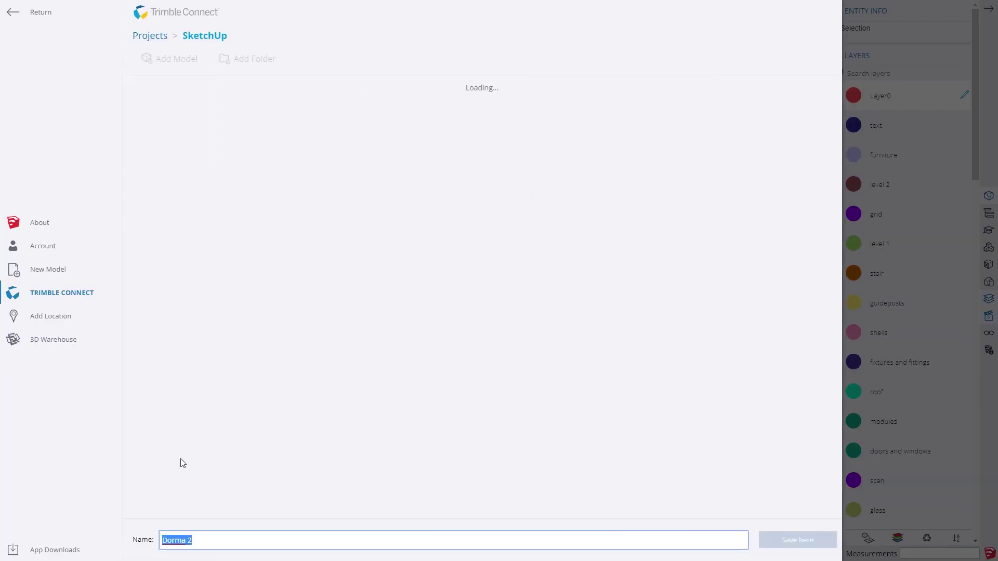
pyautogui.click(192, 541)
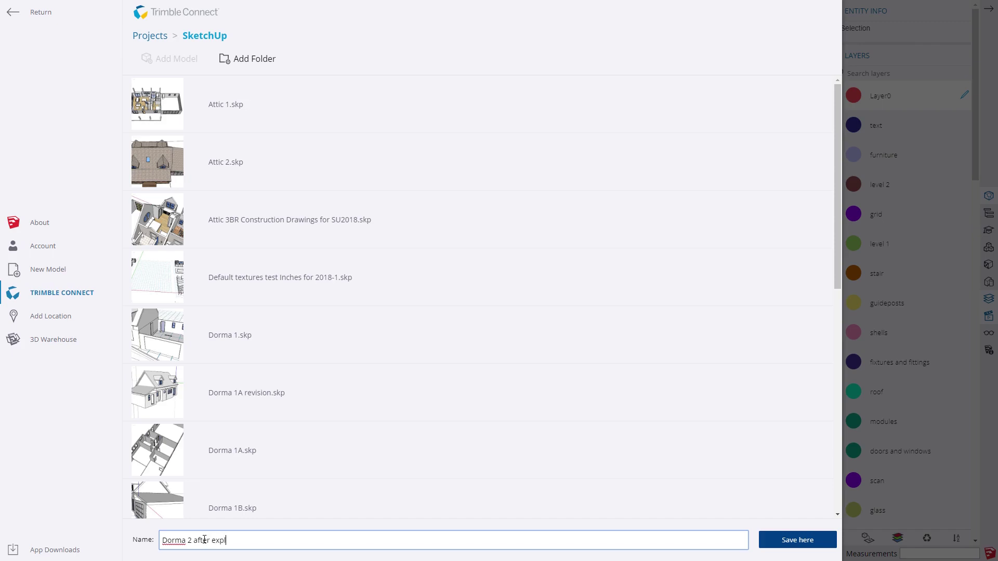
pyautogui.click(796, 544)
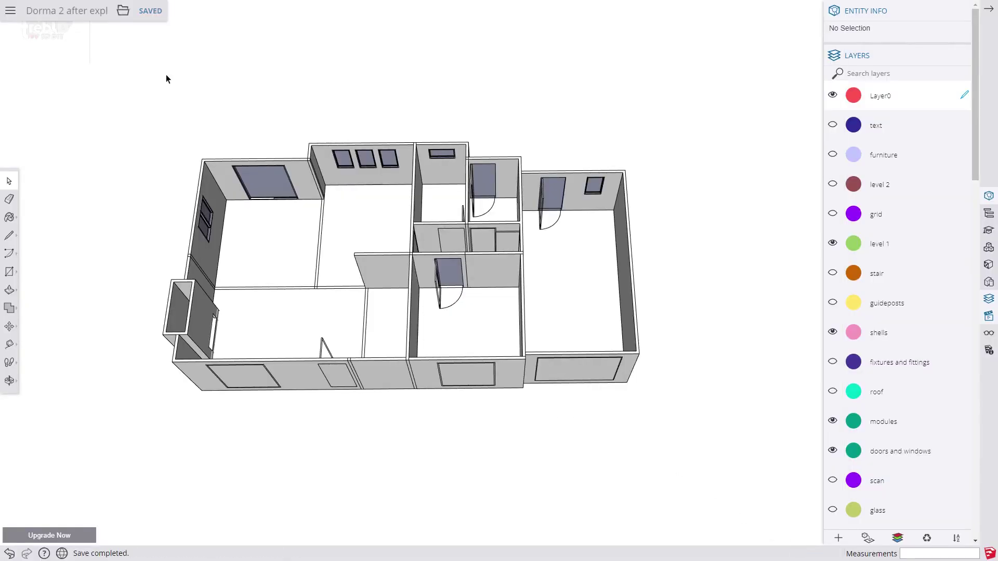
# Enter the ground-floor house group and window-select its nine components
pyautogui.click(513, 367)
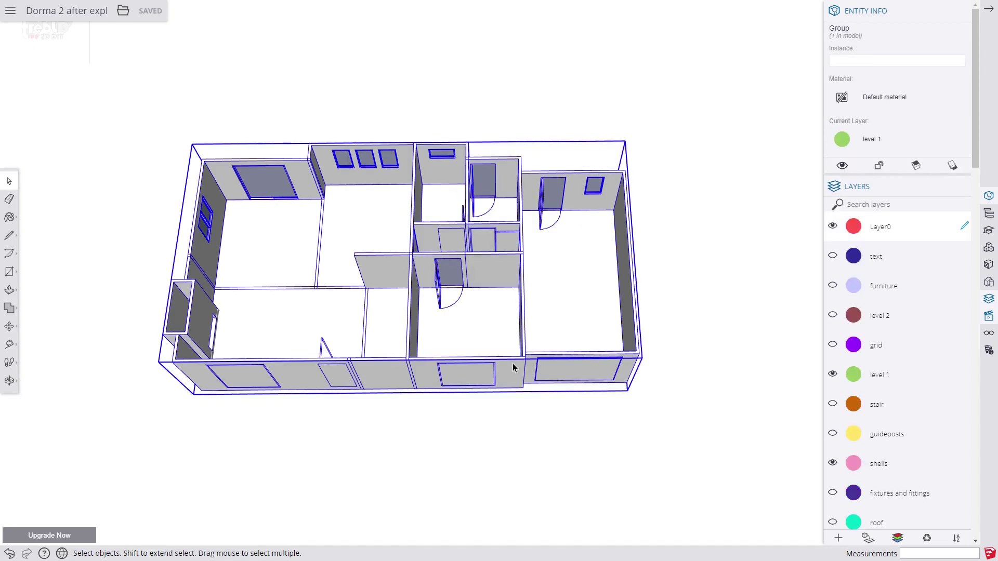
pyautogui.doubleClick(513, 368)
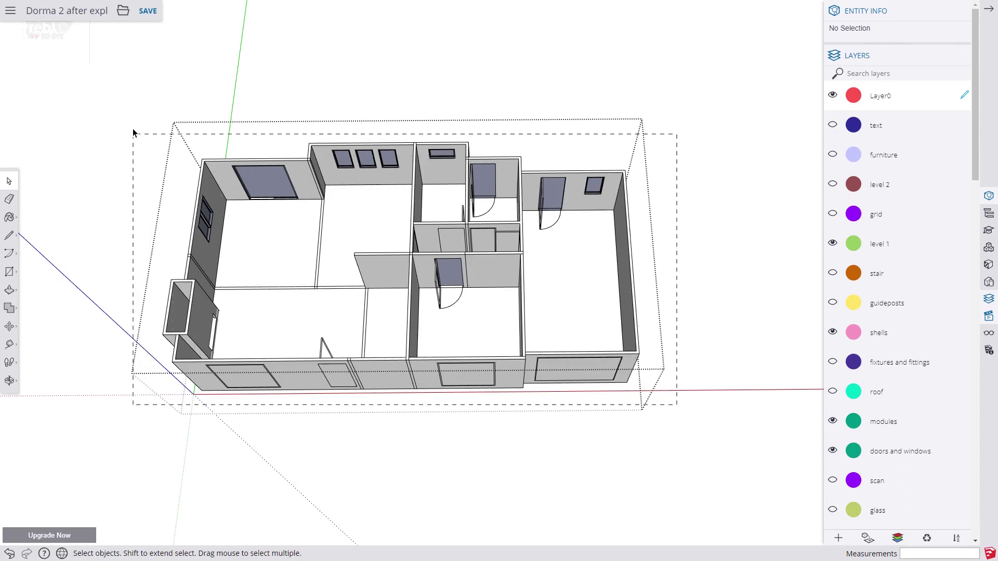
pyautogui.moveTo(132, 123); pyautogui.dragTo(132, 123)
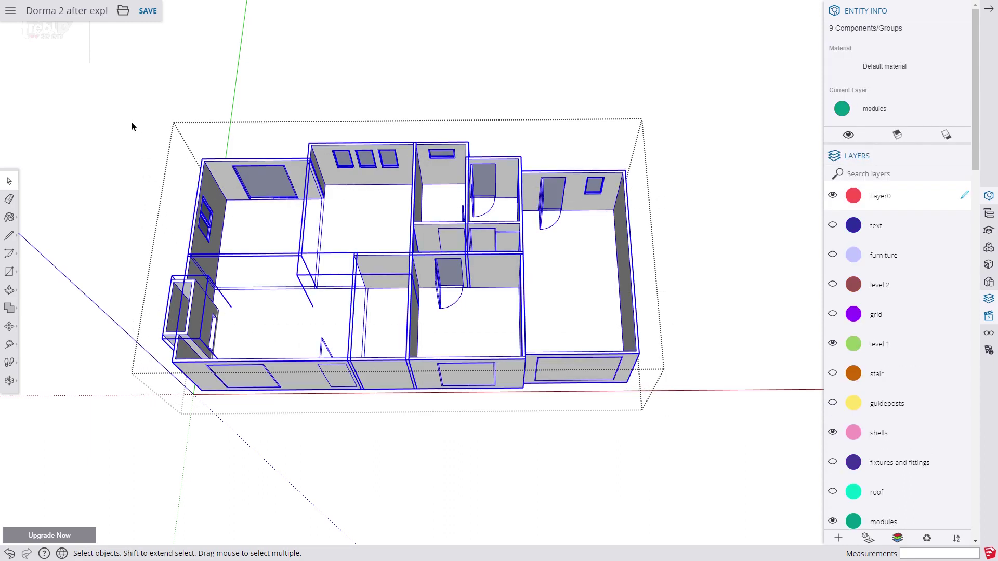
# Explode the selected components, then reselect and explode the nine shells components
pyautogui.rightClick(349, 176)
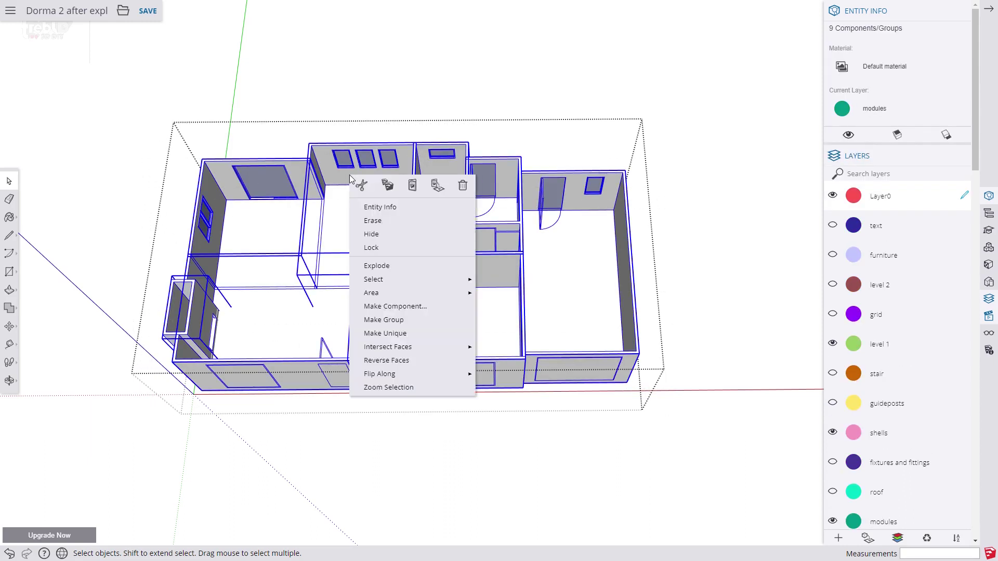
pyautogui.click(389, 269)
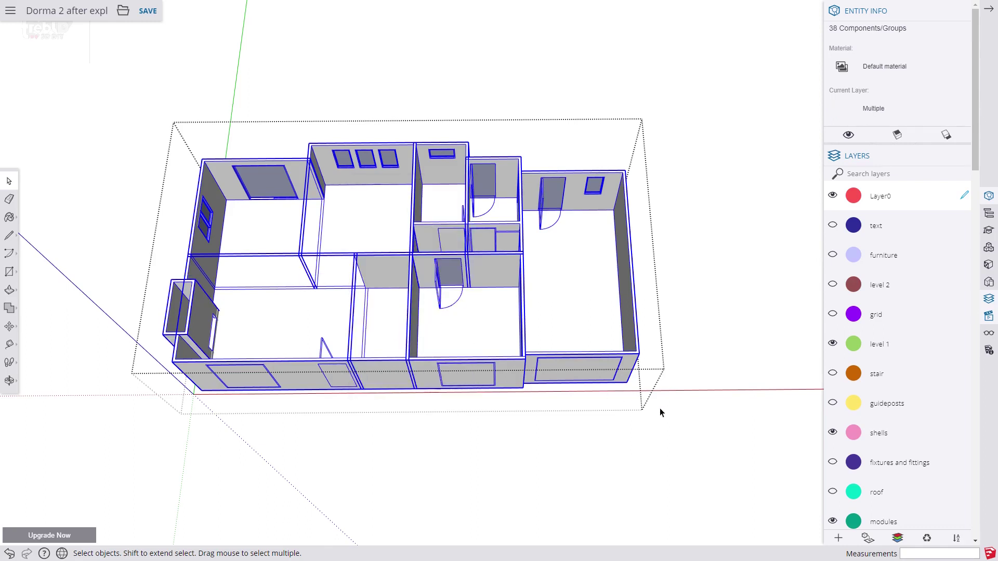
pyautogui.moveTo(660, 407); pyautogui.dragTo(159, 249)
pyautogui.moveTo(127, 135); pyautogui.dragTo(127, 135)
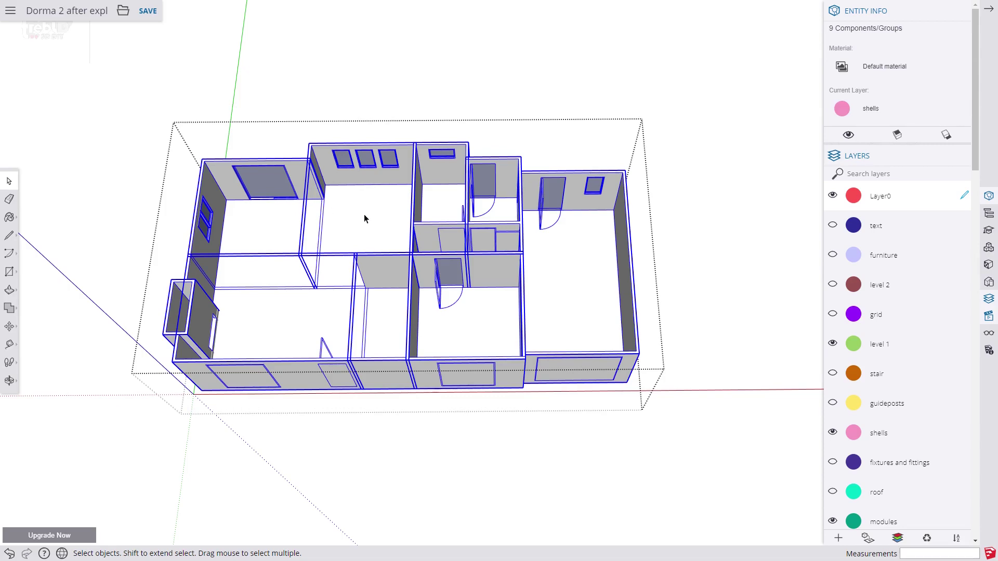
pyautogui.rightClick(364, 218)
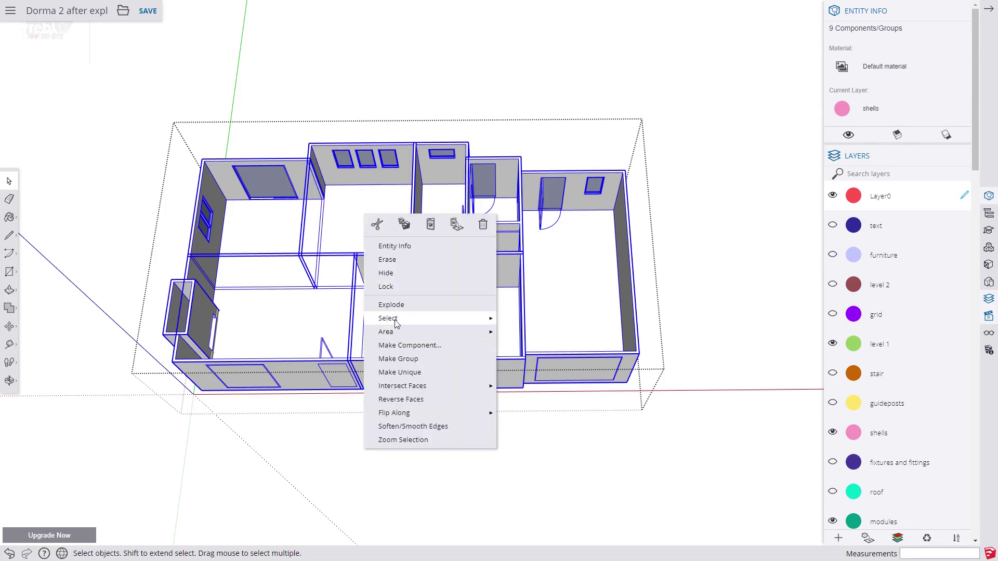
pyautogui.click(391, 305)
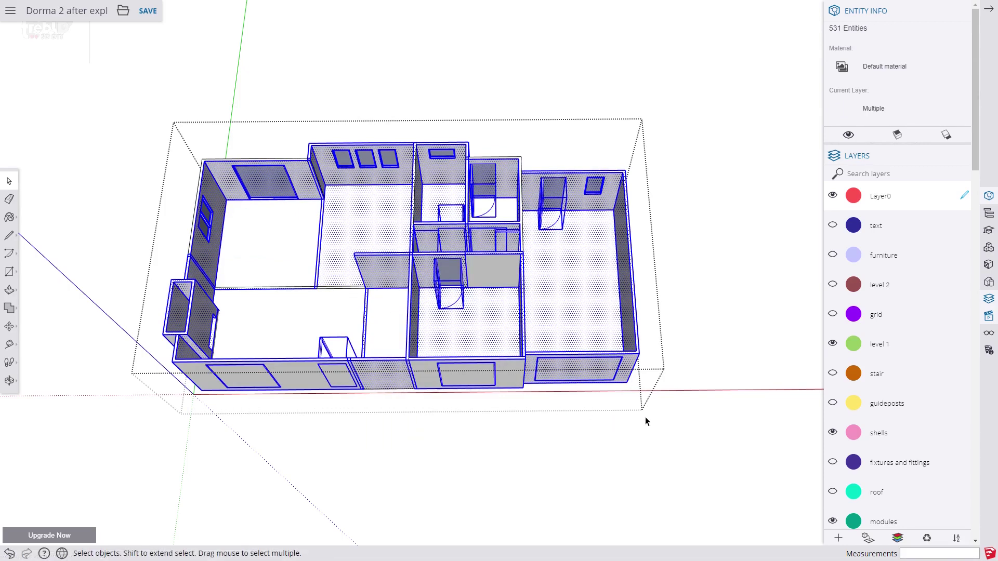
# Window-select the whole house and explode the remaining groups
pyautogui.moveTo(665, 415); pyautogui.dragTo(324, 347)
pyautogui.moveTo(165, 184); pyautogui.dragTo(151, 132)
pyautogui.rightClick(298, 213)
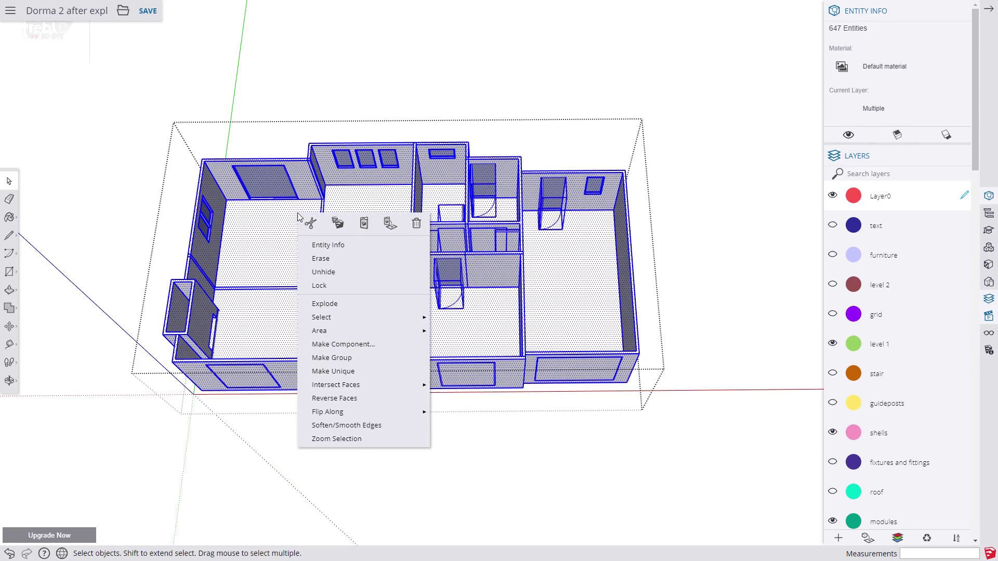
pyautogui.click(344, 306)
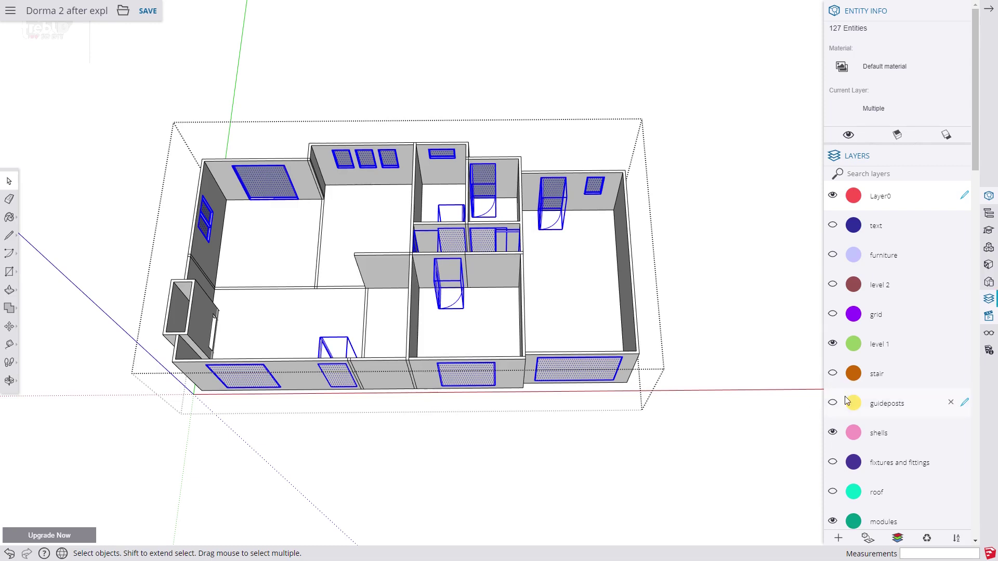
# Hide the doors and windows layer
pyautogui.scroll(-1, 860, 399)
pyautogui.scroll(-1, 860, 399)
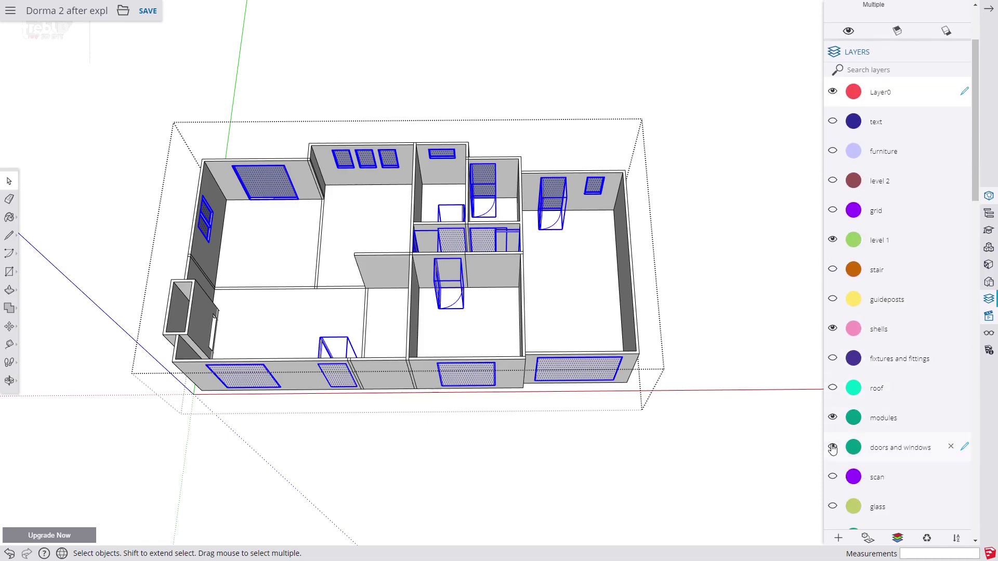
pyautogui.click(832, 448)
# Select all the house geometry and Intersect Faces With Context
pyautogui.moveTo(486, 227); pyautogui.dragTo(176, 274, button='middle')
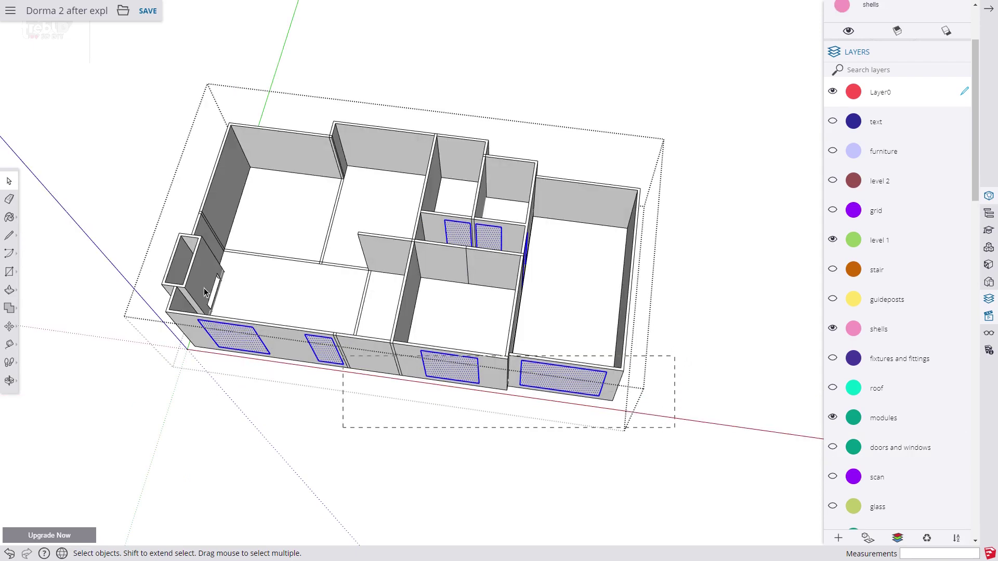
pyautogui.moveTo(117, 119); pyautogui.dragTo(116, 104)
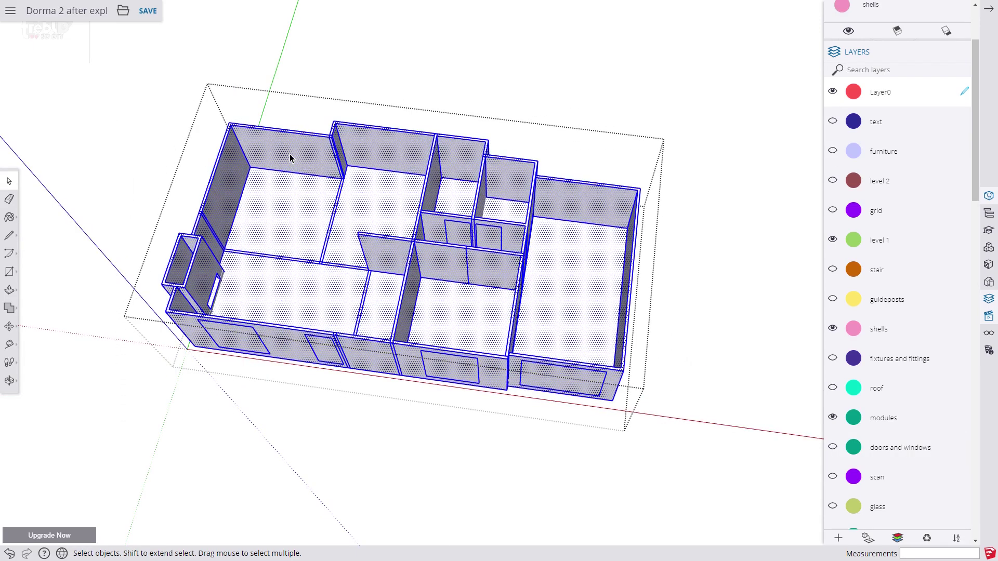
pyautogui.rightClick(295, 157)
pyautogui.moveTo(332, 299)
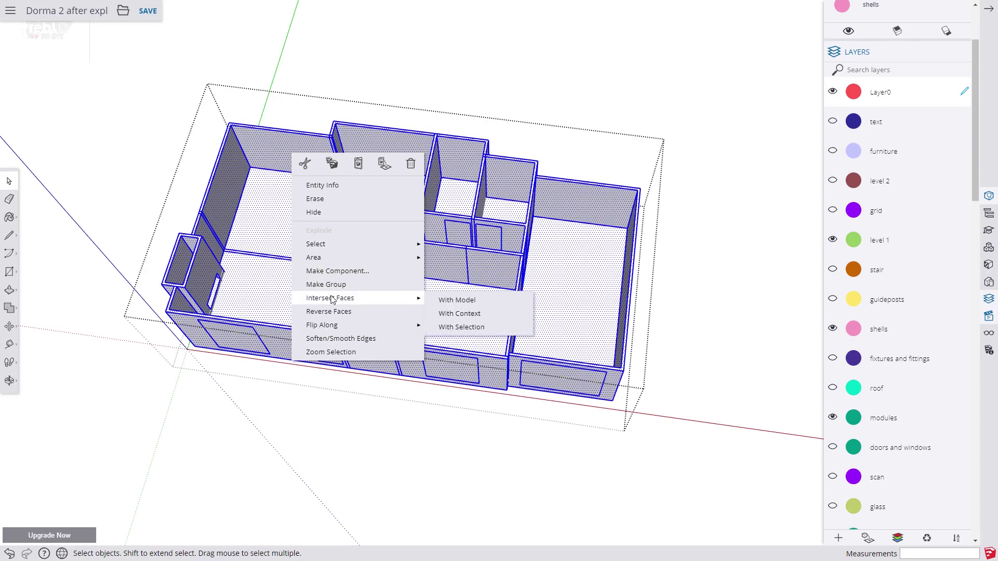
pyautogui.click(453, 313)
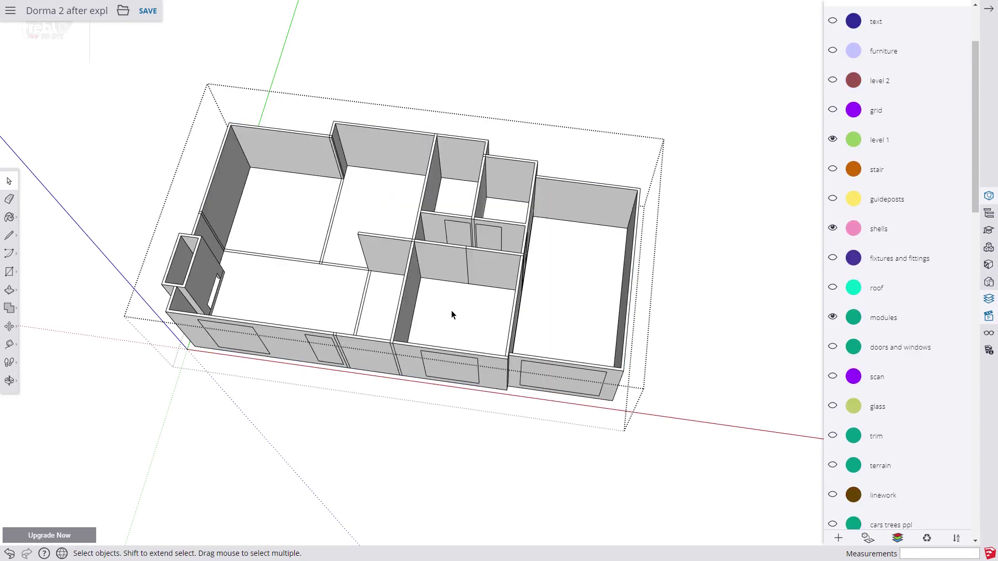
# Group the floor and all connected wall geometry, and assign it the shells layer
pyautogui.tripleClick(451, 311)
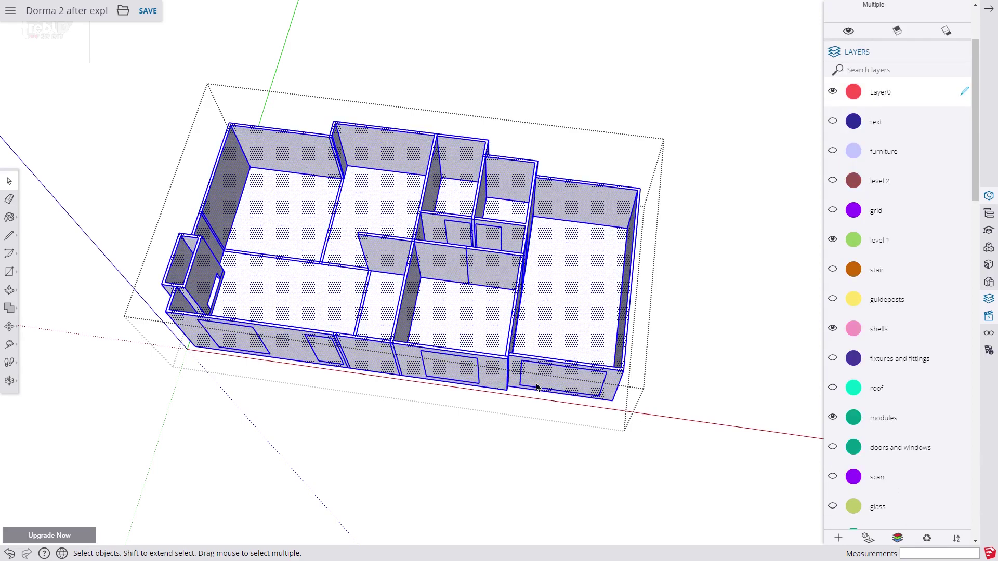
pyautogui.rightClick(279, 165)
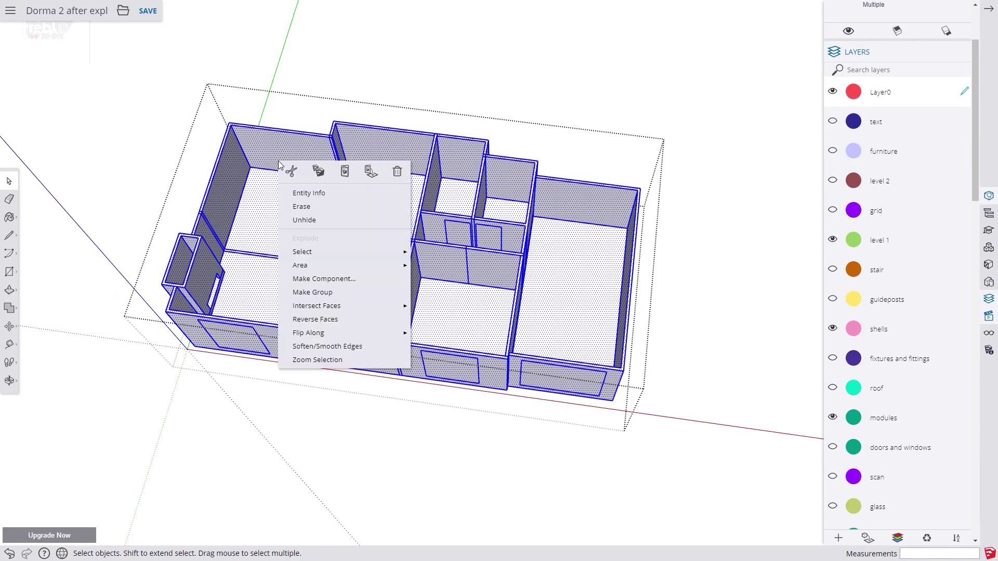
pyautogui.click(310, 292)
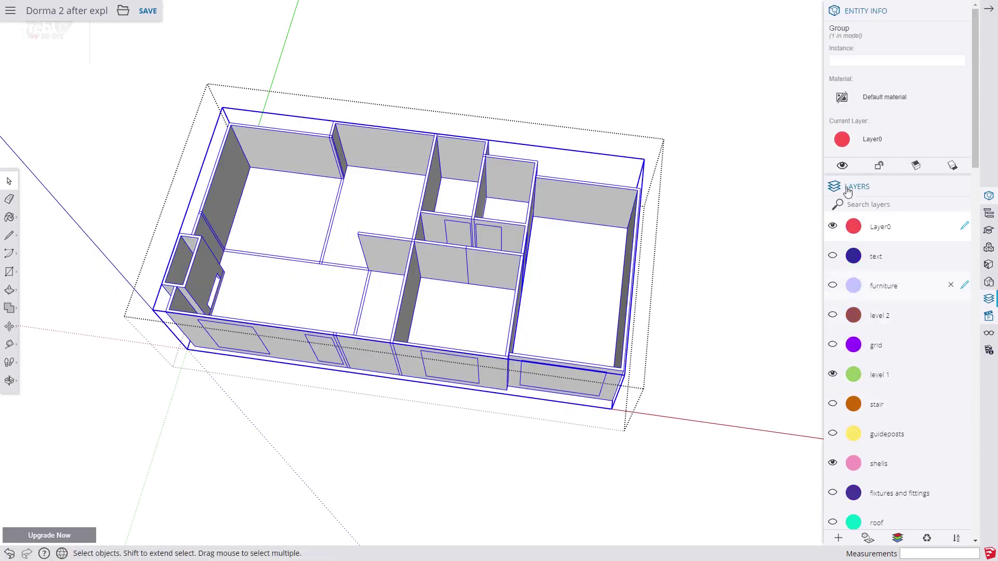
pyautogui.click(859, 141)
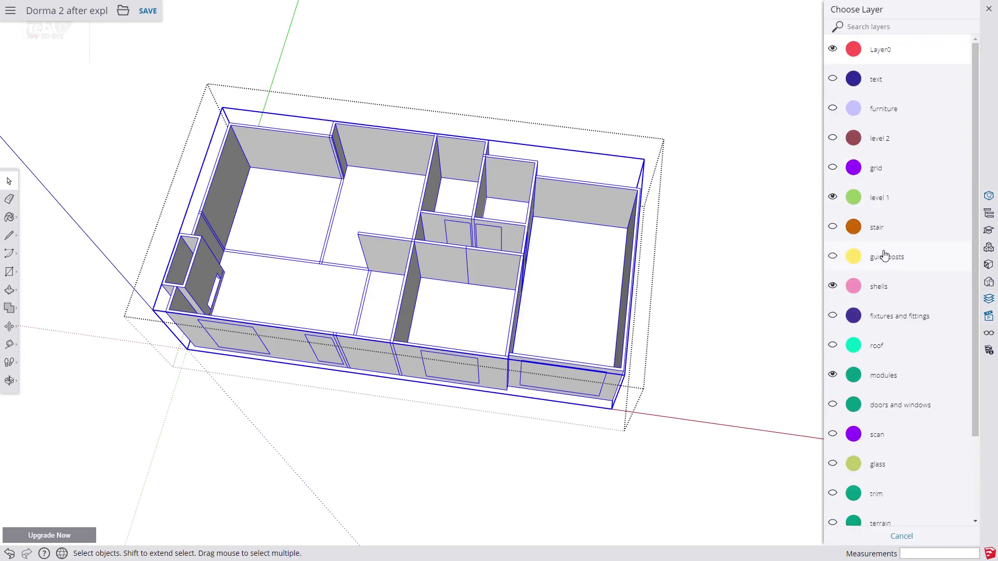
pyautogui.click(861, 288)
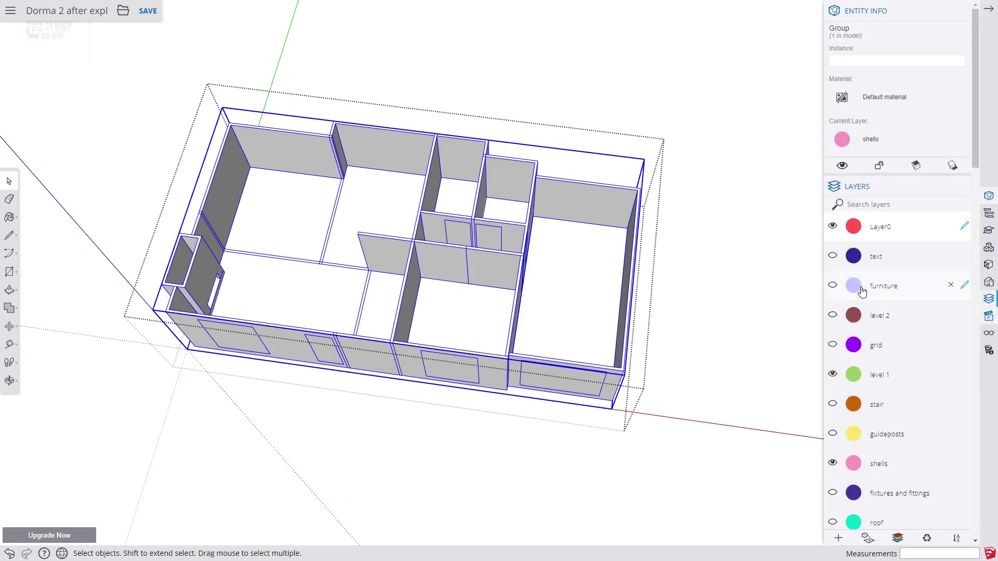
# Push the left, second, third and right front-wall window faces through the wall thickness
pyautogui.click(727, 306)
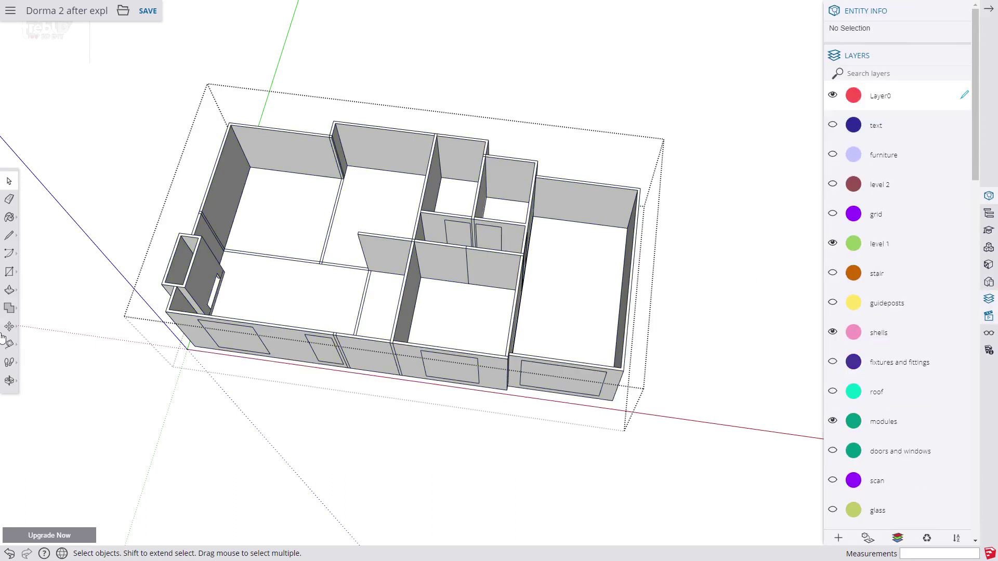
pyautogui.click(11, 292)
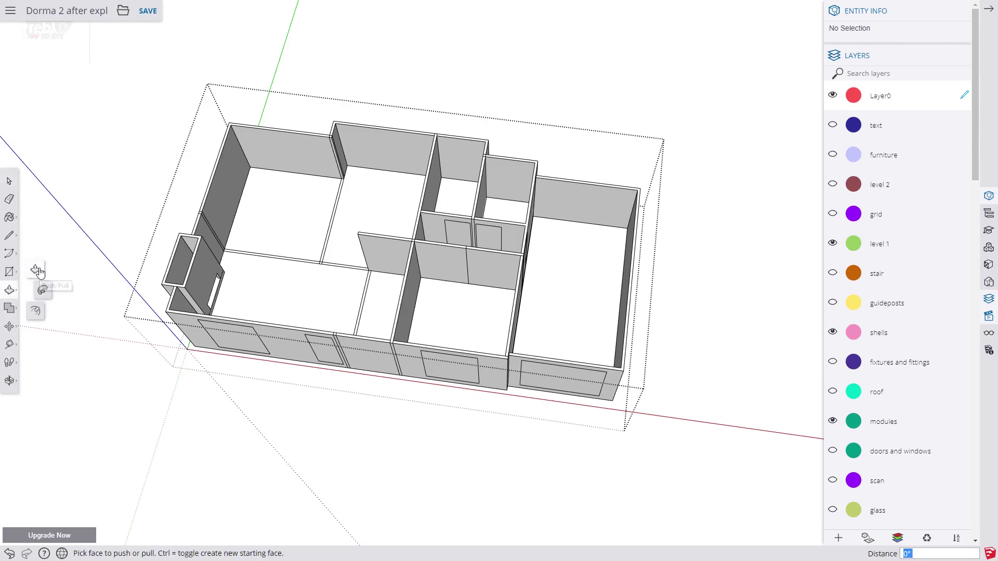
pyautogui.click(223, 344)
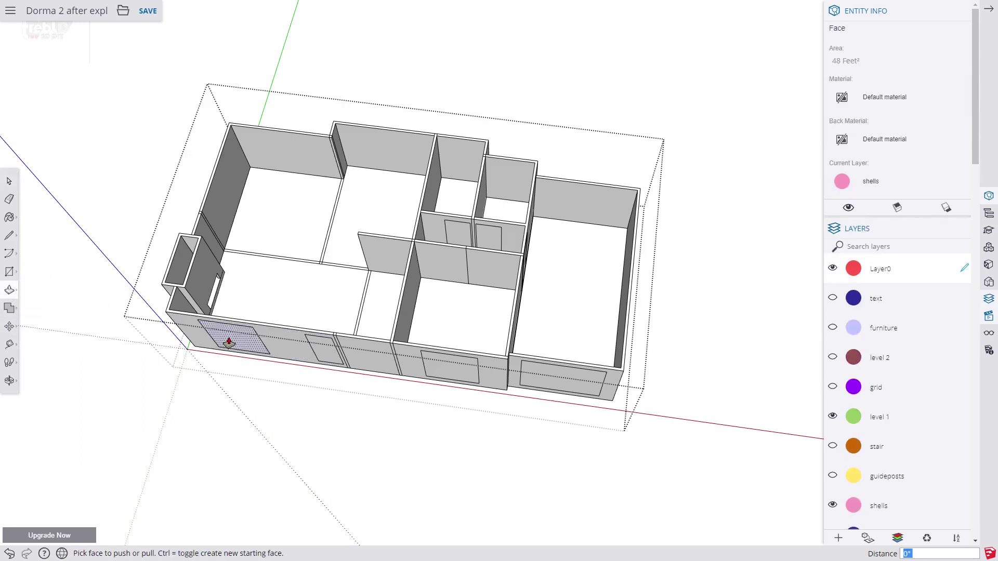
pyautogui.click(174, 311)
pyautogui.click(333, 352)
pyautogui.doubleClick(333, 353)
pyautogui.click(437, 364)
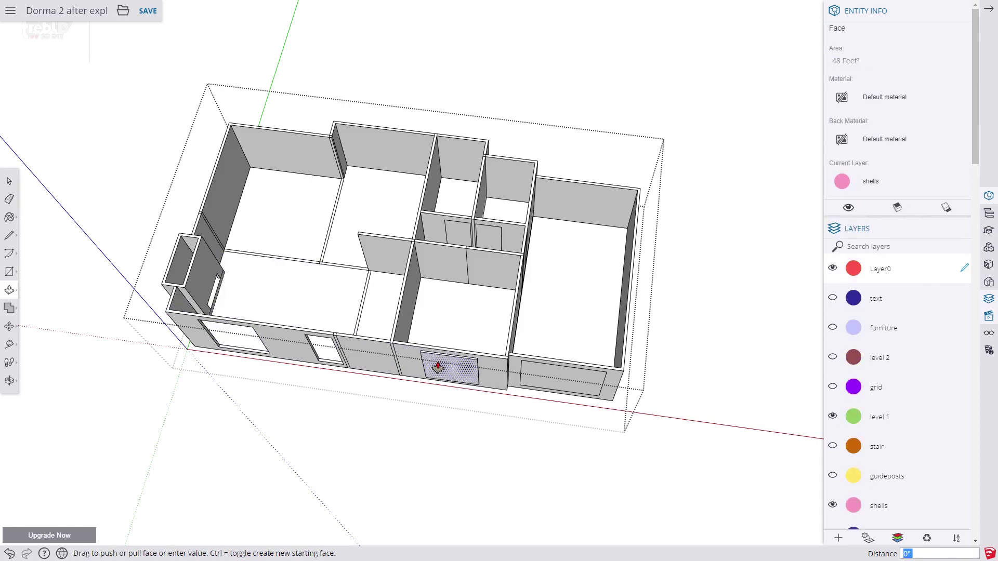
pyautogui.click(416, 345)
pyautogui.click(541, 375)
pyautogui.click(541, 374)
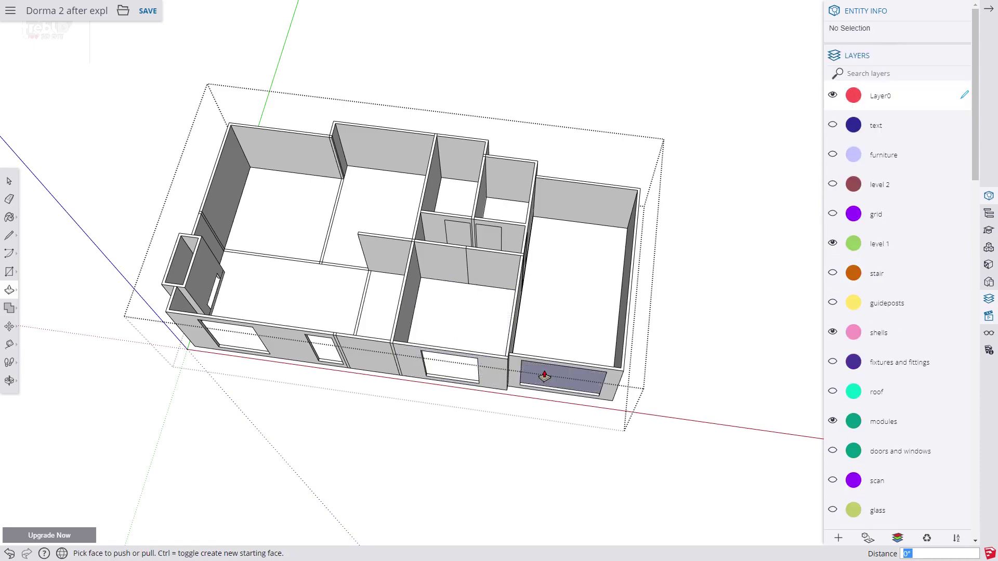
# Draw a line corner to corner across the end room's wall panel, splitting its face
pyautogui.press('space')
pyautogui.scroll(10, 423, 223)
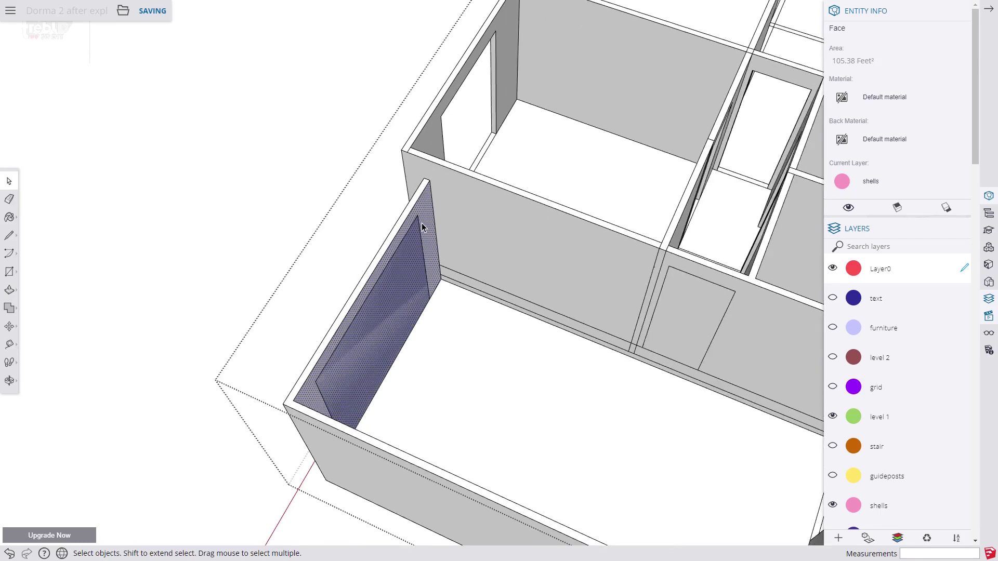
pyautogui.press('Escape')
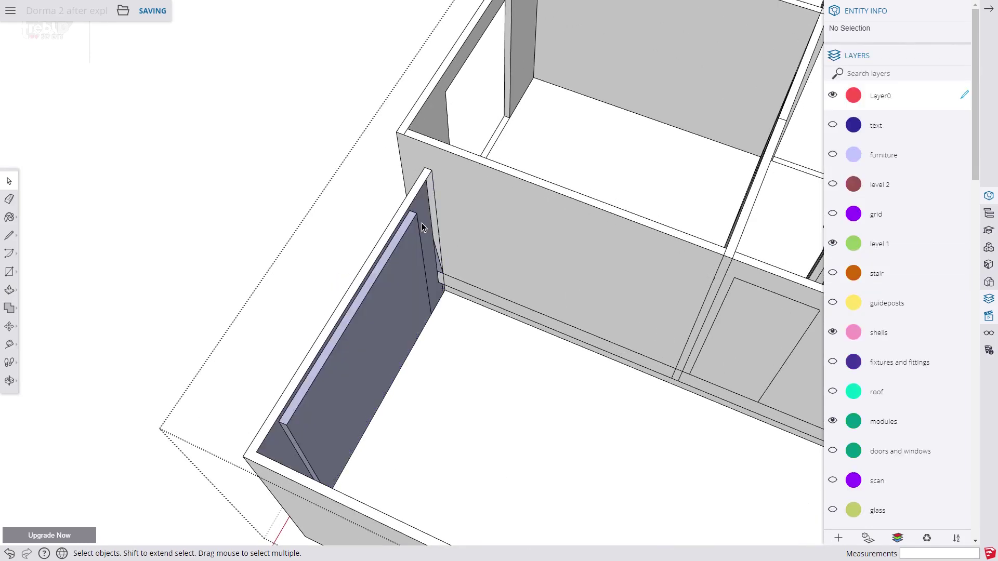
pyautogui.scroll(4, 432, 254)
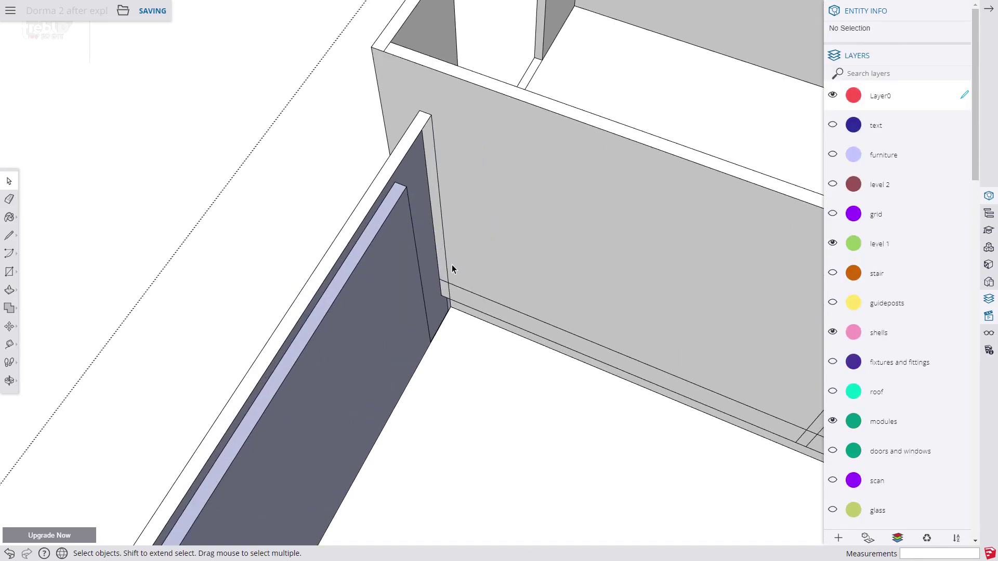
pyautogui.moveTo(448, 302); pyautogui.dragTo(515, 272, button='middle')
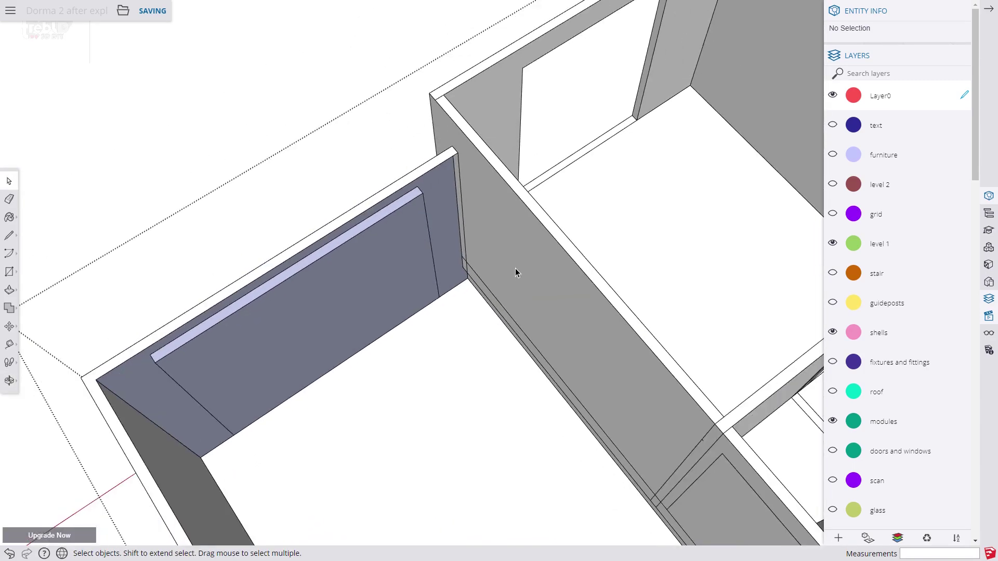
pyautogui.click(13, 240)
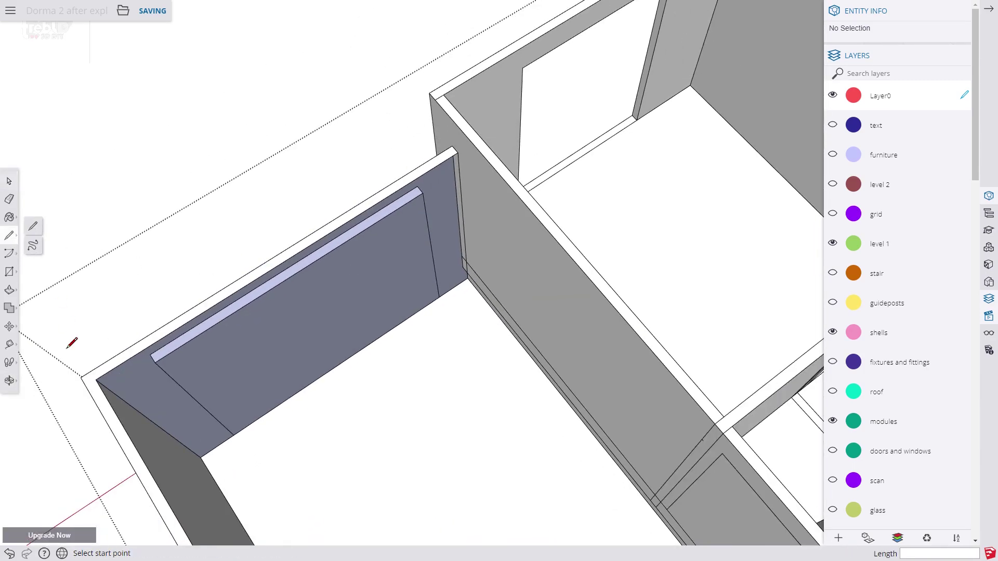
pyautogui.click(95, 380)
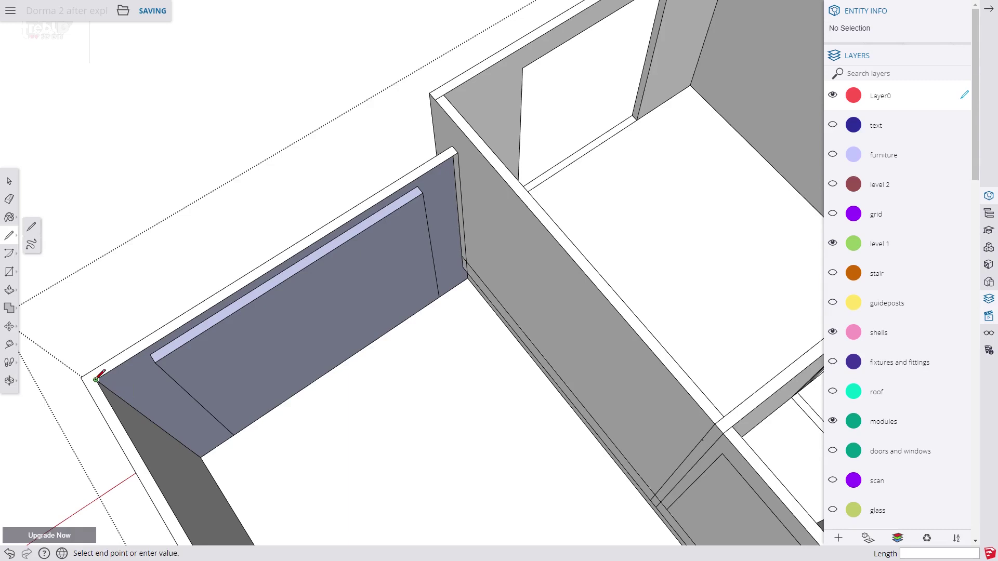
pyautogui.click(456, 149)
# Reverse the faces of the wall panel and its inner panel face
pyautogui.click(11, 182)
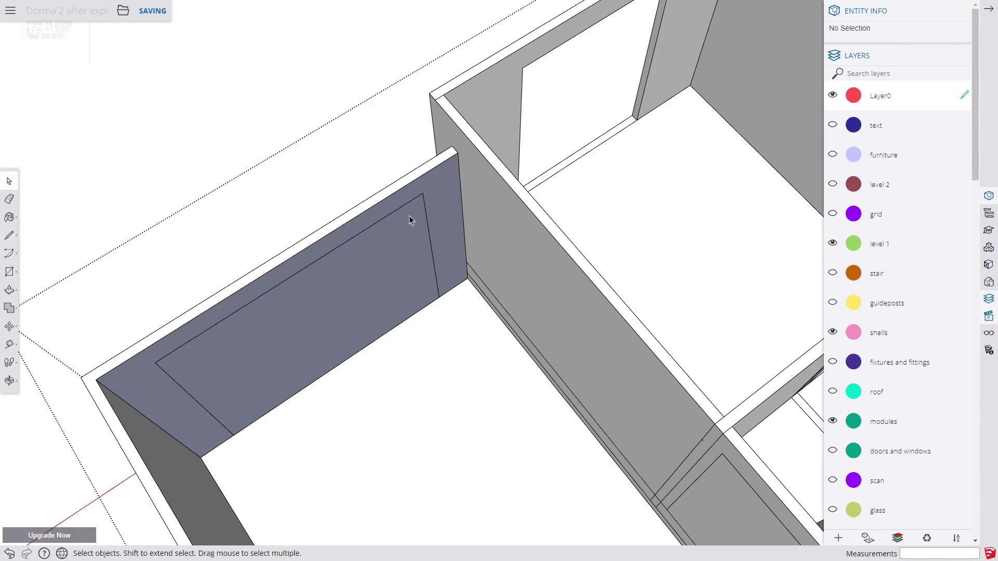
pyautogui.click(432, 202)
pyautogui.rightClick(433, 202)
pyautogui.click(455, 352)
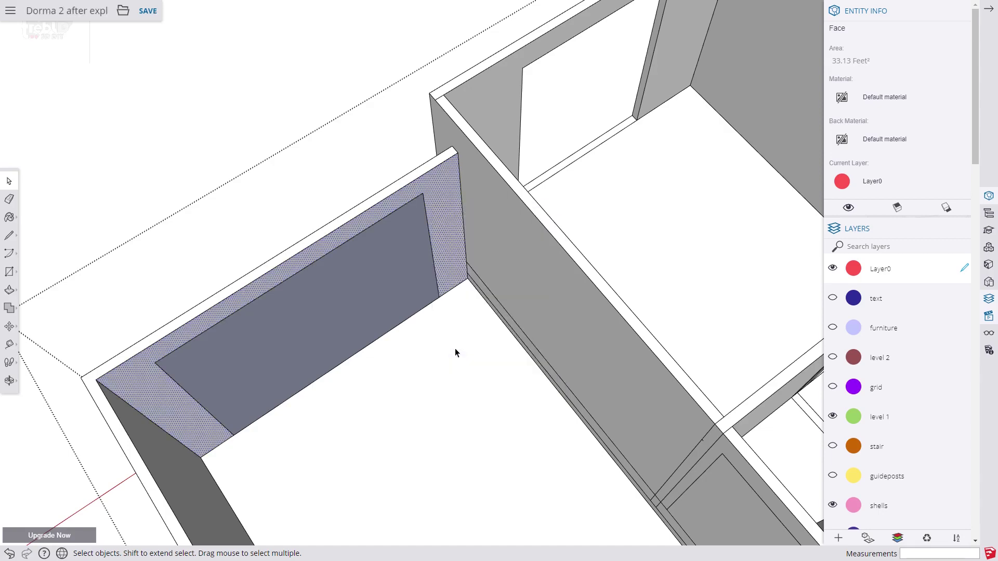
pyautogui.click(274, 354)
pyautogui.rightClick(274, 354)
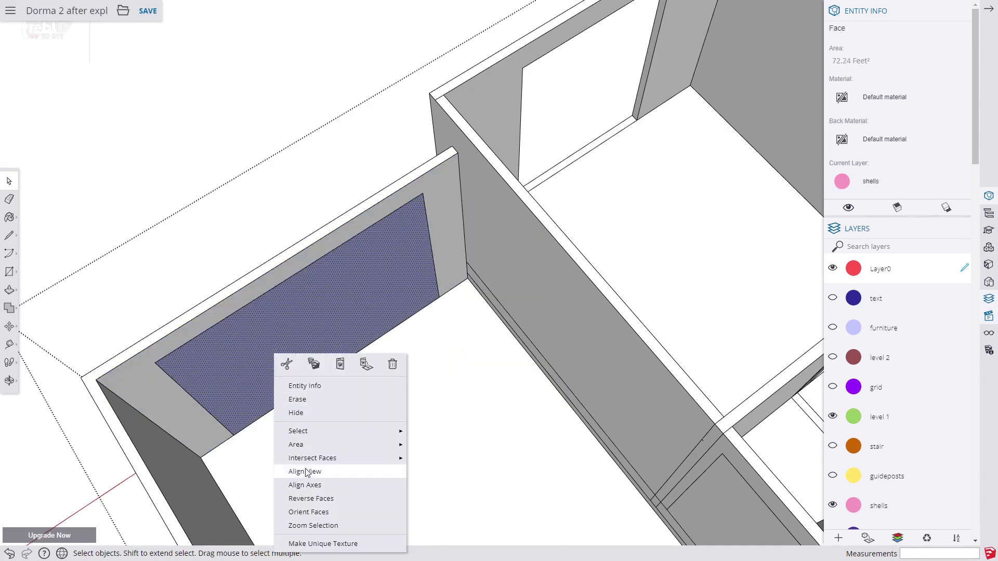
pyautogui.click(301, 498)
# Recess the inner panel face 3 1/2" and delete it, leaving a 72.24 ft² opening
pyautogui.click(9, 293)
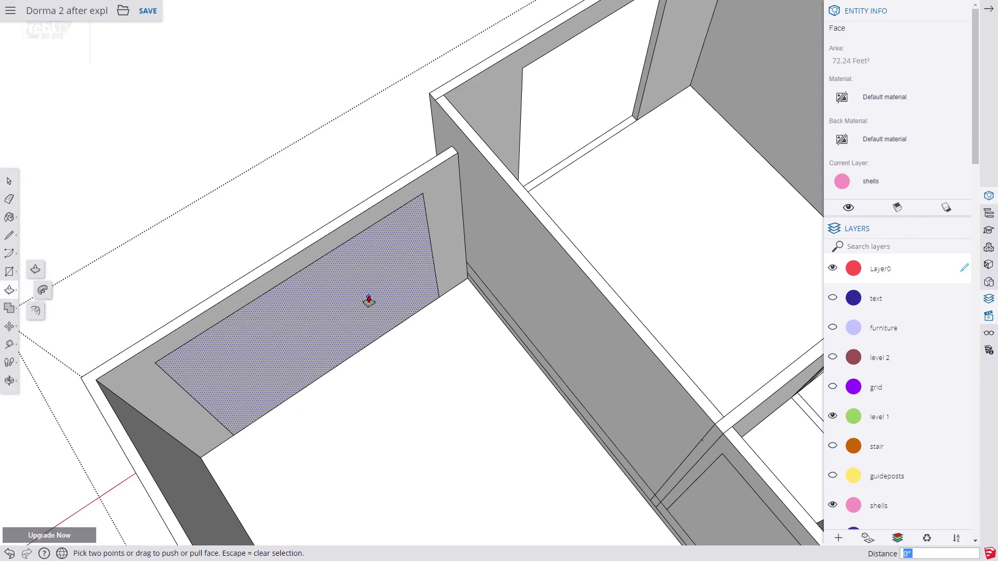
pyautogui.click(365, 298)
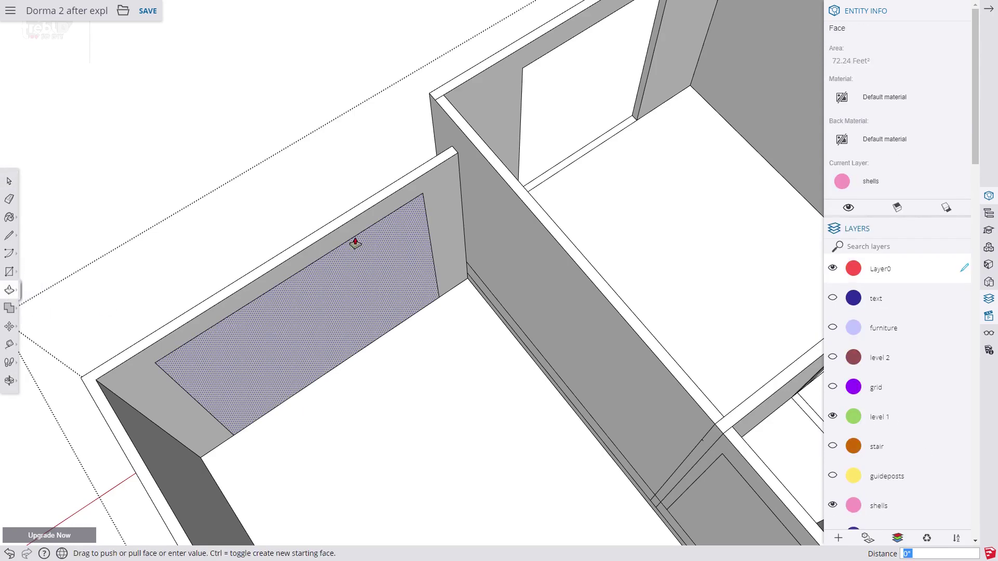
pyautogui.click(345, 216)
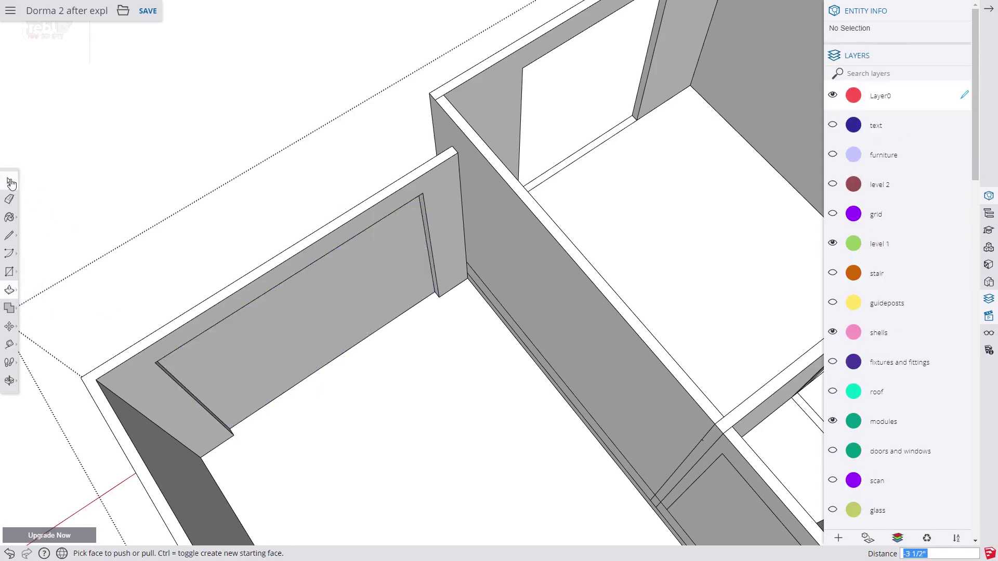
pyautogui.press('space')
pyautogui.click(319, 318)
pyautogui.press('Delete')
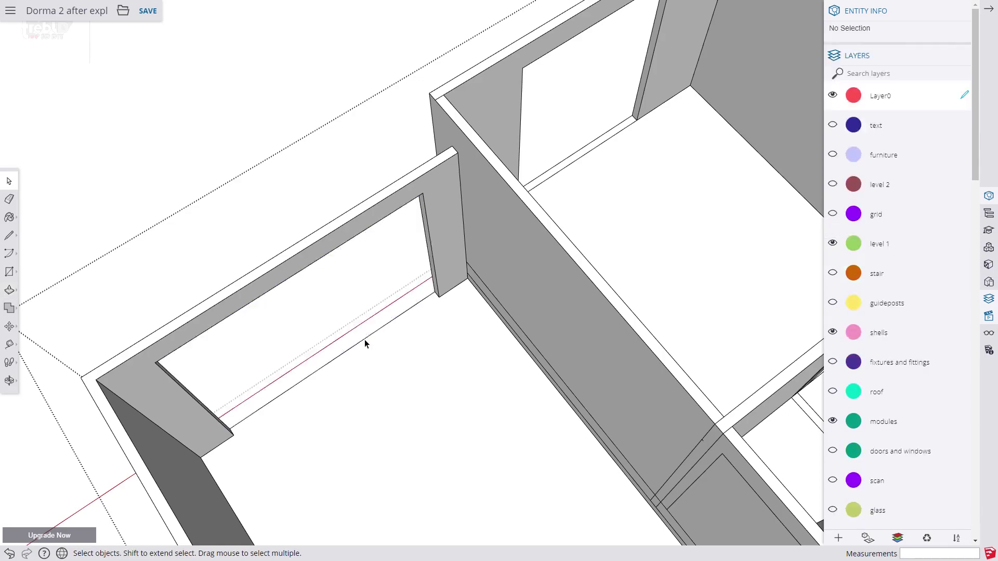
pyautogui.moveTo(370, 341); pyautogui.dragTo(742, 326, button='middle')
pyautogui.scroll(3, 519, 334)
pyautogui.scroll(-2, 518, 335)
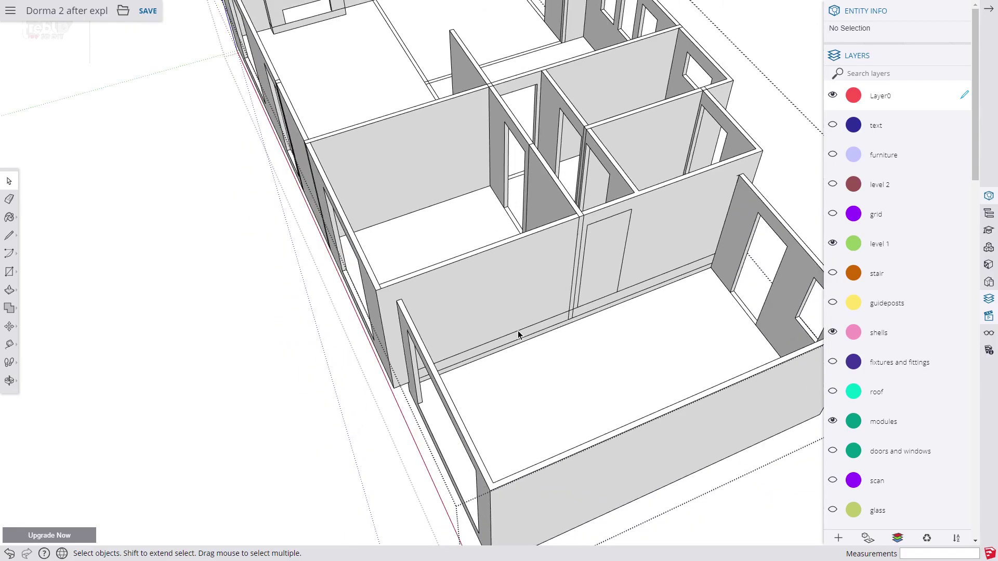
# Erase the stray floor edges beside the room divider
pyautogui.hotkey('shift', 'z')
pyautogui.press('e')
pyautogui.click(379, 113)
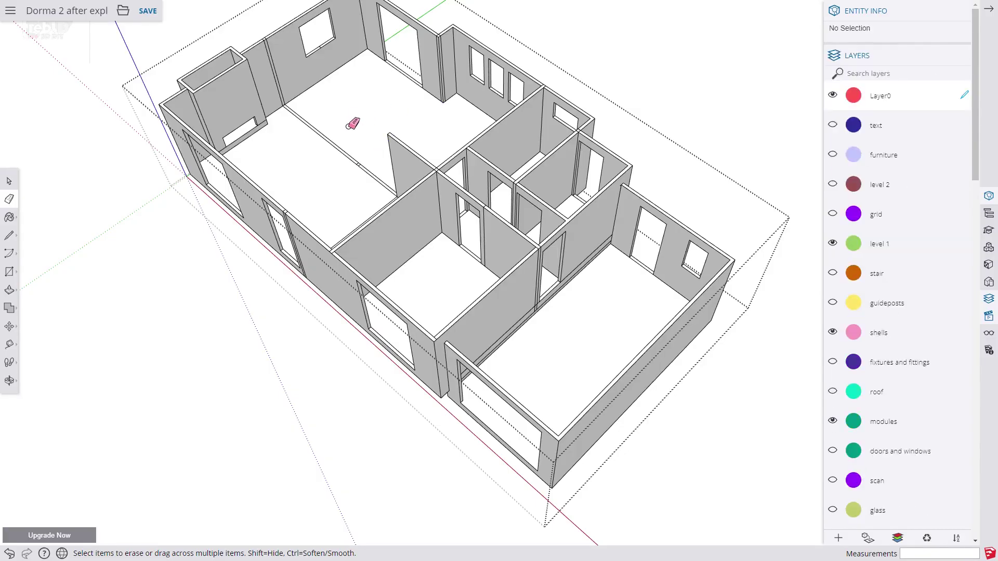
pyautogui.click(369, 165)
pyautogui.click(353, 162)
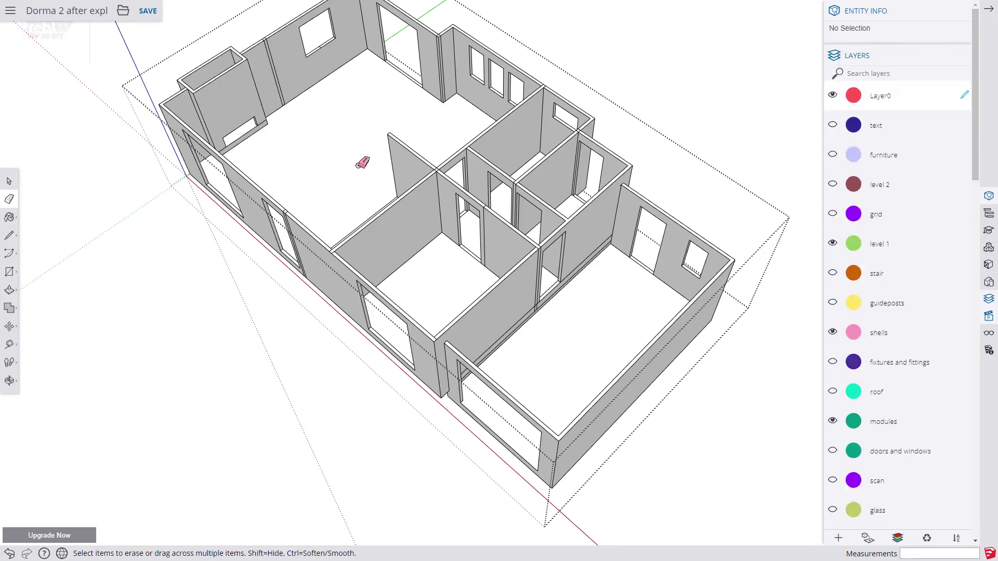
pyautogui.scroll(3, 361, 161)
pyautogui.click(363, 163)
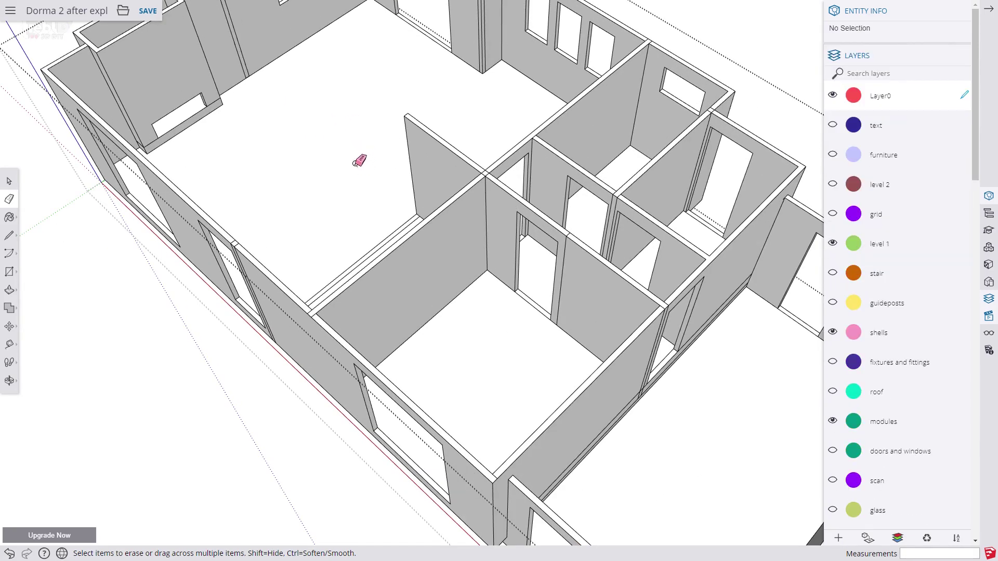
pyautogui.click(356, 161)
pyautogui.scroll(-3, 386, 197)
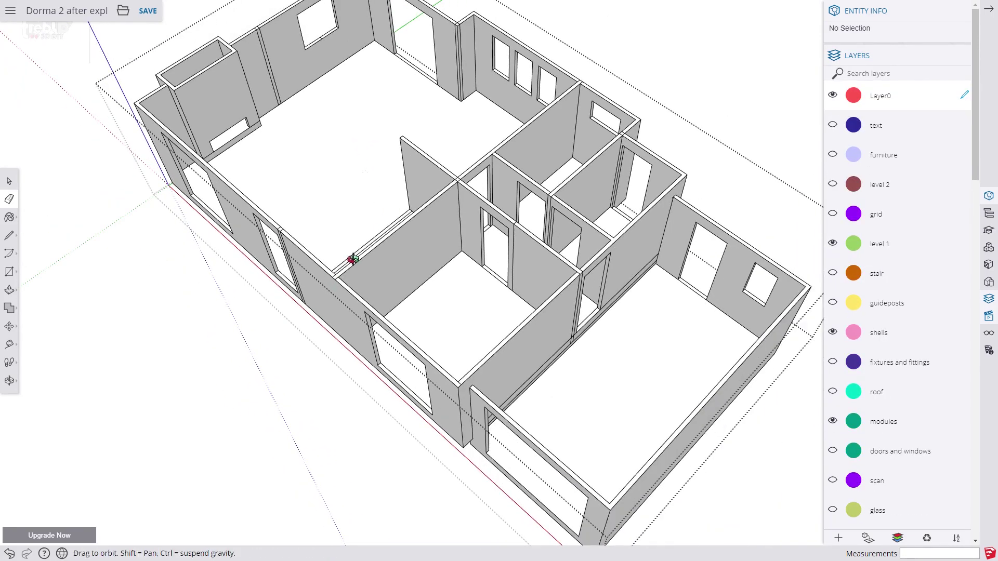
# Erase the leftover door-jamb edge and the edges at the wall-top junction
pyautogui.moveTo(352, 259); pyautogui.dragTo(381, 241, button='middle')
pyautogui.click(290, 268)
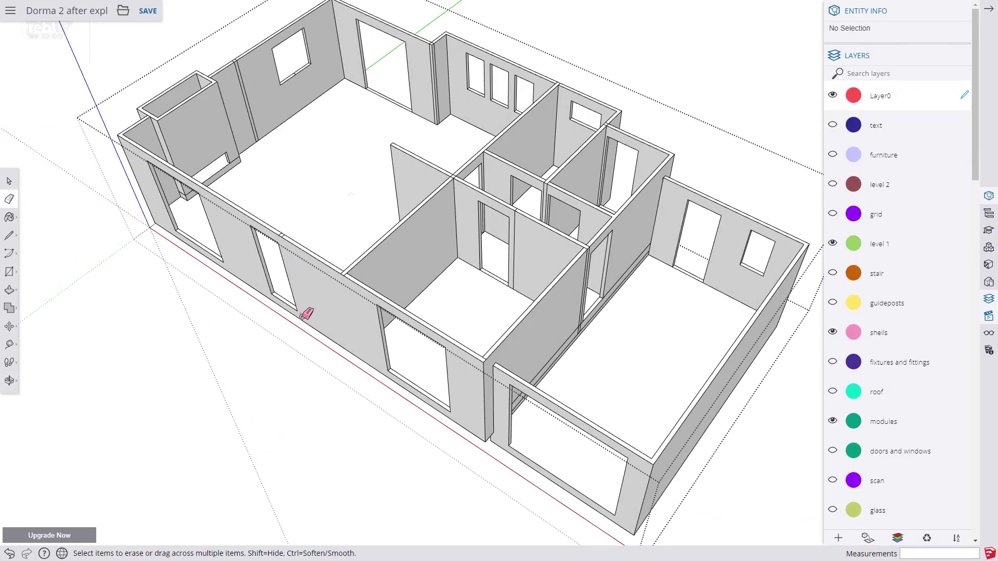
pyautogui.click(347, 272)
pyautogui.scroll(5, 344, 270)
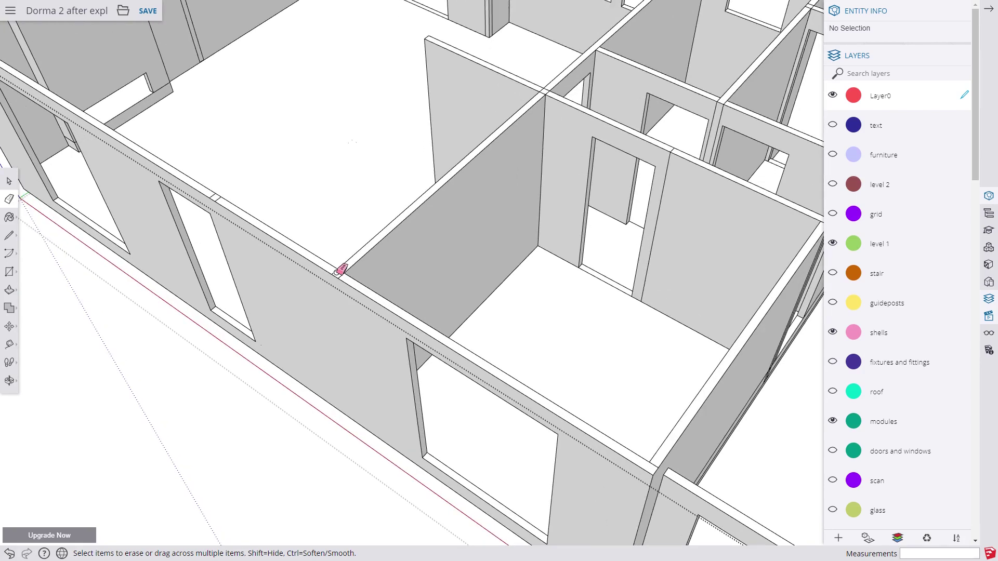
pyautogui.click(338, 271)
pyautogui.click(340, 273)
pyautogui.moveTo(241, 222); pyautogui.dragTo(412, 345, button='middle')
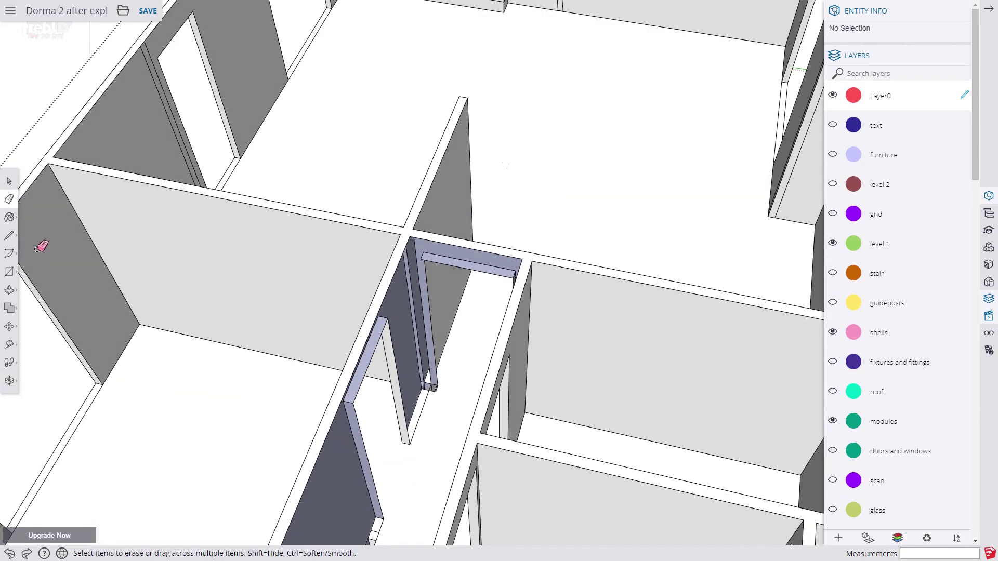
# Trace two lines down the interior doorway jamb to fill in its missing side faces
pyautogui.click(10, 237)
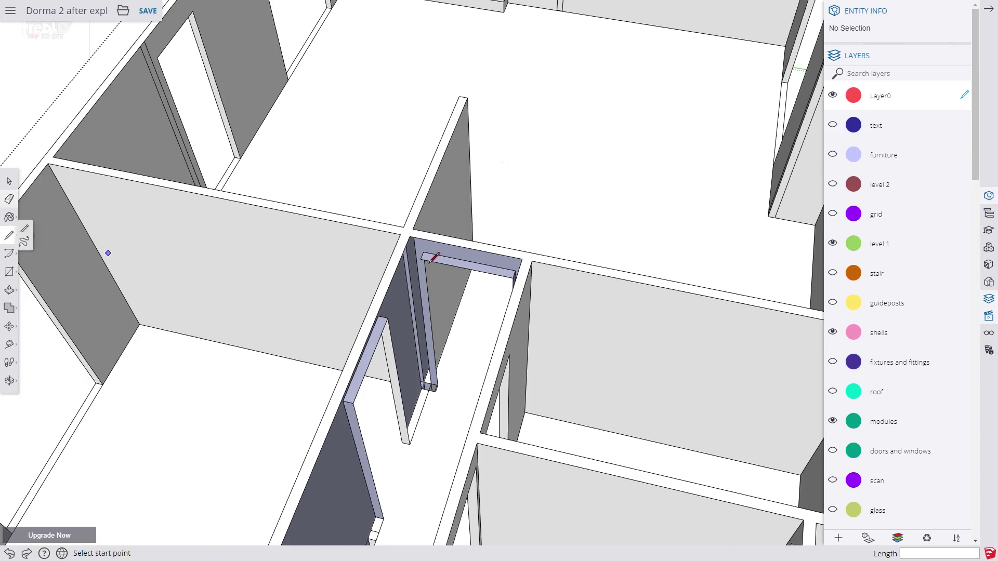
pyautogui.click(410, 237)
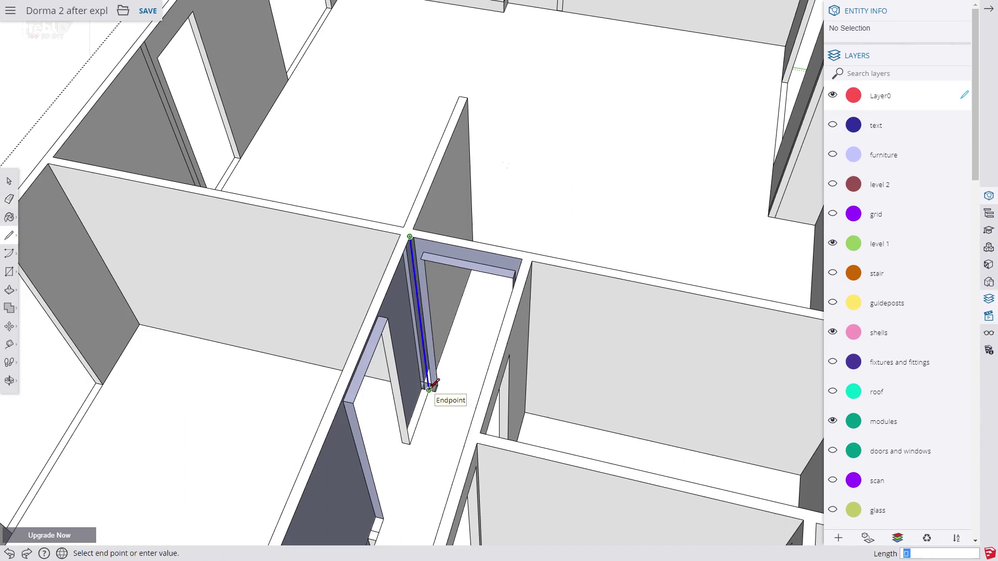
pyautogui.click(429, 390)
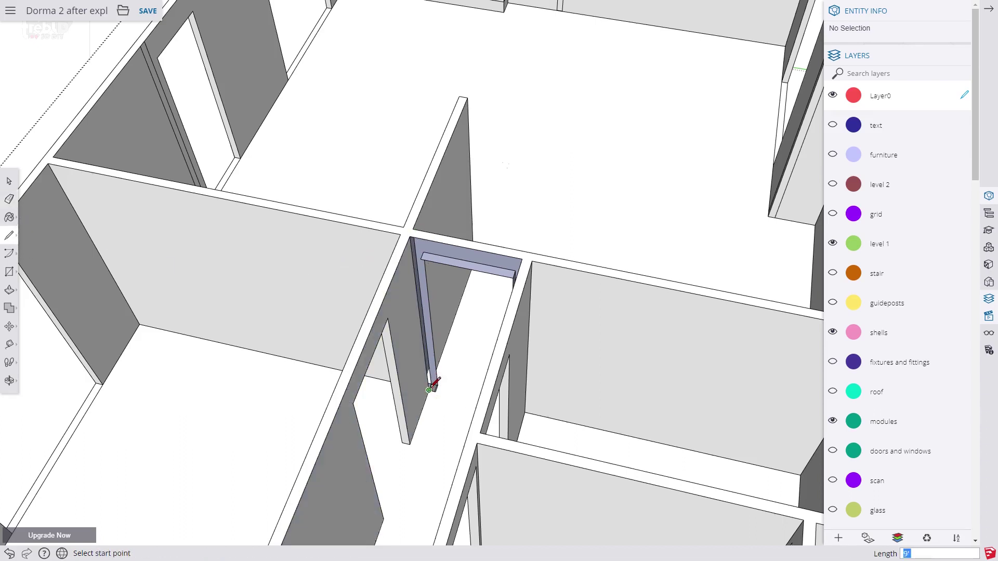
pyautogui.click(423, 254)
pyautogui.press('Escape')
pyautogui.click(421, 259)
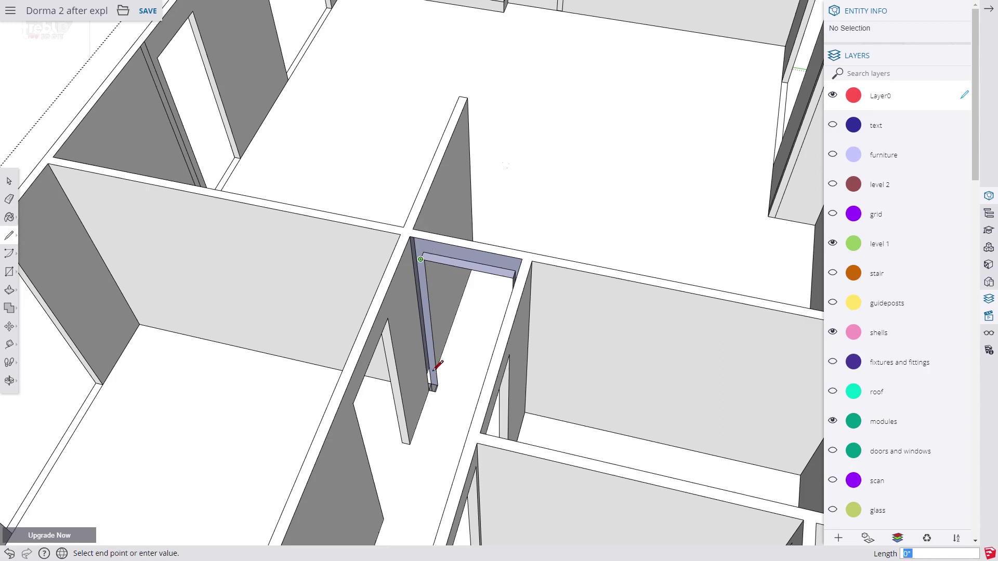
pyautogui.click(436, 391)
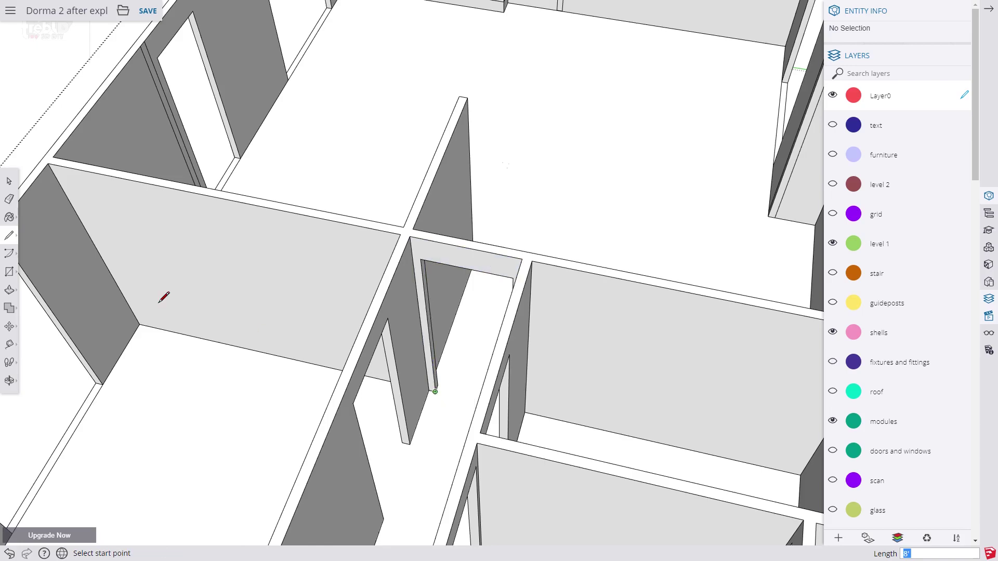
# In the Misc n Out scene, select the DECK group and bring up its Copy option
pyautogui.click(8, 180)
pyautogui.scroll(-3, 308, 192)
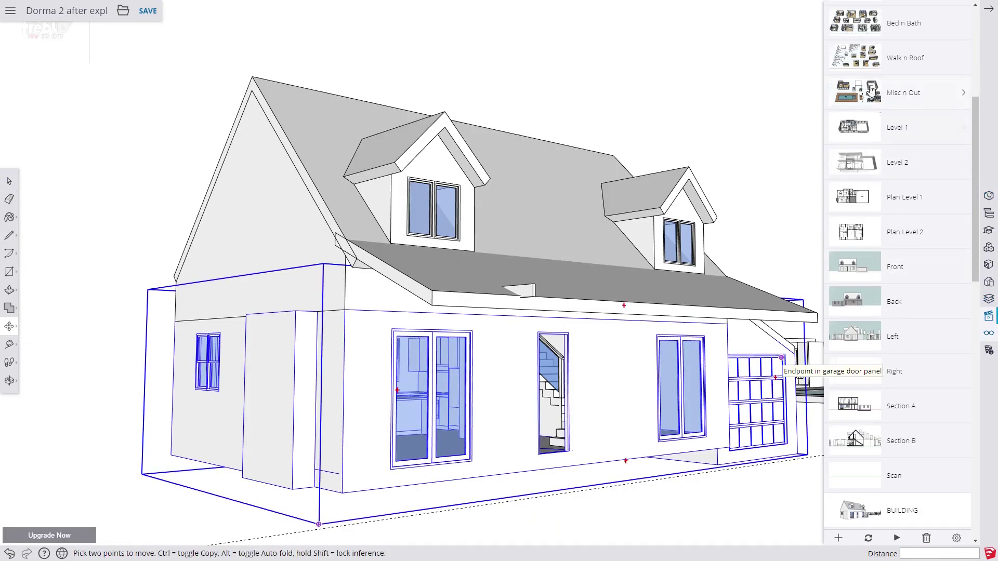
pyautogui.click(871, 89)
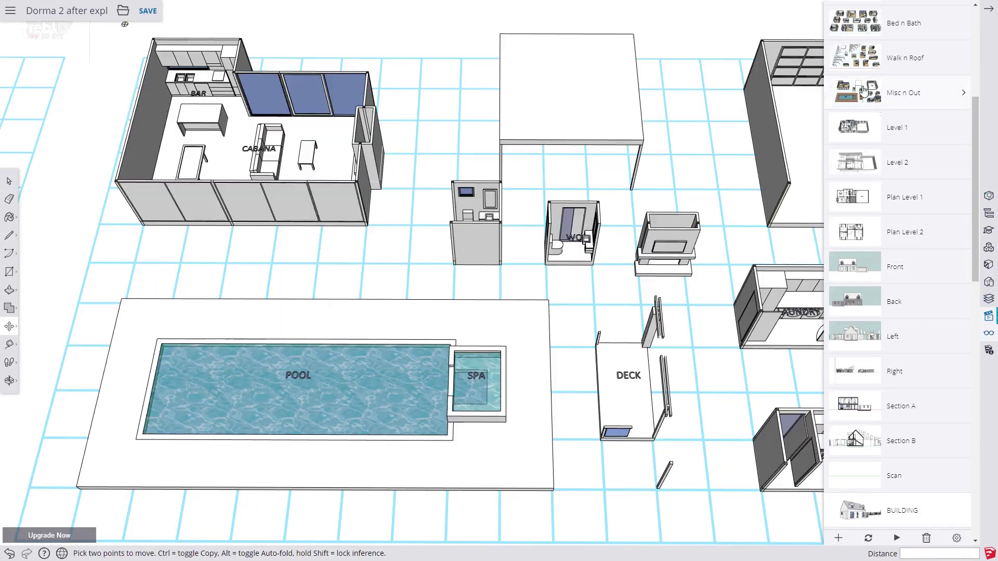
pyautogui.click(9, 181)
pyautogui.click(622, 398)
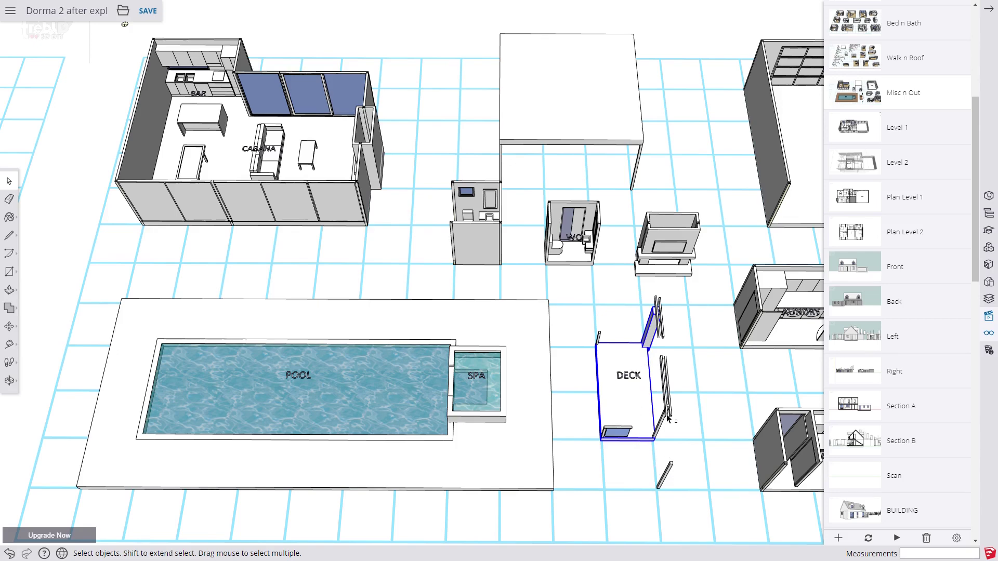
pyautogui.rightClick(641, 405)
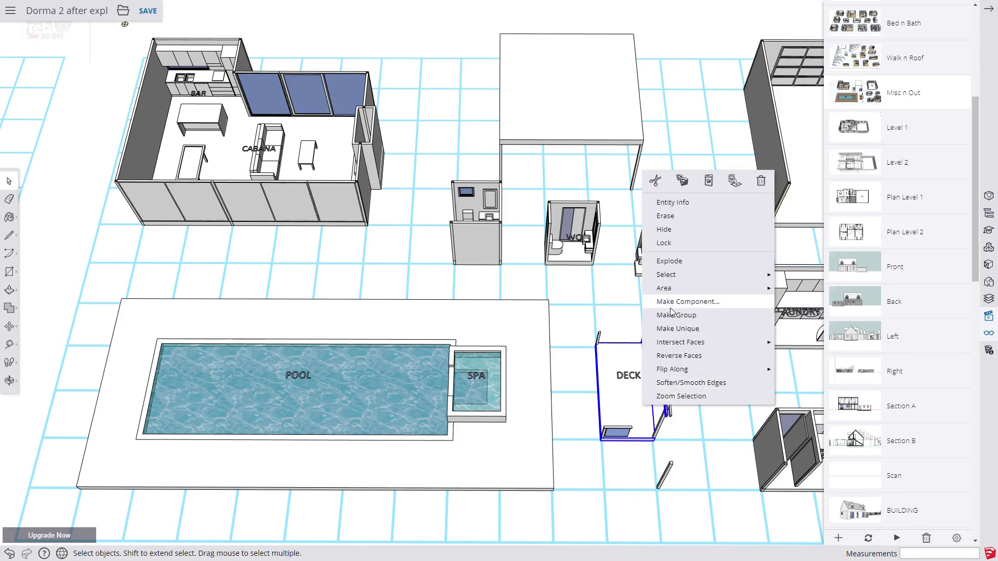
# Paste the copied deck into the BUILDING scene and drop it in front of the house
pyautogui.click(884, 507)
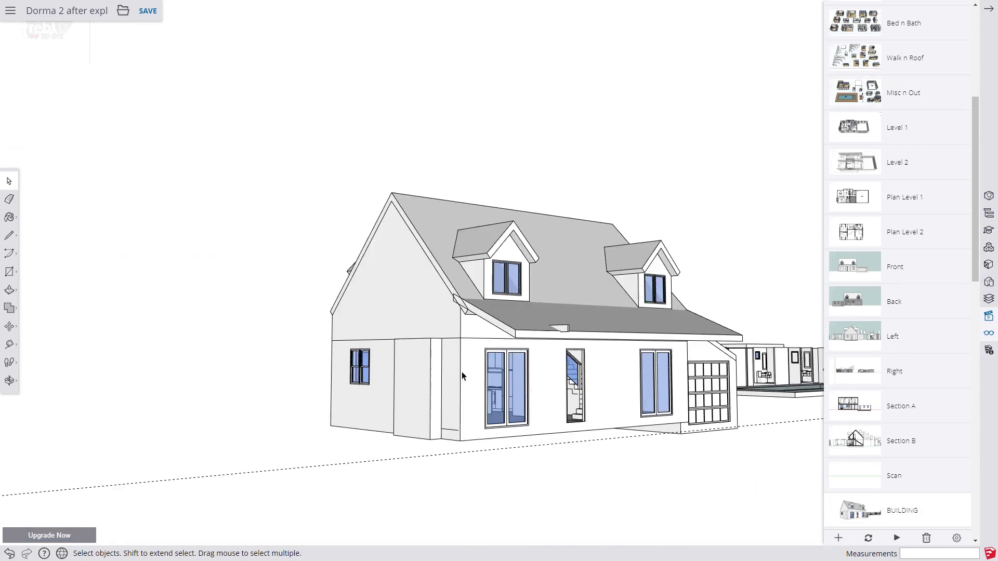
pyautogui.rightClick(471, 402)
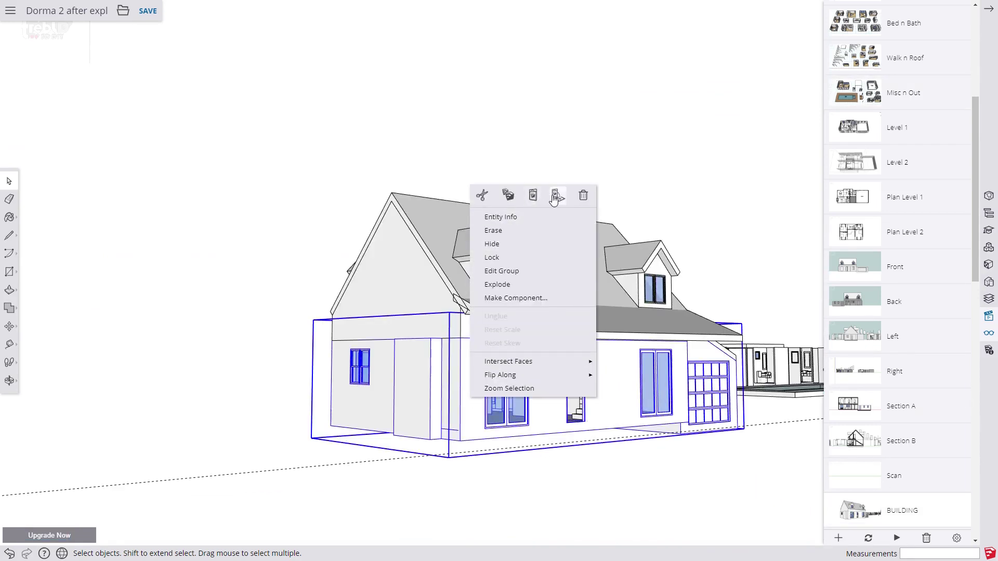
pyautogui.click(531, 196)
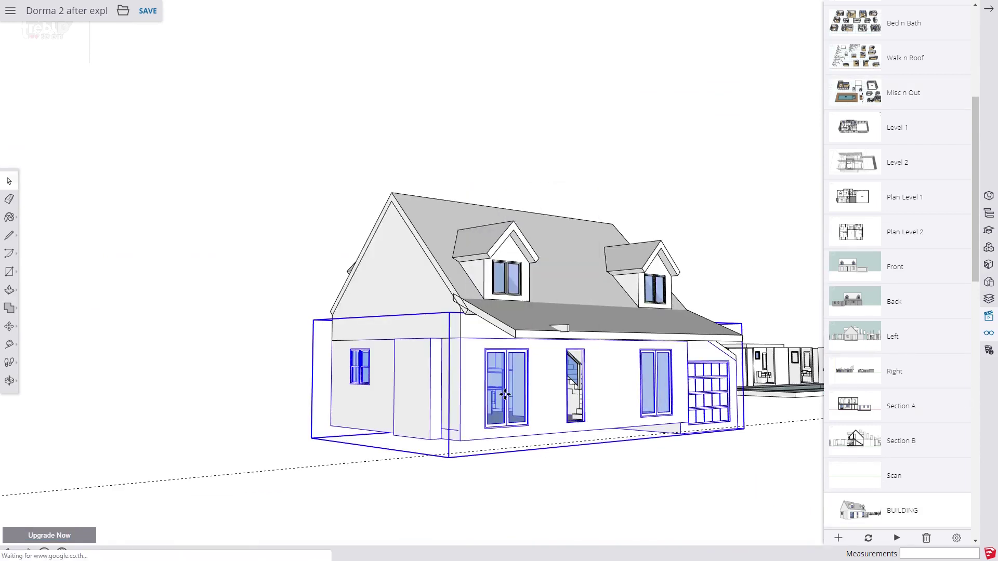
pyautogui.click(464, 441)
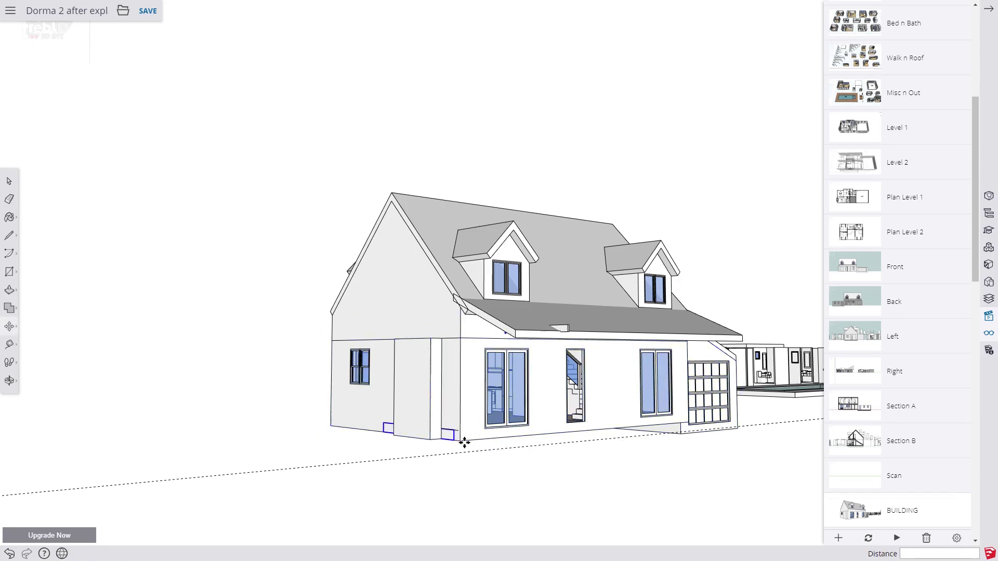
pyautogui.click(385, 423)
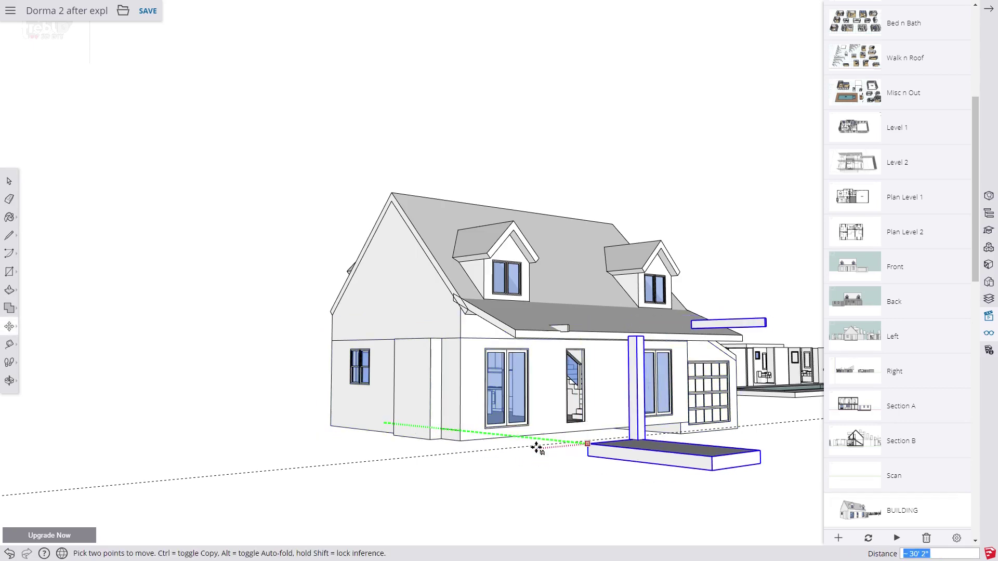
pyautogui.click(536, 448)
# Move only the deck slab from its corner against the house front wall
pyautogui.moveTo(560, 511); pyautogui.dragTo(575, 545, button='middle')
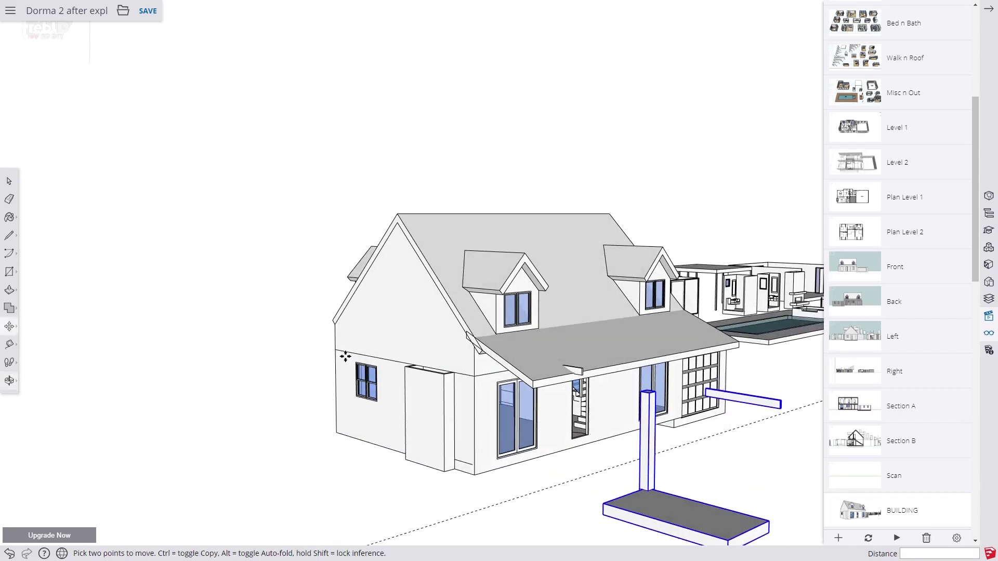
pyautogui.click(10, 182)
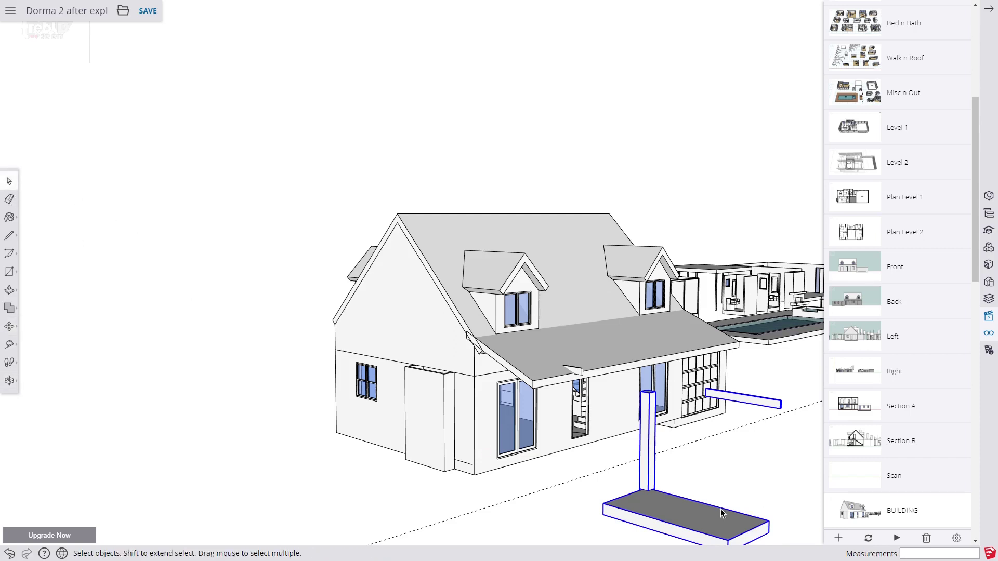
pyautogui.click(689, 514)
pyautogui.click(11, 327)
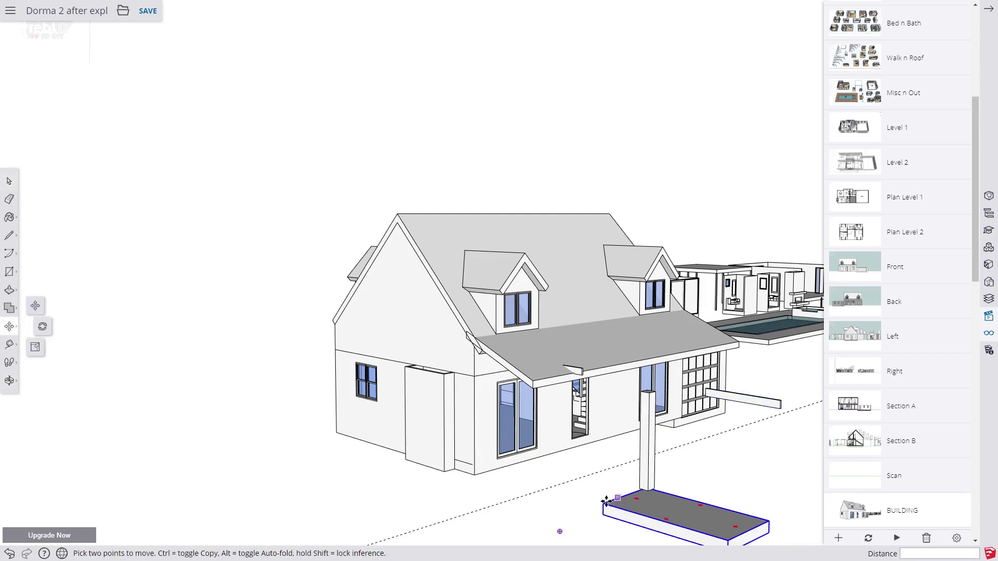
pyautogui.click(606, 500)
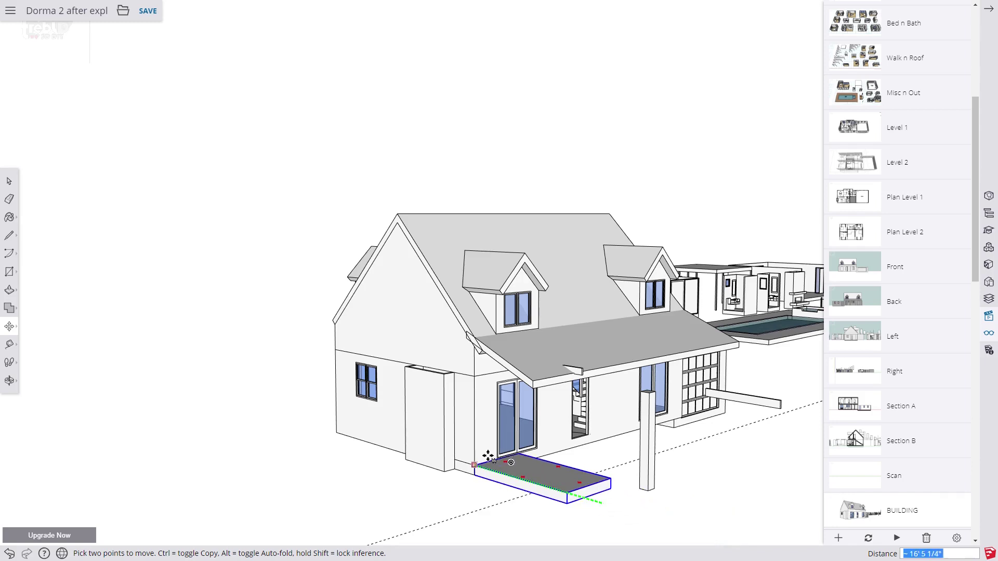
pyautogui.click(9, 183)
# Inside the slab group, push its front face back 4'3 1/2" to make it shallower
pyautogui.doubleClick(522, 475)
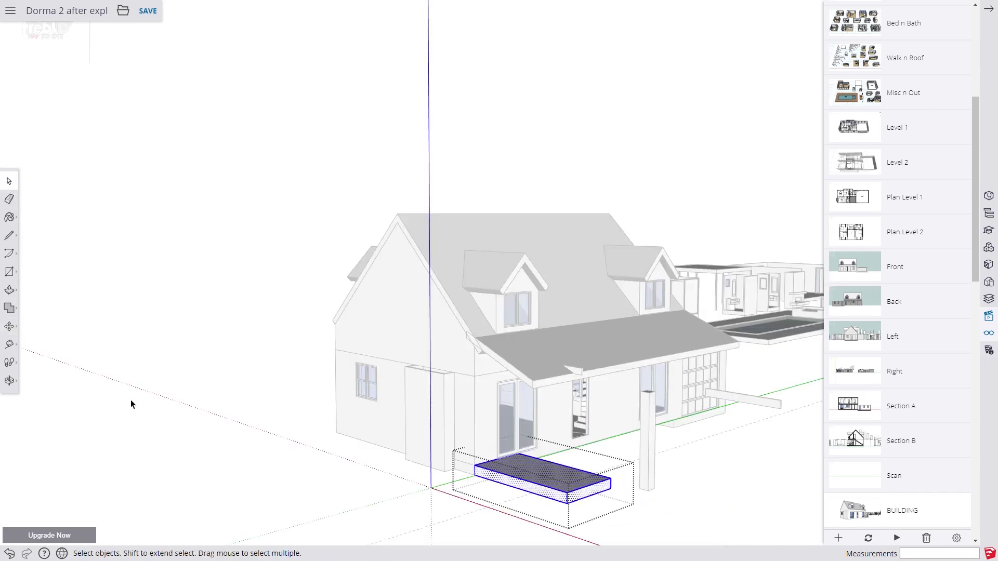
pyautogui.press('p')
pyautogui.click(584, 498)
pyautogui.click(542, 394)
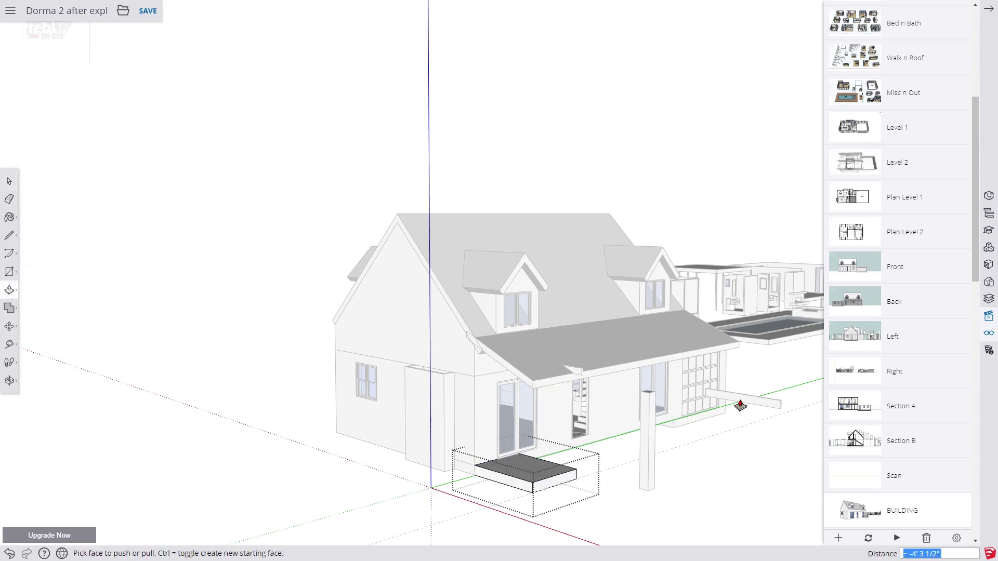
# Stretch the slab's end face 30' along the house front wall
pyautogui.moveTo(748, 399); pyautogui.dragTo(360, 441, button='middle')
pyautogui.click(404, 464)
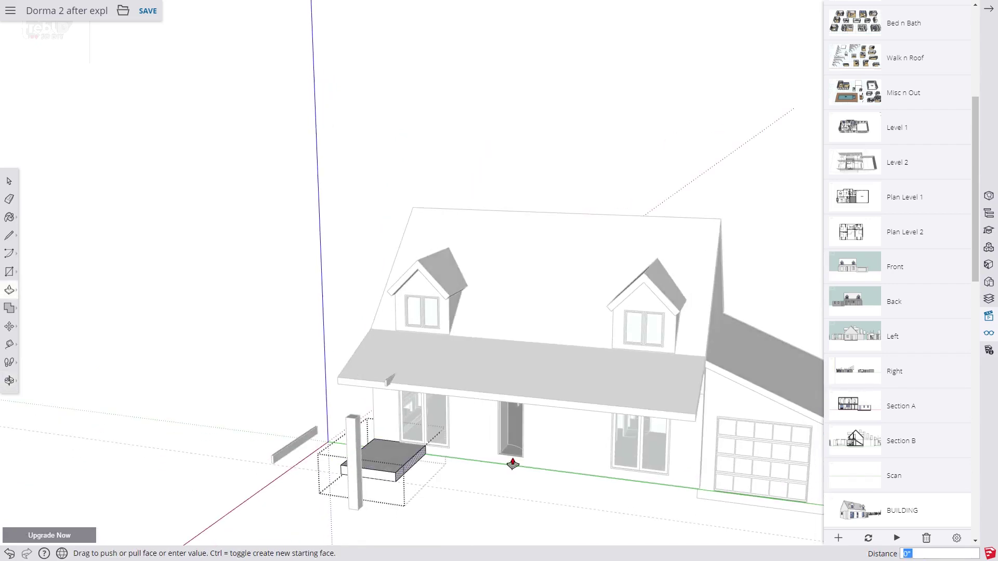
pyautogui.click(695, 426)
pyautogui.click(9, 181)
pyautogui.press('Escape')
pyautogui.moveTo(241, 338); pyautogui.dragTo(125, 368, button='middle')
# Move the column to the veranda's left corner
pyautogui.click(10, 327)
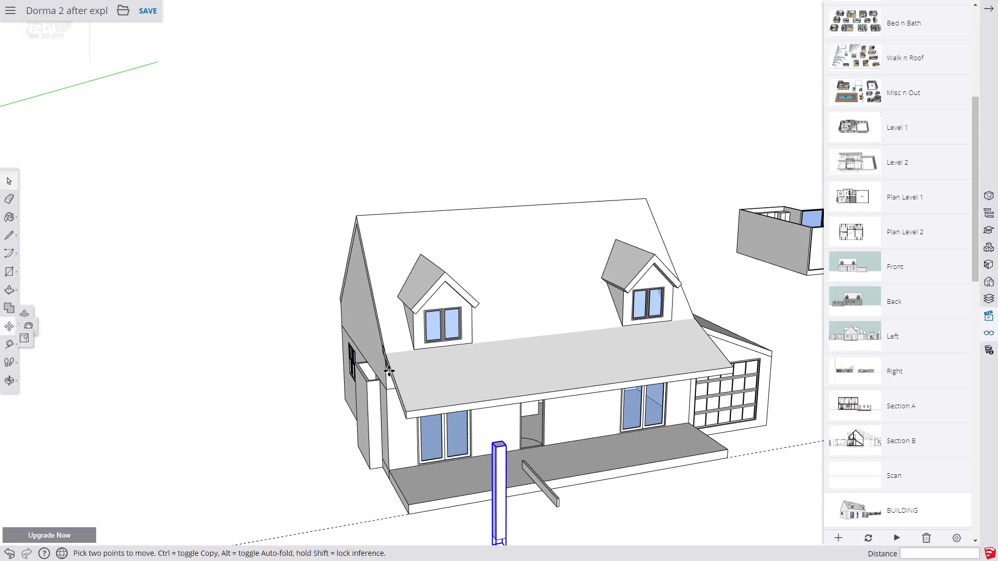
pyautogui.scroll(-1, 429, 431)
pyautogui.press('q')
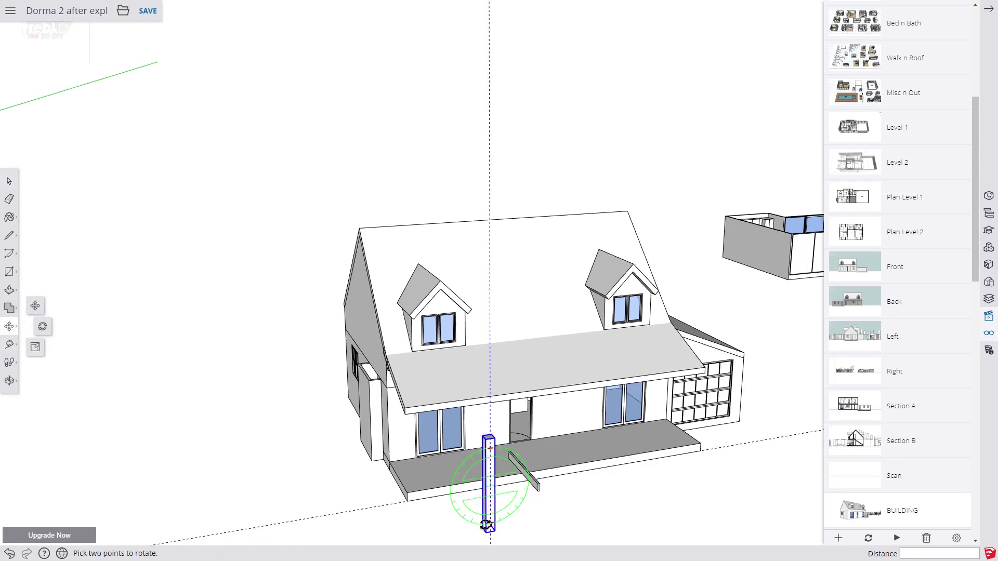
pyautogui.press('m')
pyautogui.scroll(1, 486, 523)
pyautogui.click(486, 522)
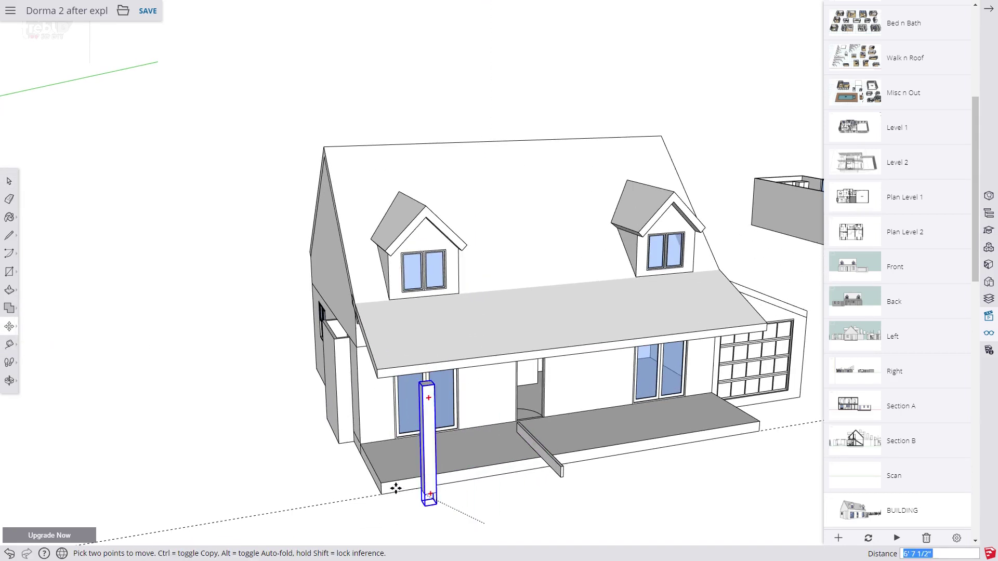
pyautogui.click(382, 493)
pyautogui.press('space')
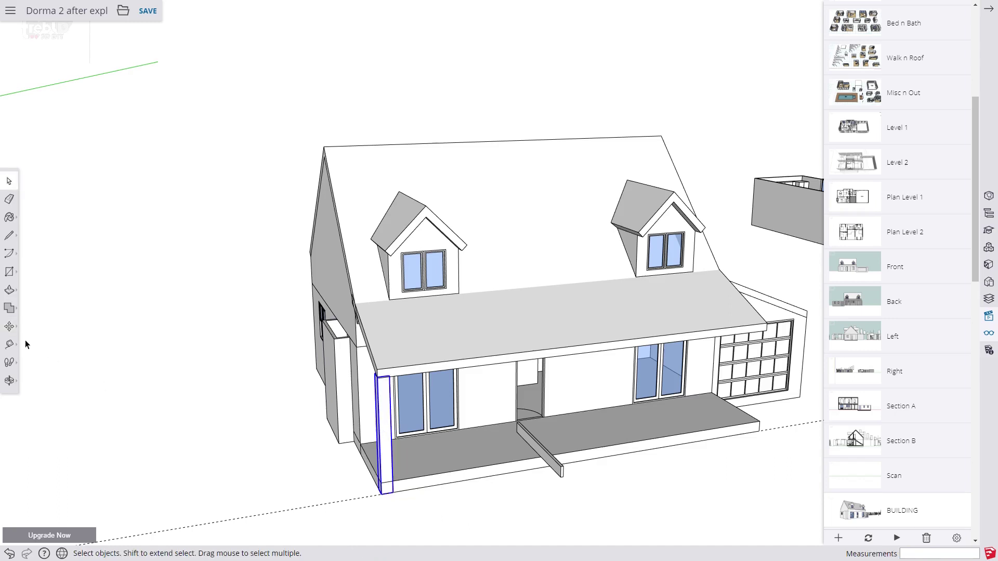
# Copy the column to the far veranda corner with /3 for evenly spaced posts
pyautogui.click(10, 326)
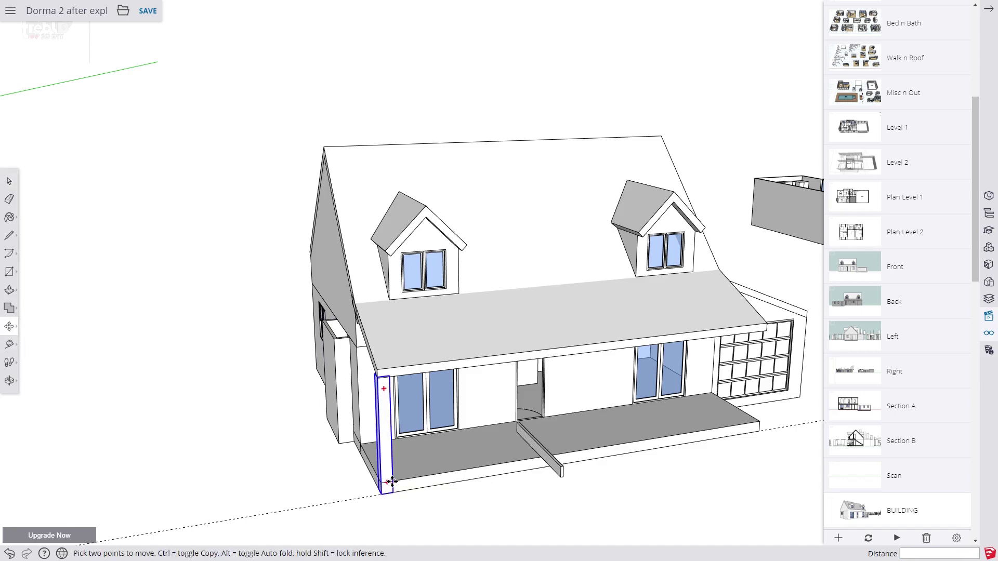
pyautogui.click(391, 482)
pyautogui.press('ctrl')
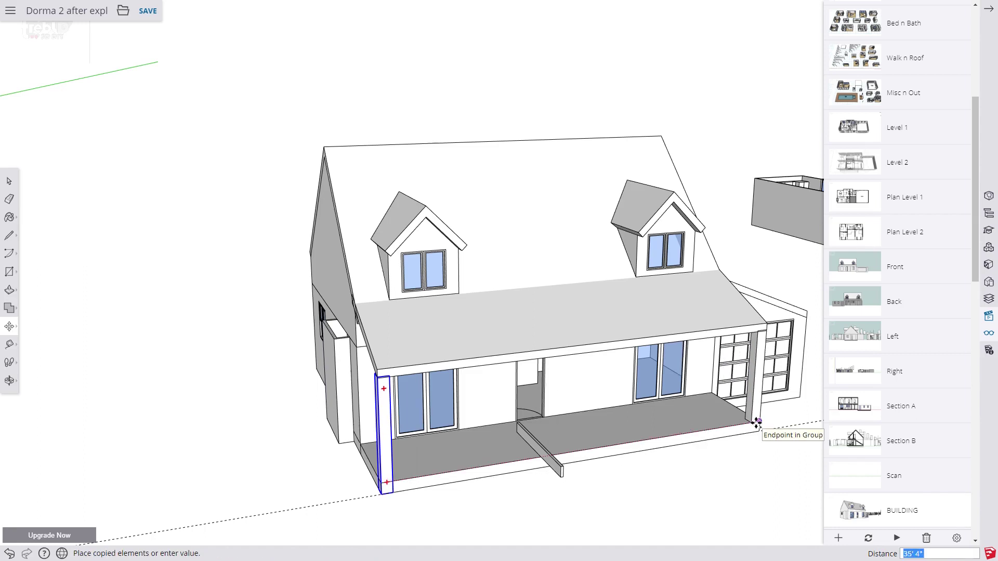
pyautogui.click(757, 424)
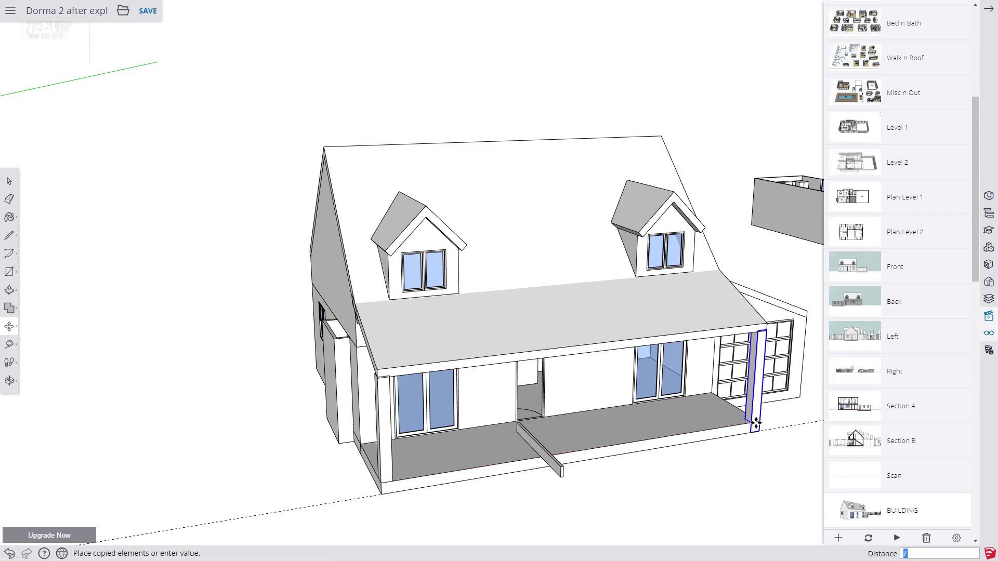
pyautogui.write('/3')
pyautogui.press('Return')
pyautogui.press('q')
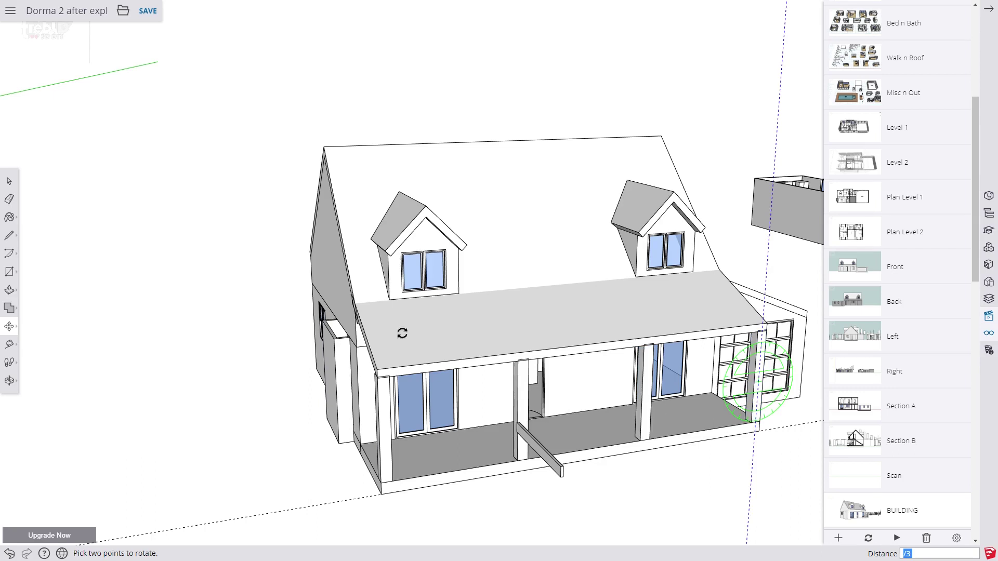
pyautogui.press('space')
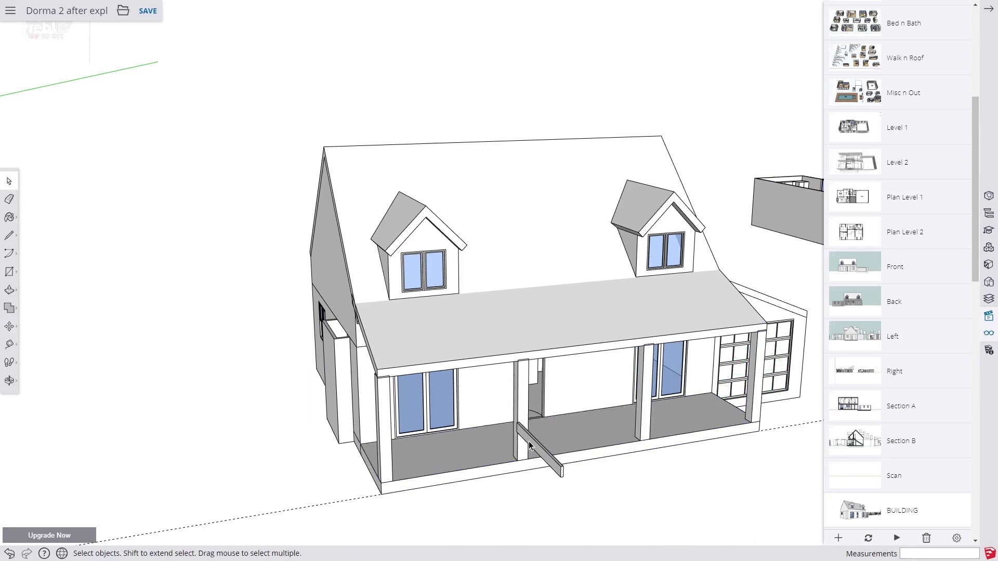
# Move the pergola beam from the veranda floor to the corner column
pyautogui.click(530, 446)
pyautogui.click(9, 326)
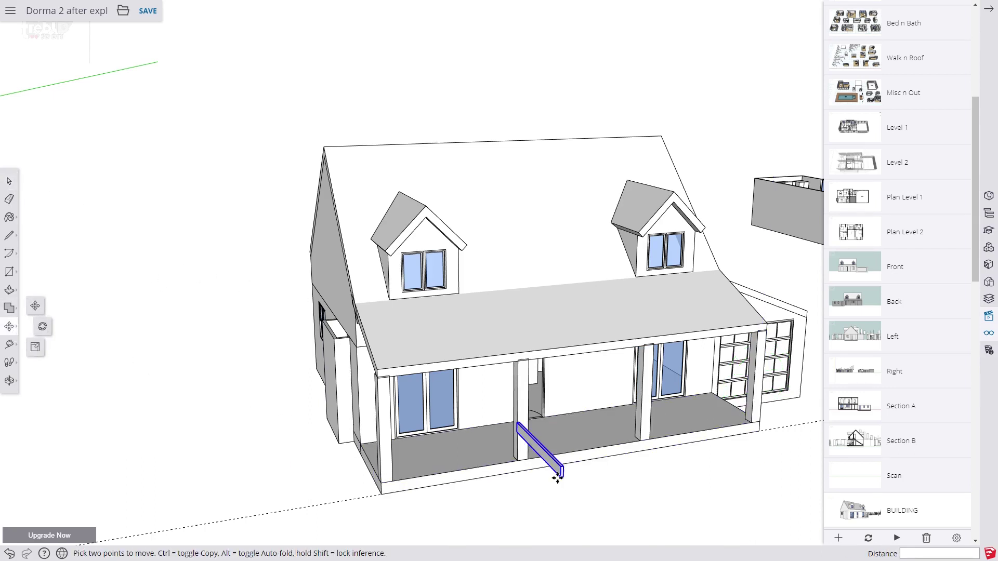
pyautogui.click(559, 475)
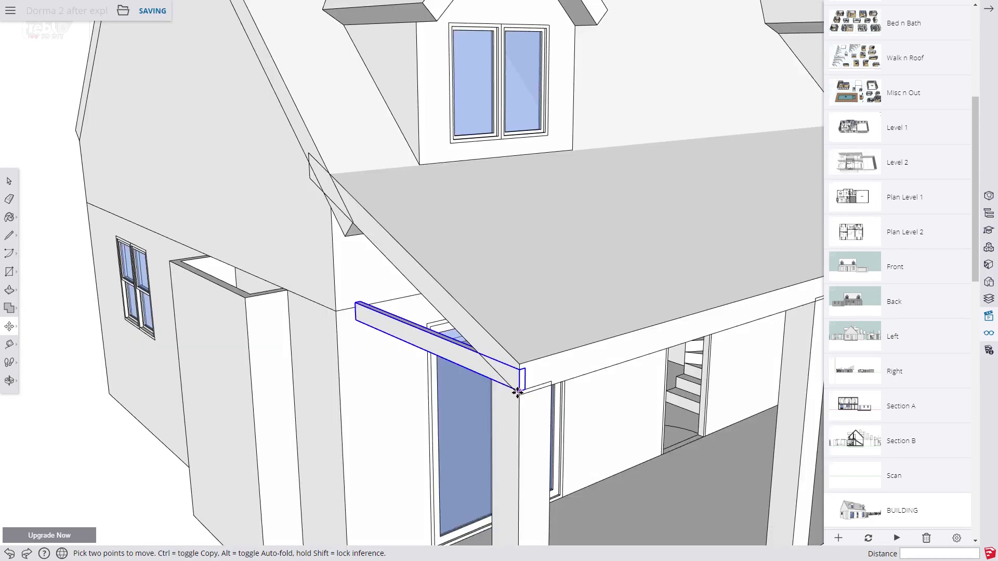
pyautogui.scroll(4, 519, 391)
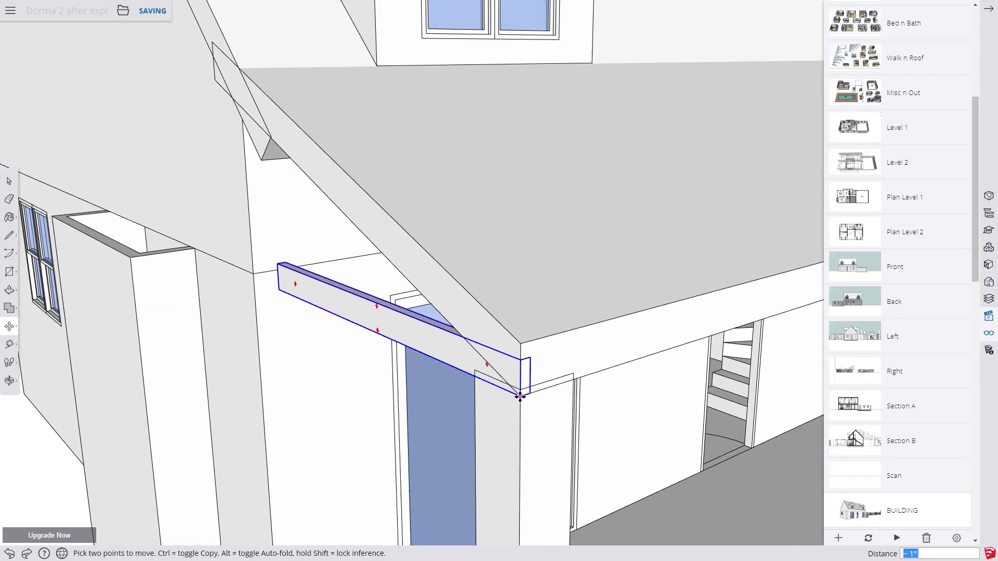
pyautogui.click(520, 396)
# Rotate the beam up about 23° to follow the porch roof edge
pyautogui.click(40, 328)
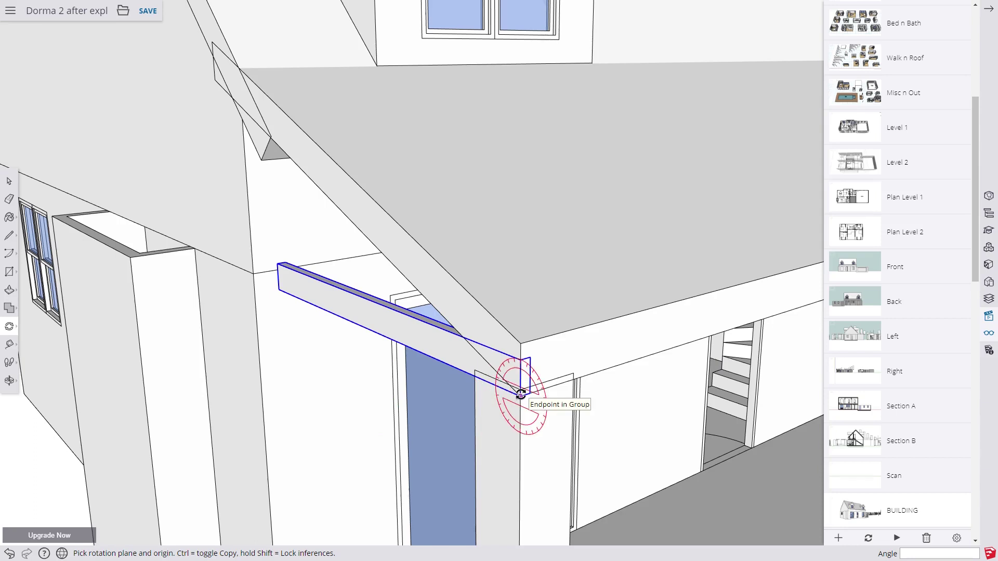
pyautogui.click(374, 353)
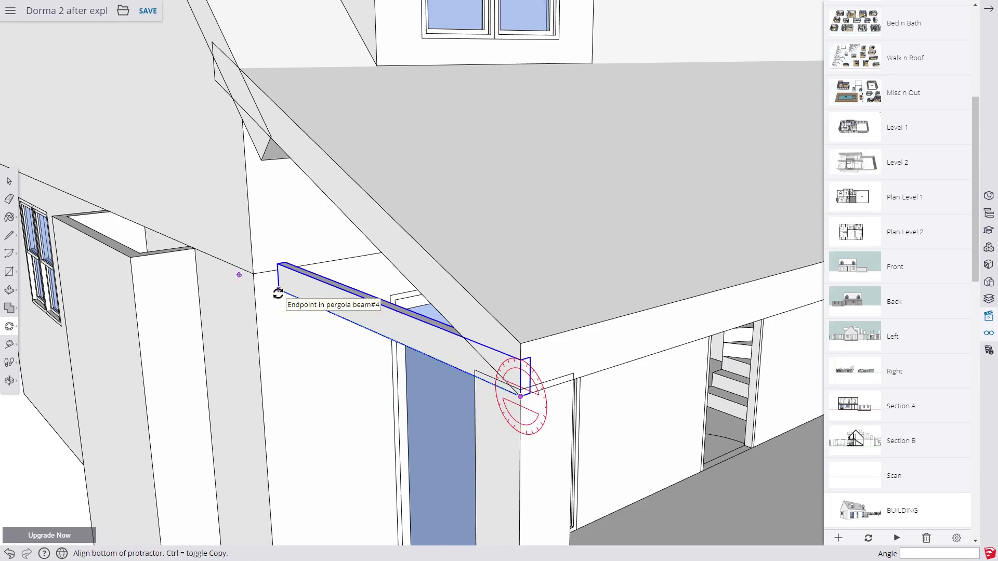
pyautogui.click(334, 244)
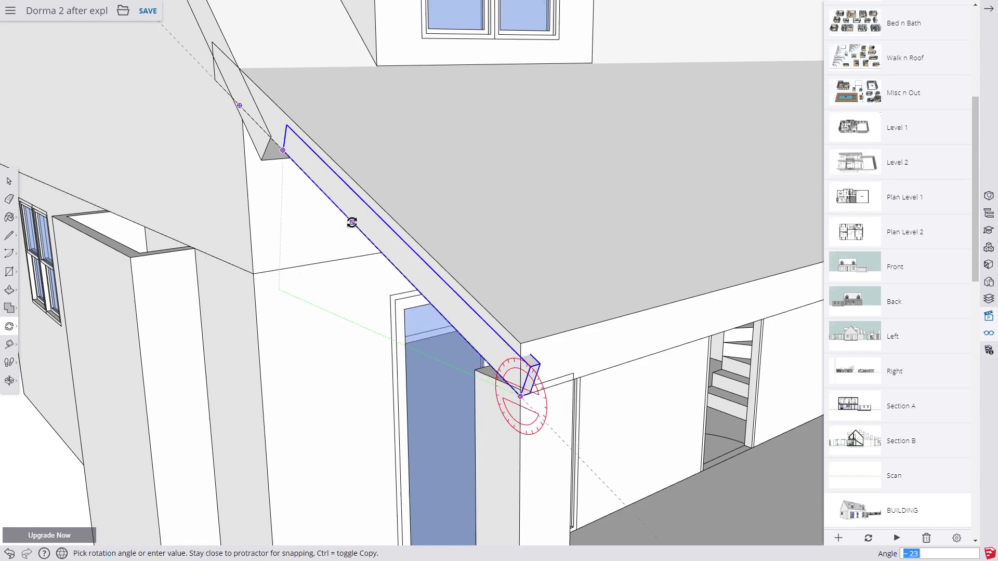
pyautogui.click(352, 222)
# Push/pull the tilted beam's face out to resize it
pyautogui.press('p')
pyautogui.scroll(5, 348, 234)
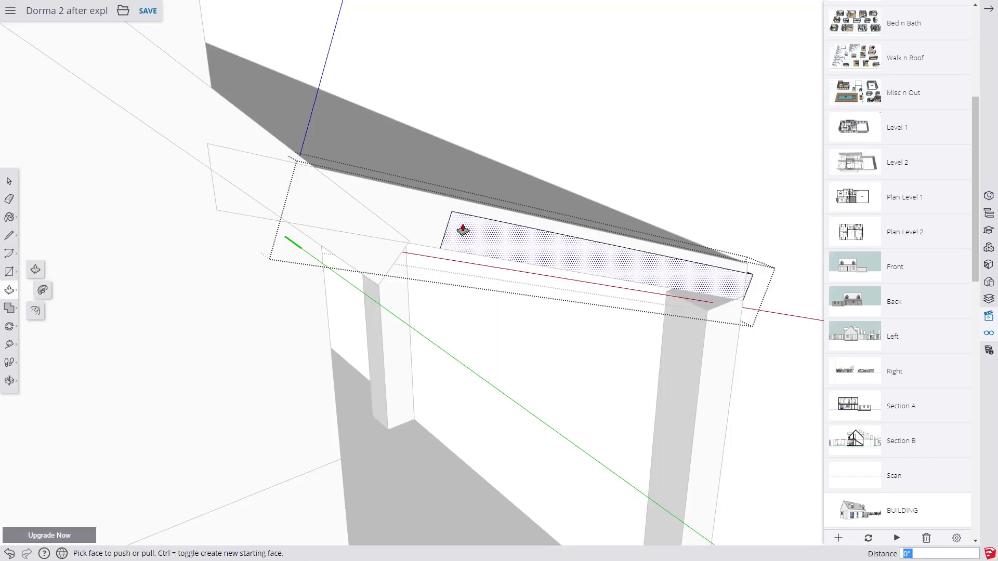
pyautogui.click(449, 227)
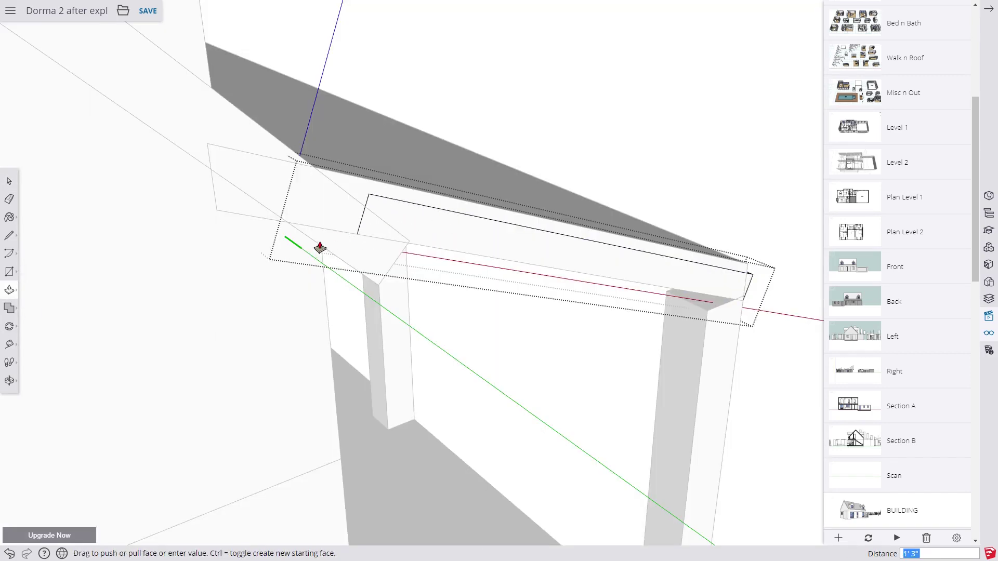
pyautogui.click(285, 224)
# Copy the sloped beam along the porch eave to the far corner
pyautogui.press('q')
pyautogui.scroll(-5, 372, 316)
pyautogui.click(35, 306)
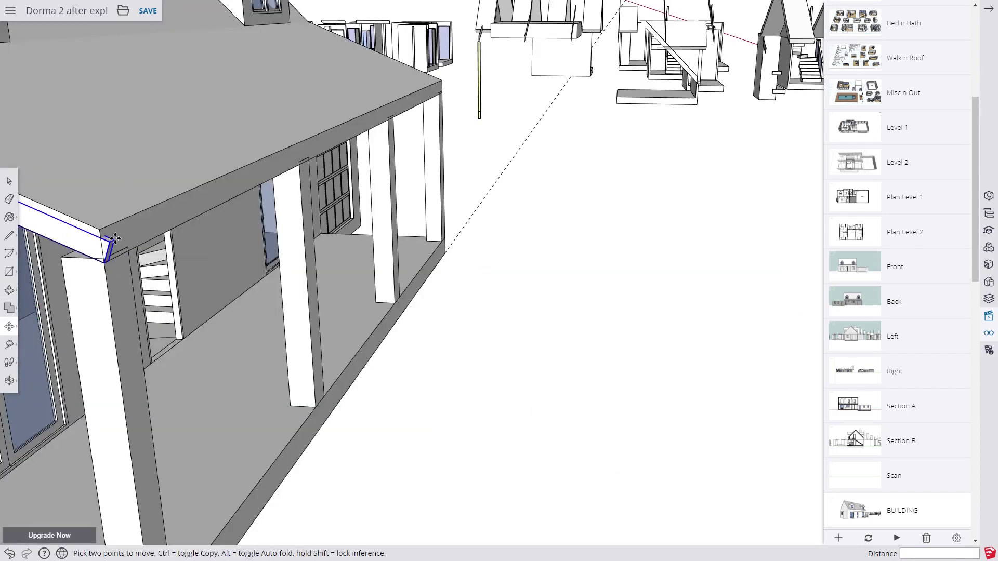
pyautogui.click(115, 238)
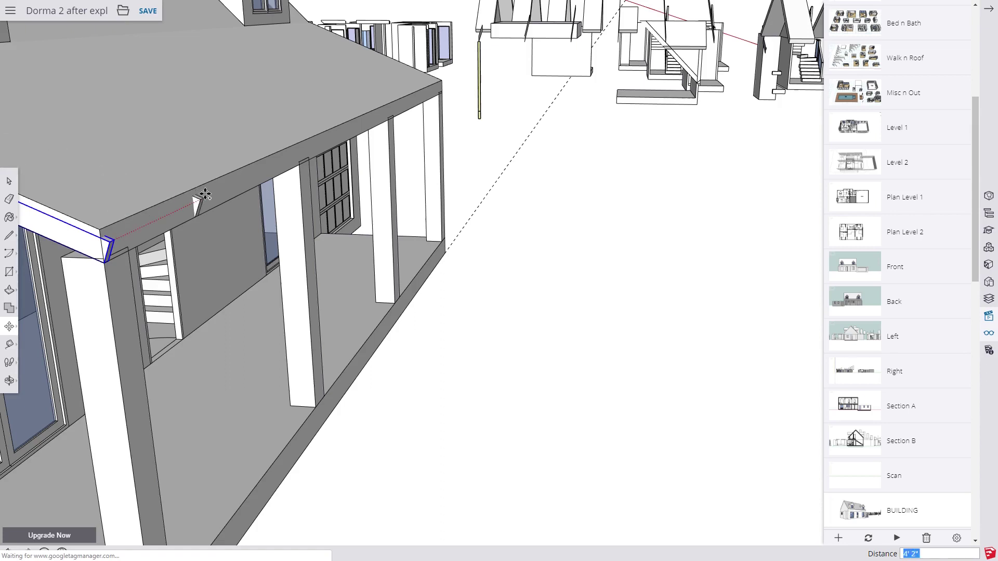
pyautogui.press('ctrl')
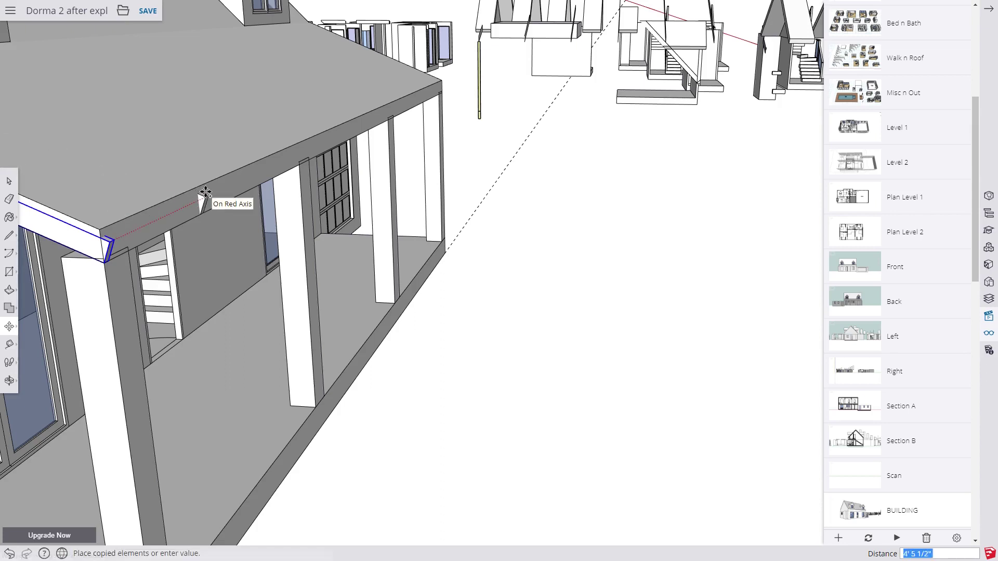
pyautogui.click(442, 80)
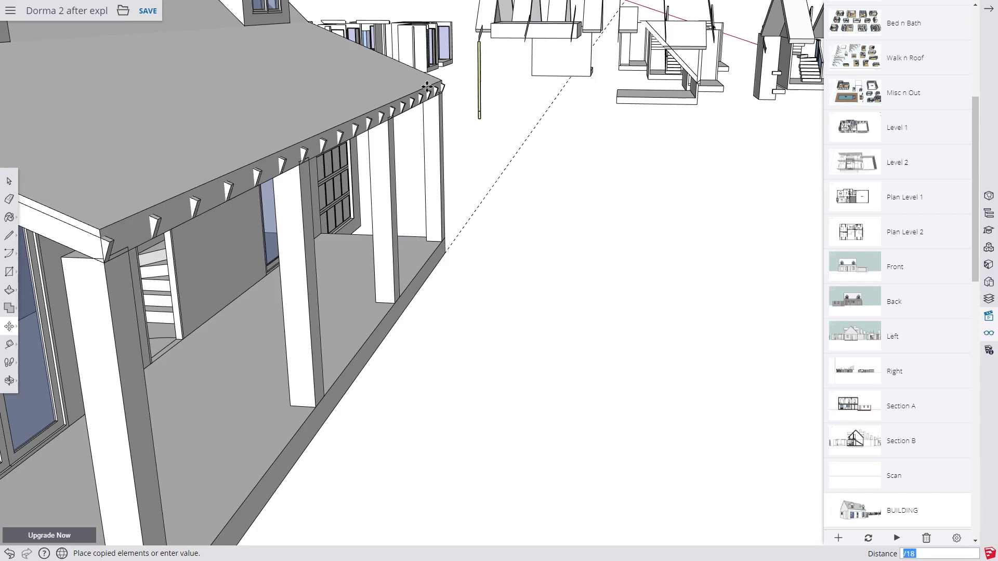
# Open the porch roof group and select only the roof's front edge
pyautogui.click(9, 181)
pyautogui.doubleClick(115, 180)
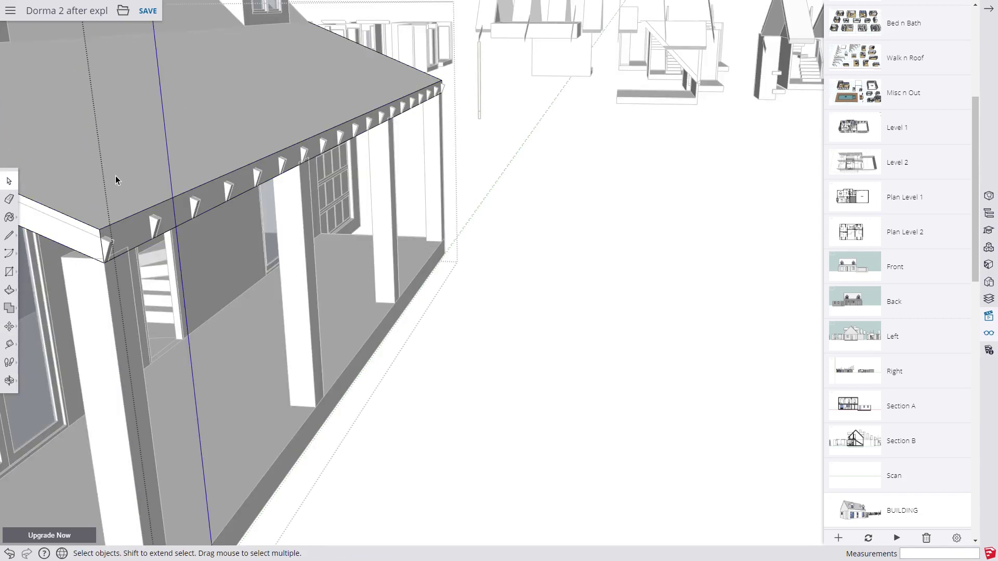
pyautogui.click(115, 180)
pyautogui.doubleClick(116, 178)
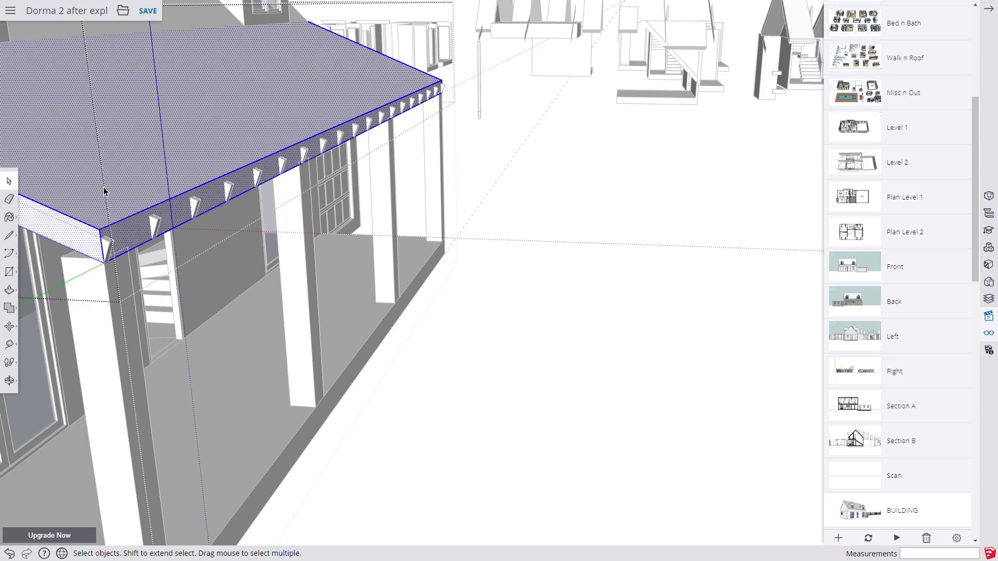
pyautogui.click(86, 223)
# Copy the edge slightly below itself and extrude the fascia strip along the whole eave
pyautogui.click(9, 326)
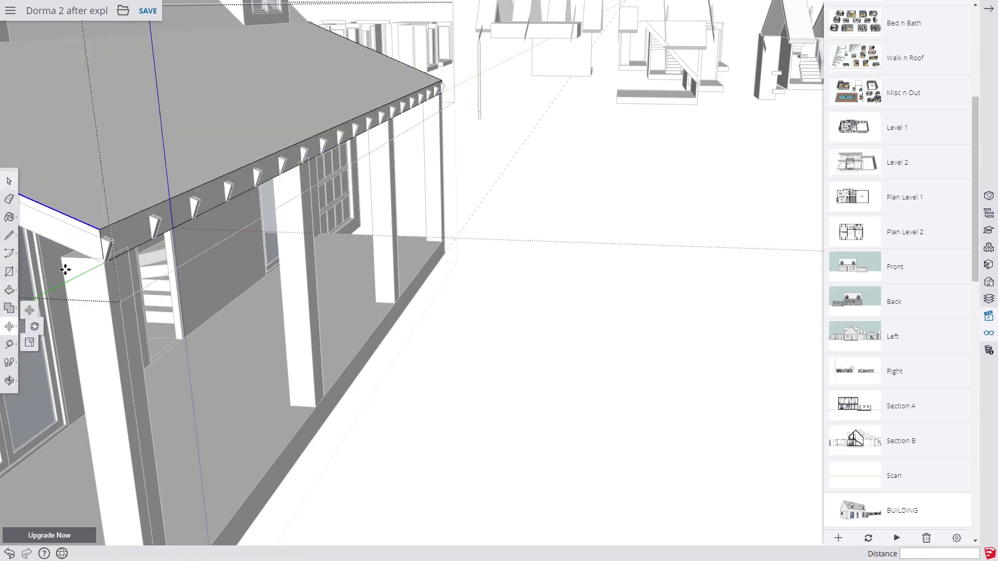
pyautogui.click(99, 229)
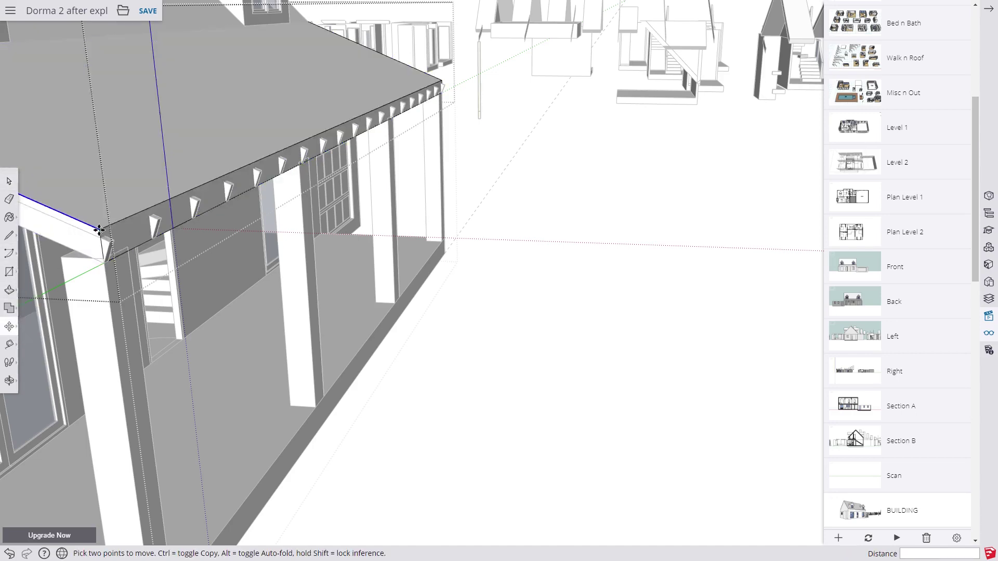
pyautogui.press('ctrl')
pyautogui.click(101, 239)
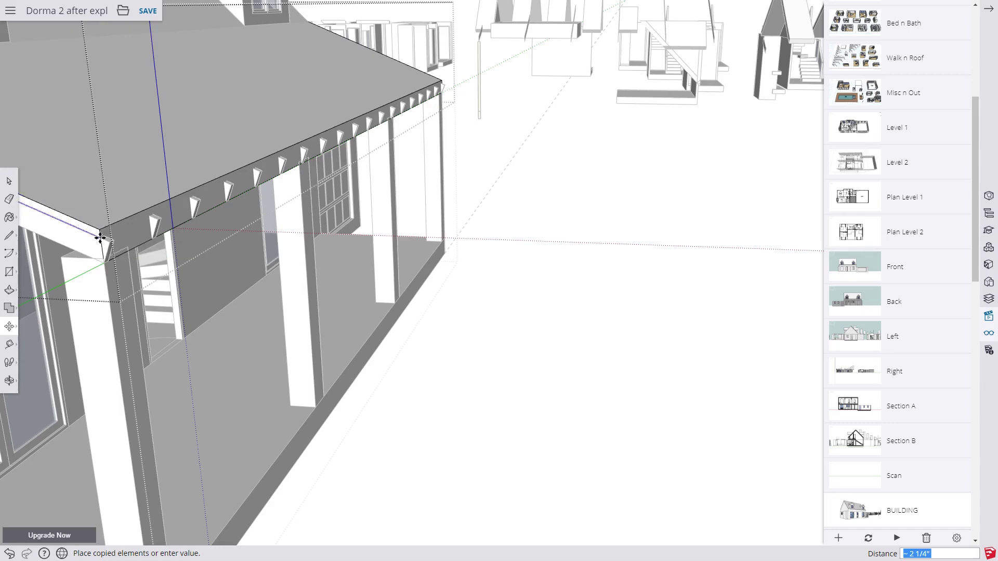
pyautogui.click(19, 291)
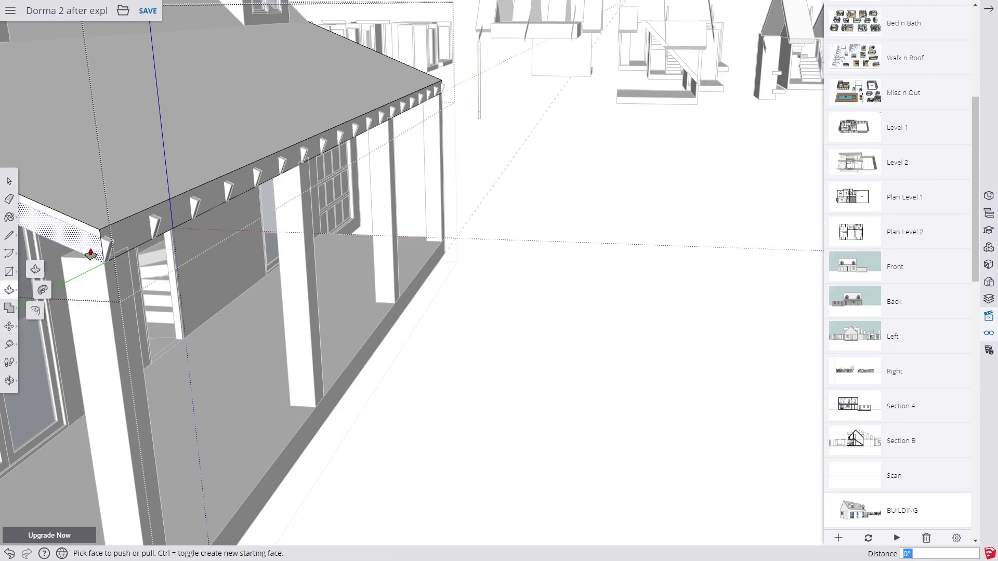
pyautogui.click(101, 249)
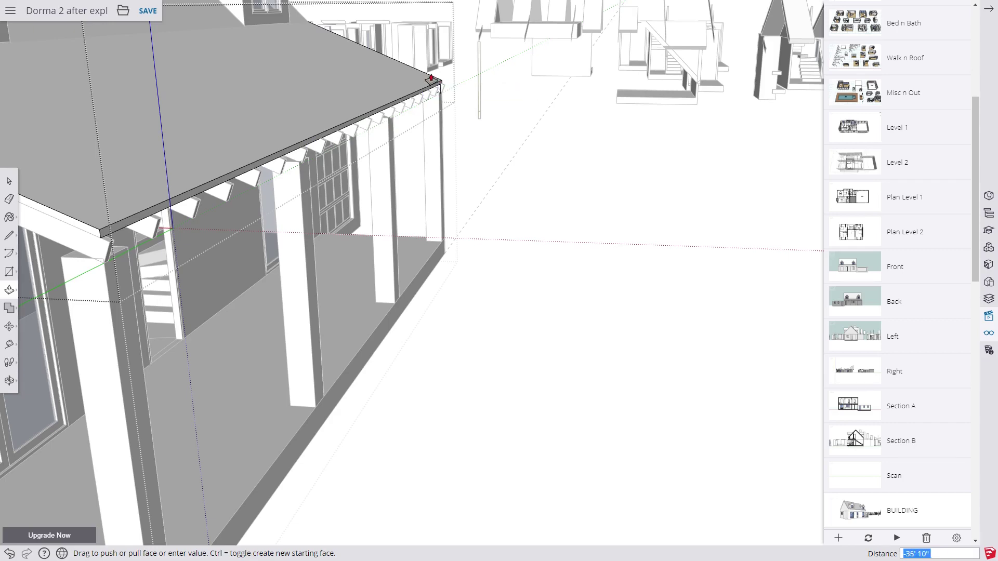
pyautogui.click(431, 78)
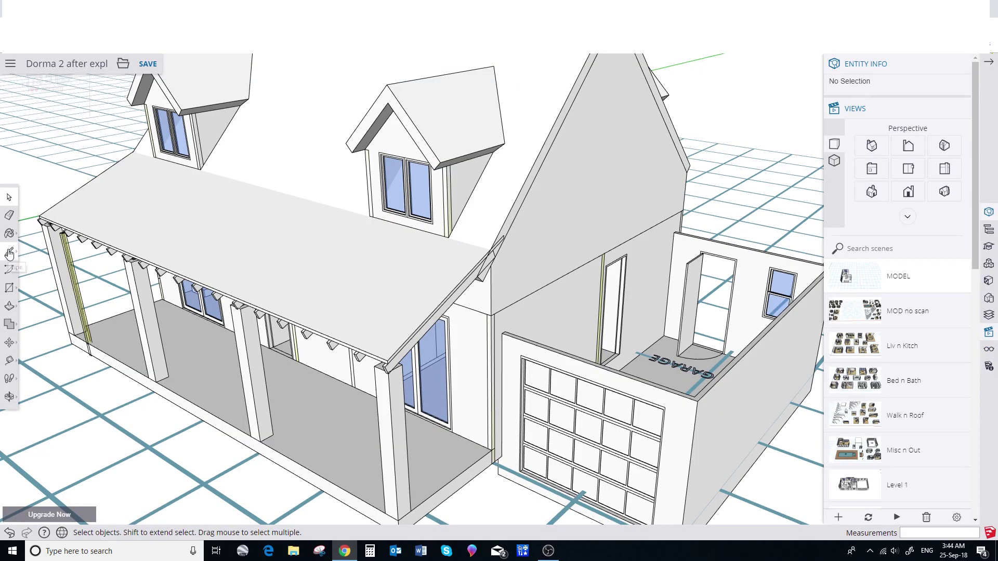
# Draw a triangular face from the garage wall corner to the house wall and back
pyautogui.click(9, 253)
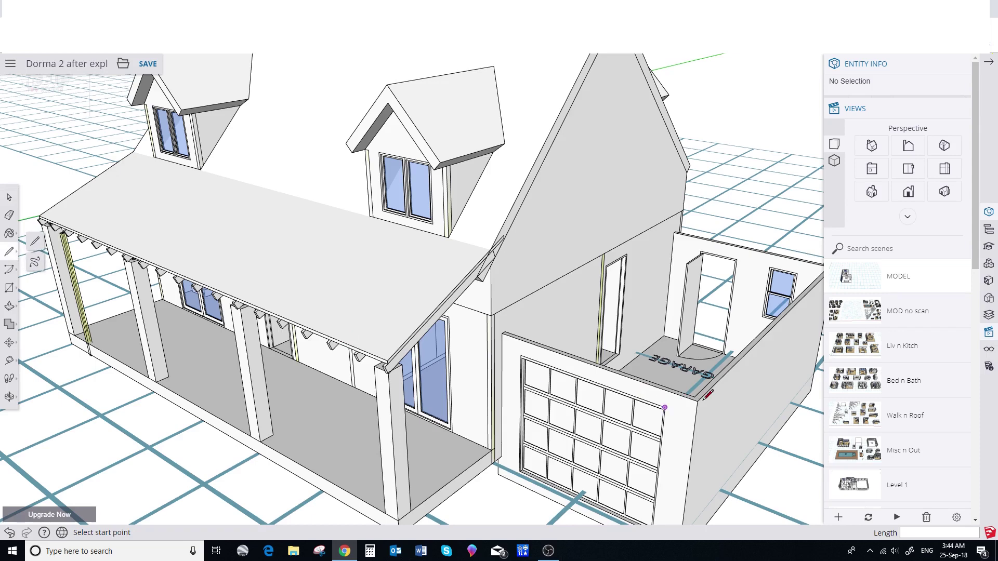
pyautogui.click(698, 401)
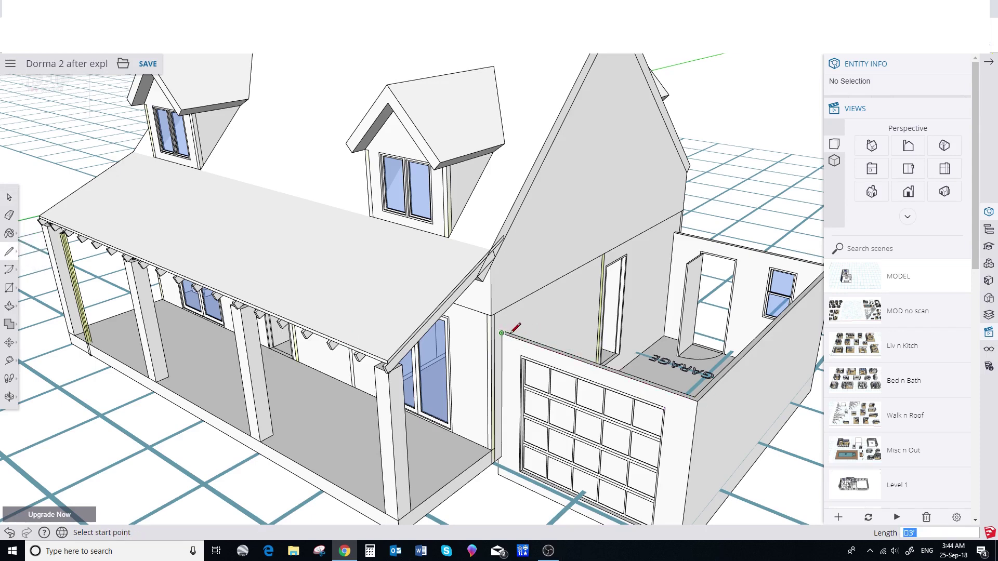
pyautogui.click(502, 333)
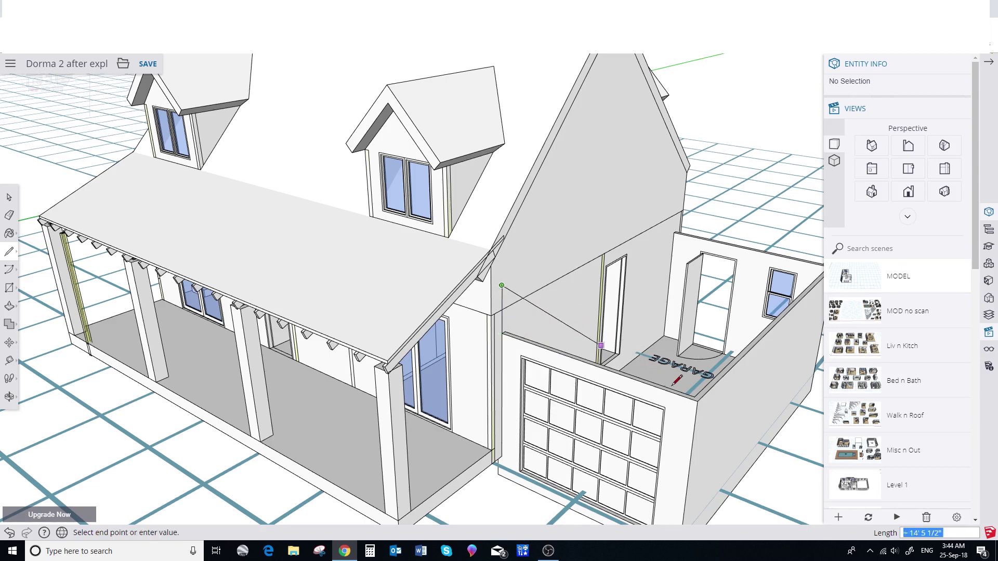
pyautogui.click(698, 401)
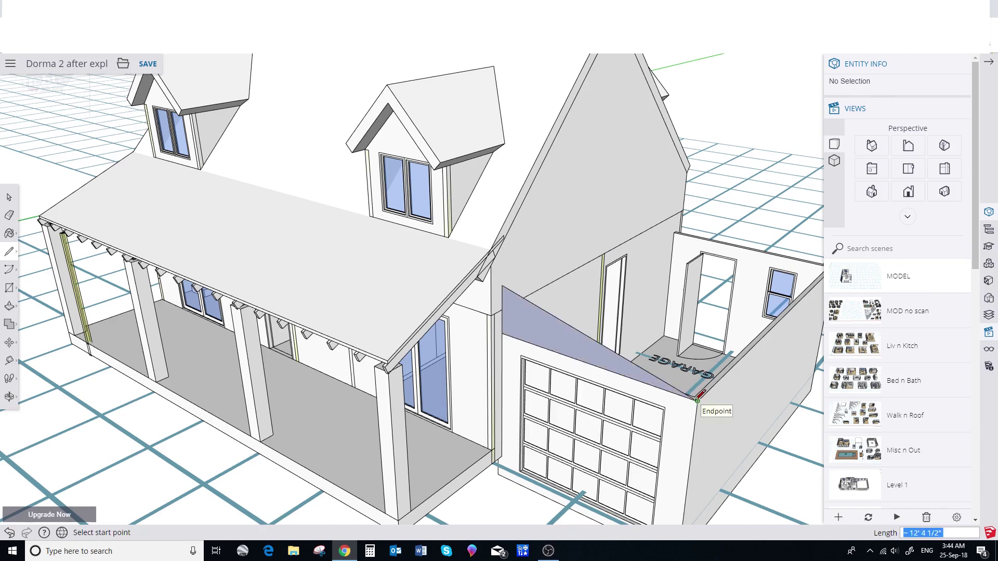
pyautogui.click(10, 198)
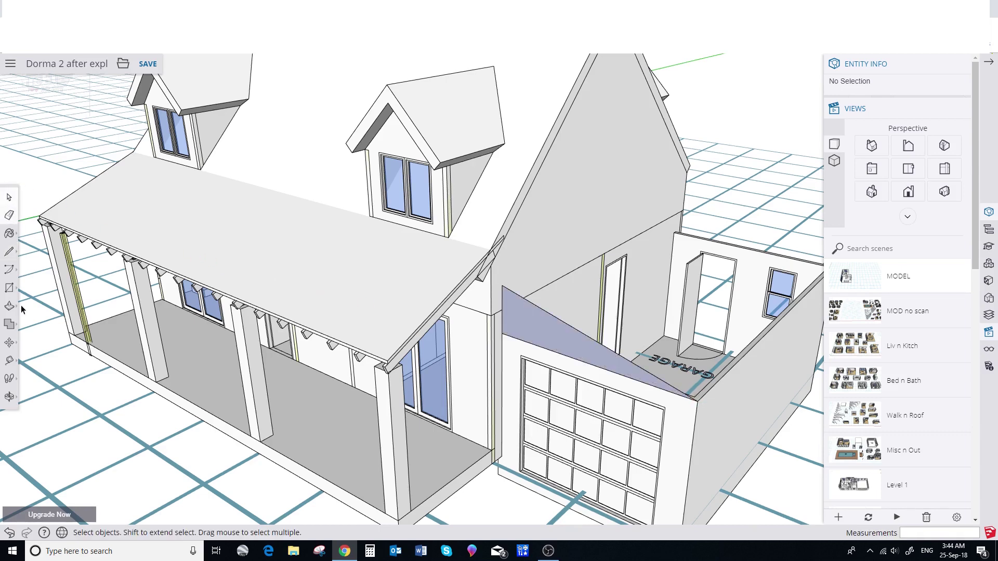
# Thicken the triangular garage panel by 3 1/2"
pyautogui.press('p')
pyautogui.press('o')
pyautogui.moveTo(505, 403); pyautogui.dragTo(338, 338)
pyautogui.press('p')
pyautogui.click(381, 326)
pyautogui.click(381, 337)
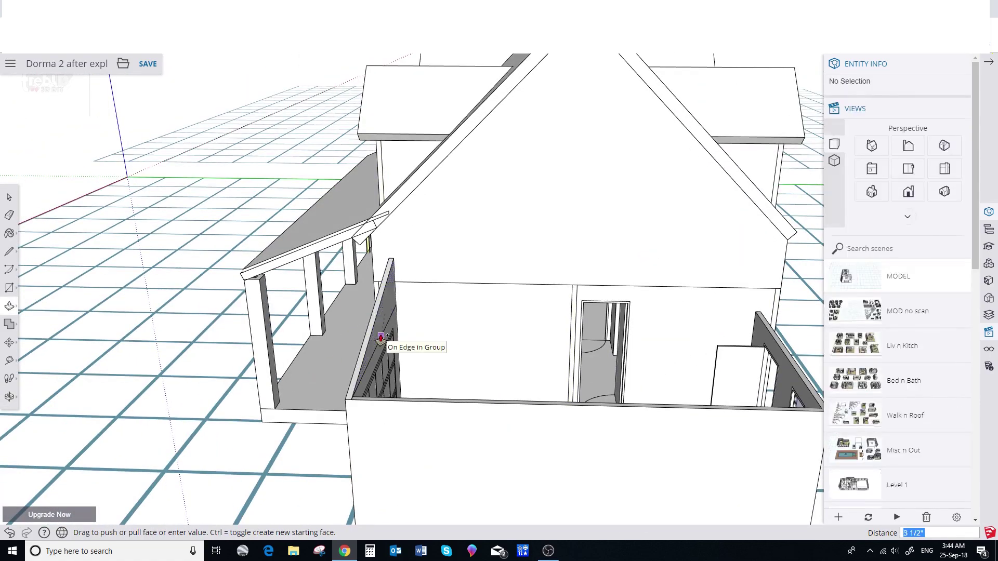
# Make the thickened panel a group and put it on the roof layer
pyautogui.press('space')
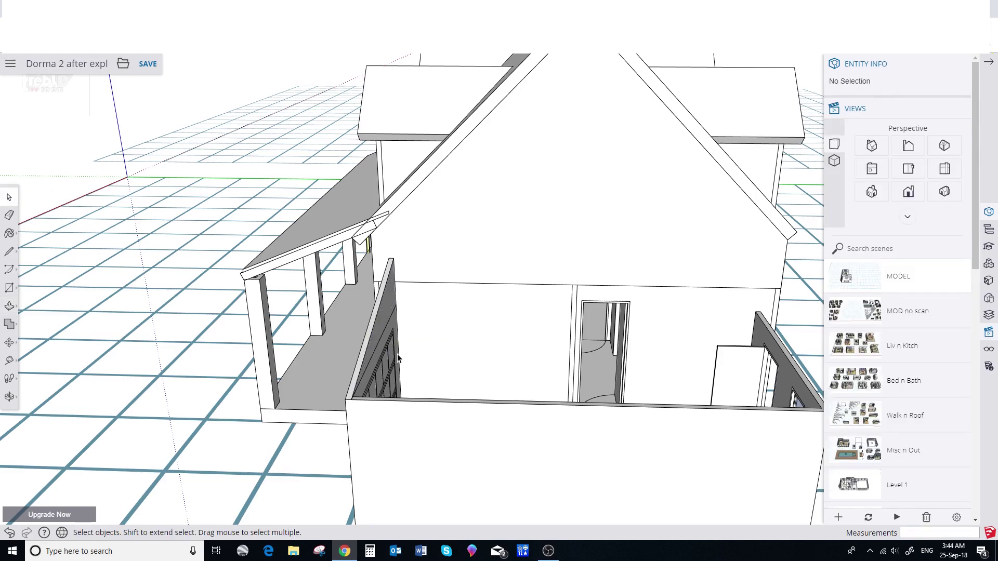
pyautogui.tripleClick(379, 326)
pyautogui.rightClick(379, 326)
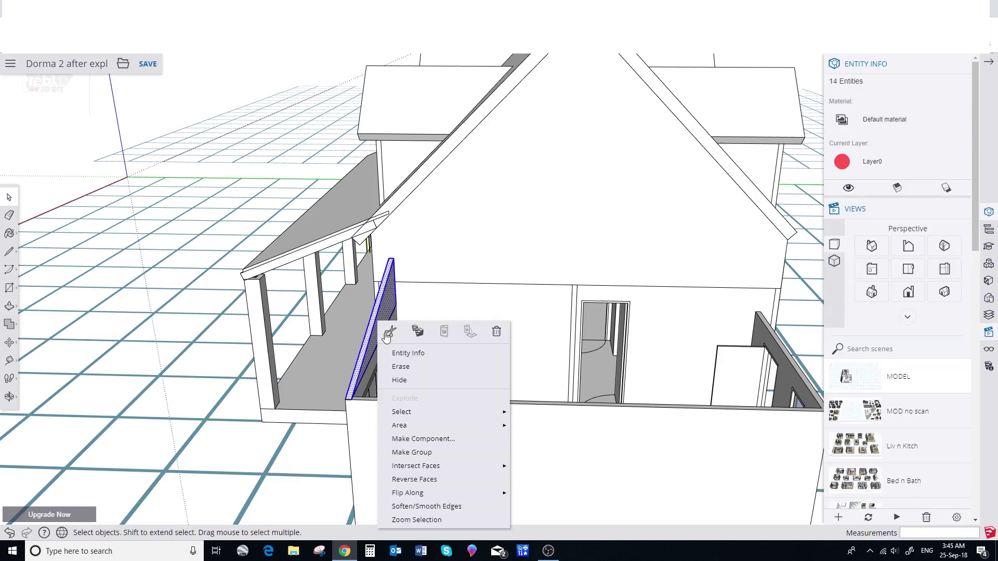
pyautogui.click(412, 453)
pyautogui.click(842, 224)
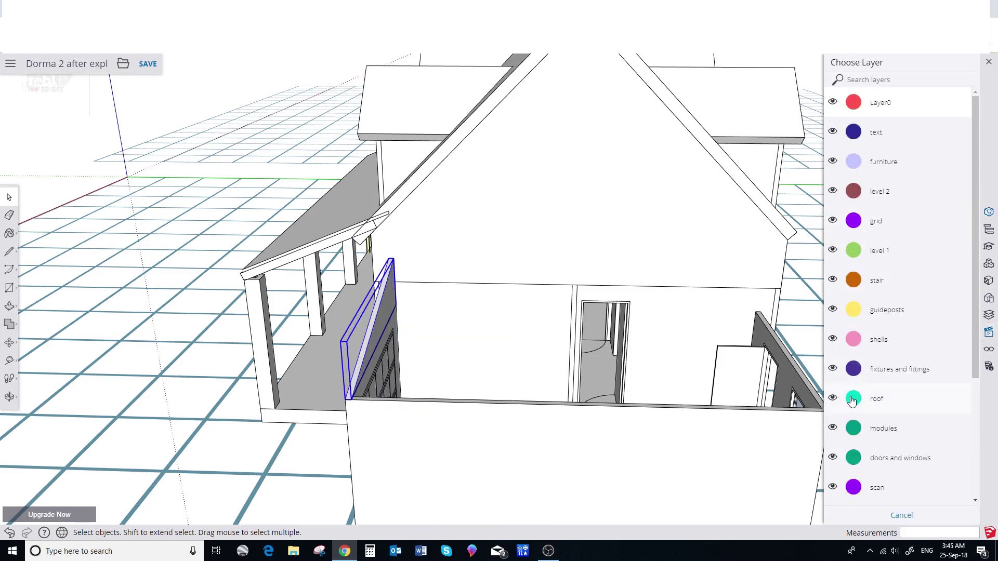
pyautogui.click(852, 400)
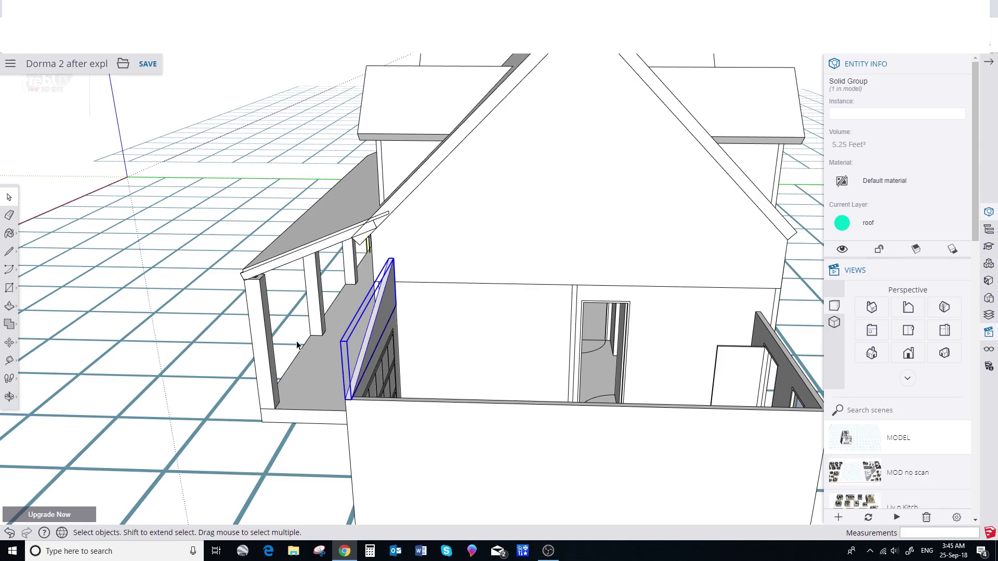
# Copy the panel group 22' onto the opposite garage wall
pyautogui.scroll(-2, 297, 345)
pyautogui.click(12, 345)
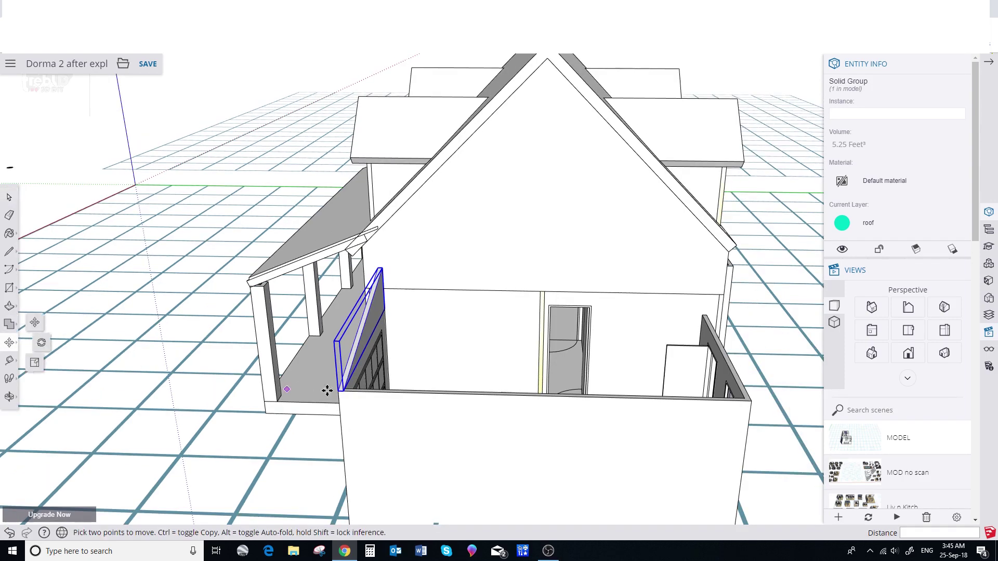
pyautogui.moveTo(63, 348); pyautogui.dragTo(285, 344, button='middle')
pyautogui.click(284, 345)
pyautogui.press('ctrl')
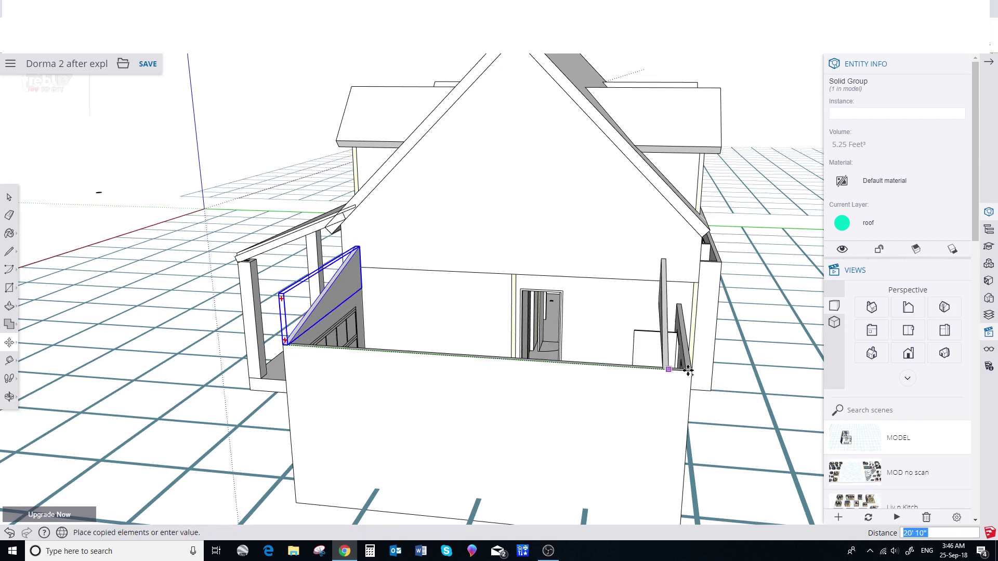
pyautogui.click(690, 371)
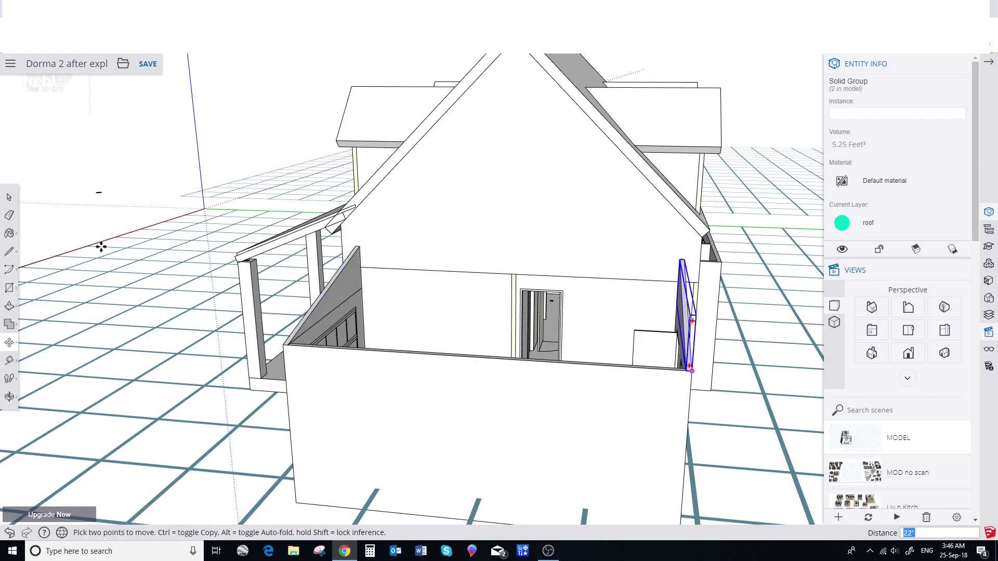
pyautogui.click(9, 198)
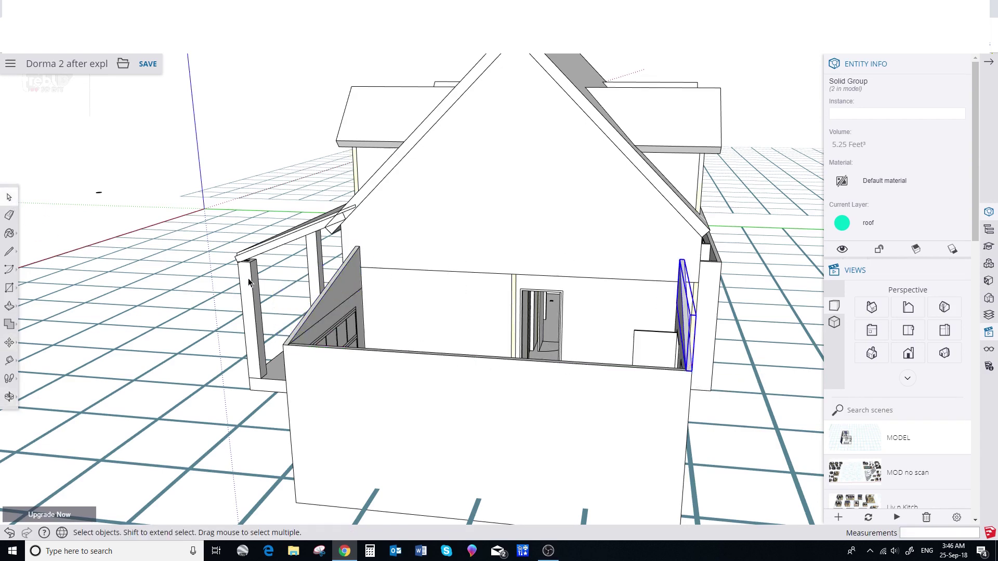
pyautogui.moveTo(181, 283); pyautogui.dragTo(276, 300, button='middle')
# Copy the porch pergola beam and rotate the copy onto the gable slope
pyautogui.click(303, 260)
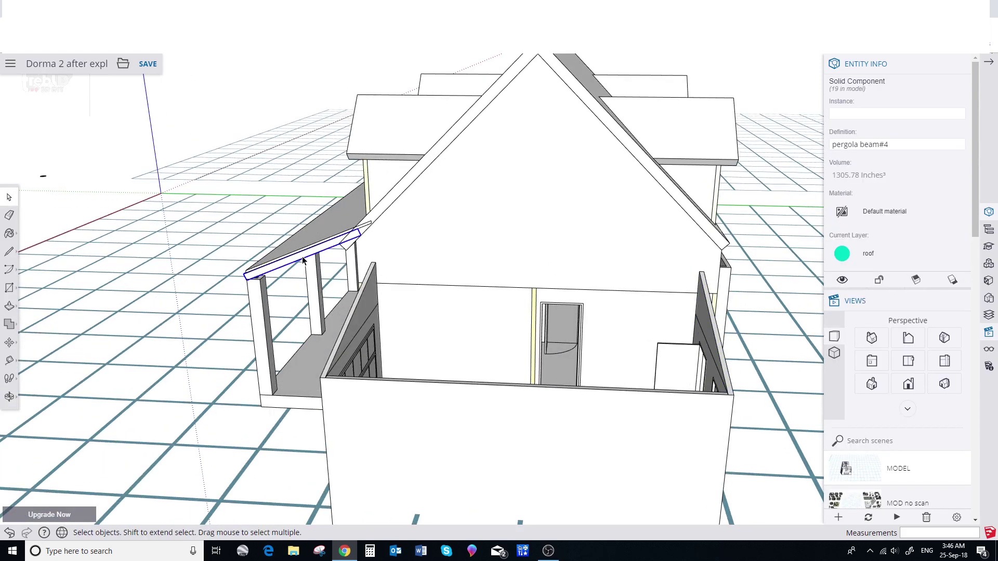
pyautogui.click(17, 344)
pyautogui.press('ctrl')
pyautogui.click(360, 233)
pyautogui.click(374, 260)
pyautogui.scroll(5, 374, 260)
pyautogui.press('q')
pyautogui.click(383, 276)
pyautogui.click(376, 296)
pyautogui.moveTo(487, 294); pyautogui.dragTo(634, 430, button='middle')
pyautogui.click(635, 430)
pyautogui.press('space')
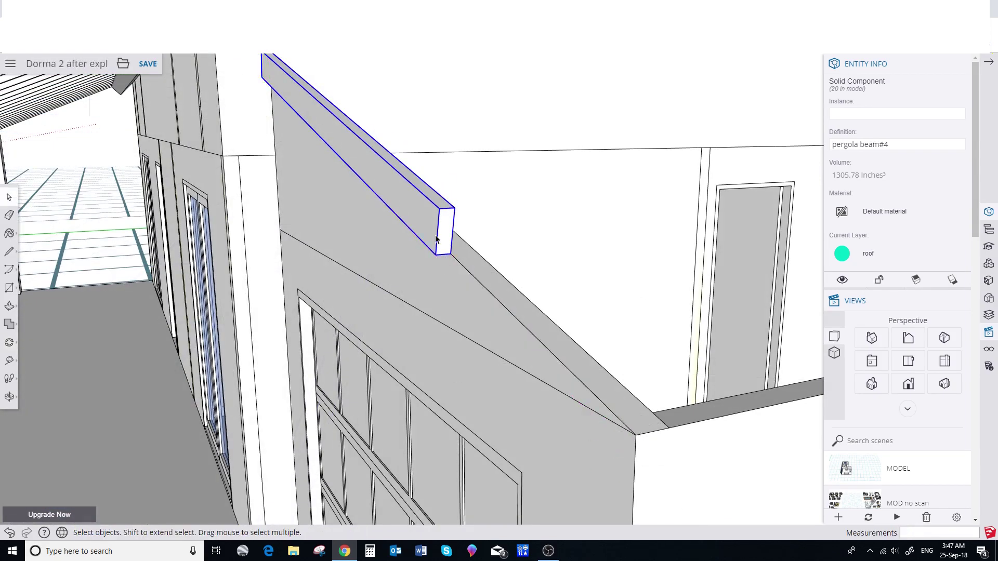
# Shift the beam copy 2" onto the wall
pyautogui.click(32, 333)
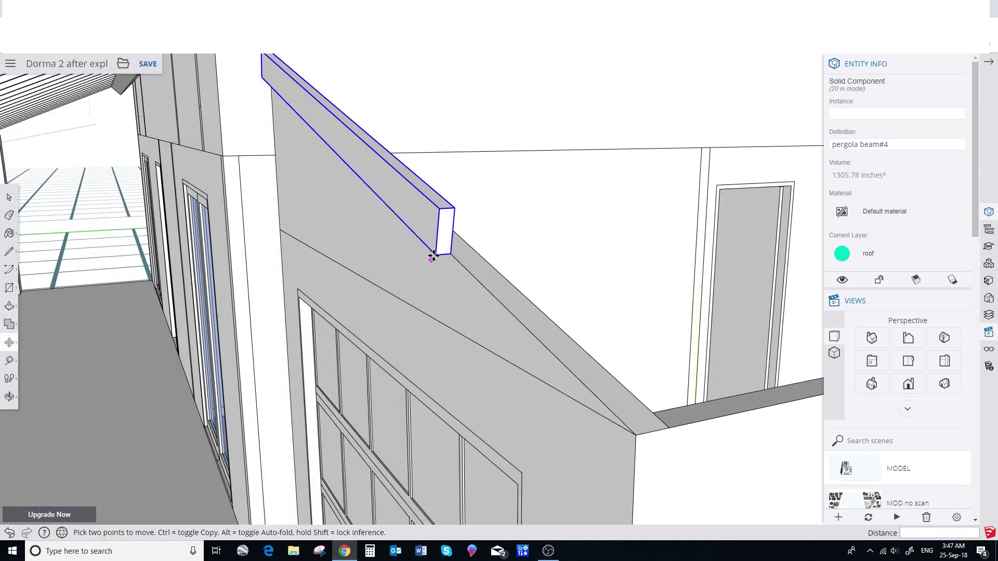
pyautogui.click(451, 251)
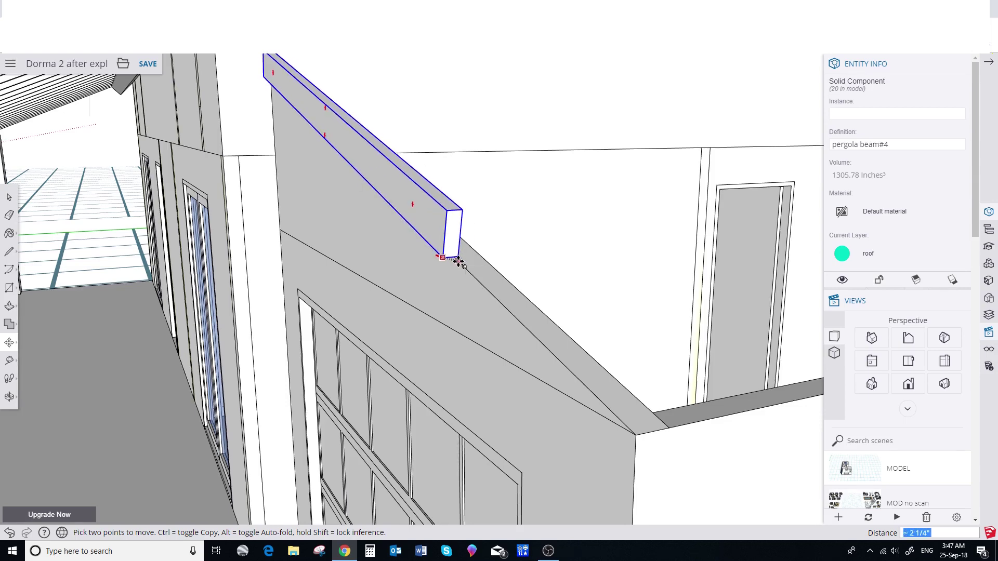
pyautogui.click(463, 266)
pyautogui.press('space')
# Make the beam copy unique and pull its end face to lengthen it
pyautogui.rightClick(455, 225)
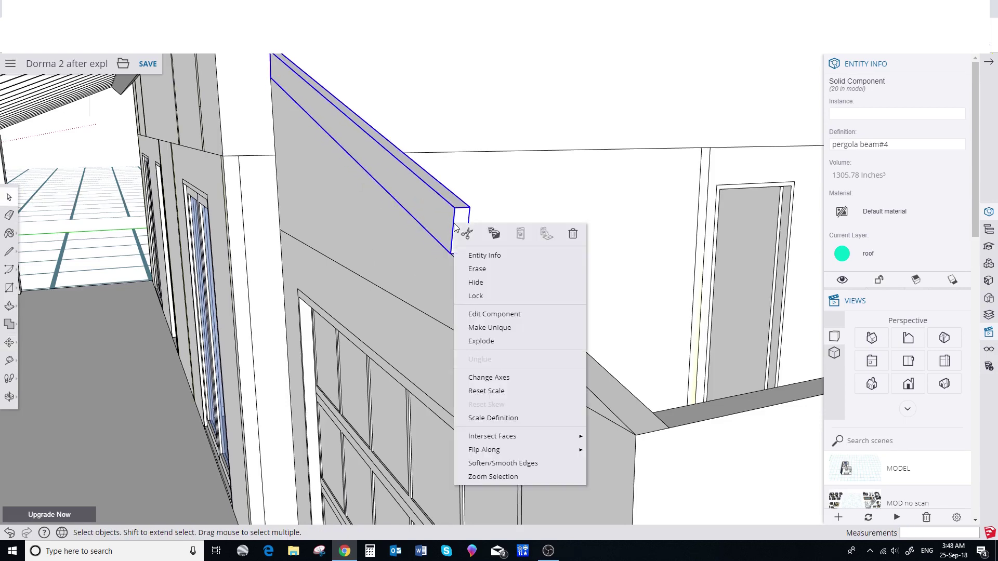
pyautogui.click(479, 328)
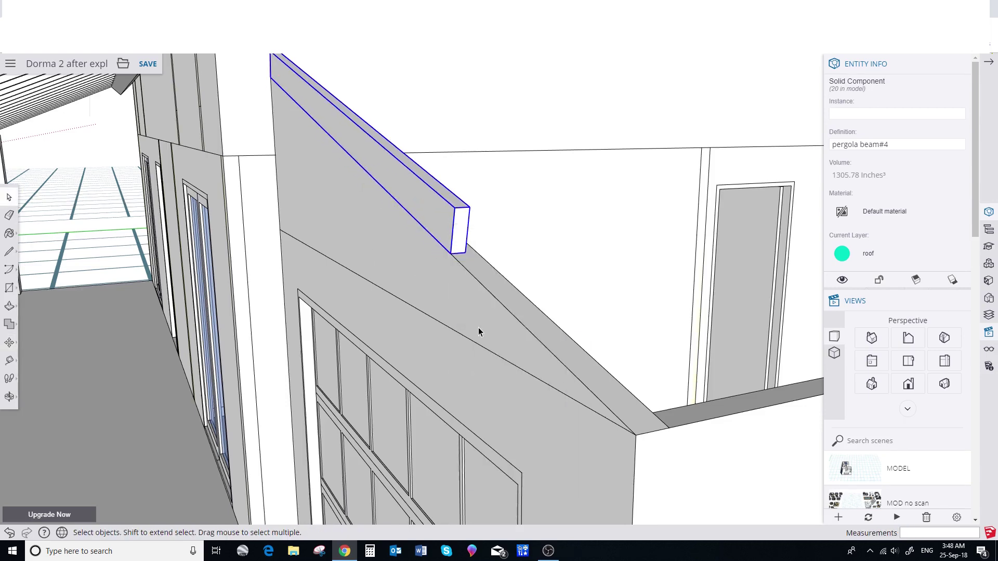
pyautogui.doubleClick(441, 215)
pyautogui.hotkey('ctrl', 'a')
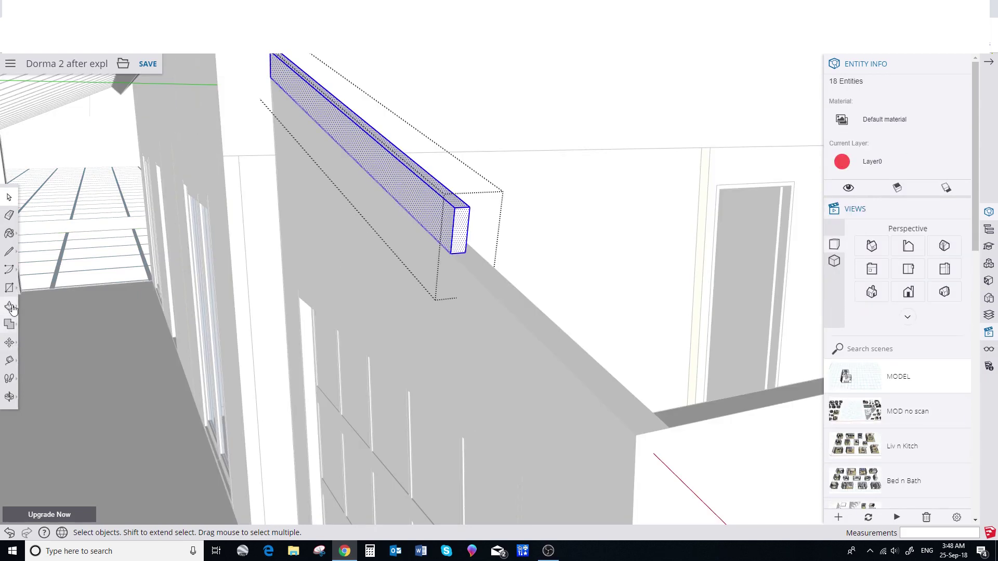
pyautogui.click(9, 307)
pyautogui.moveTo(454, 247); pyautogui.dragTo(672, 442)
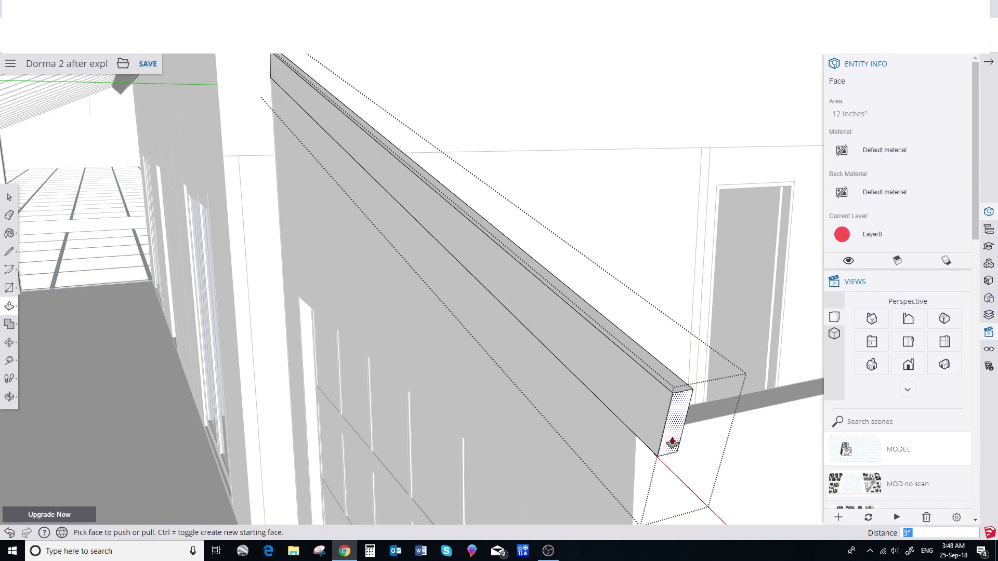
pyautogui.scroll(-6, 435, 286)
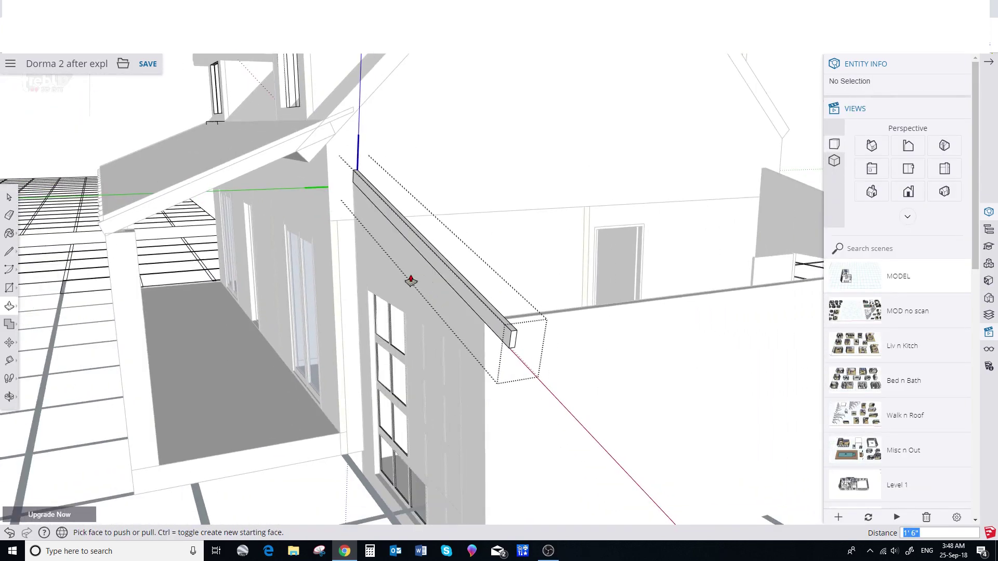
# Copy the lengthened beam onto the right gable slope
pyautogui.press('space')
pyautogui.moveTo(411, 281); pyautogui.dragTo(219, 257, button='middle')
pyautogui.click(214, 254)
pyautogui.click(10, 343)
pyautogui.click(260, 171)
pyautogui.press('ctrl')
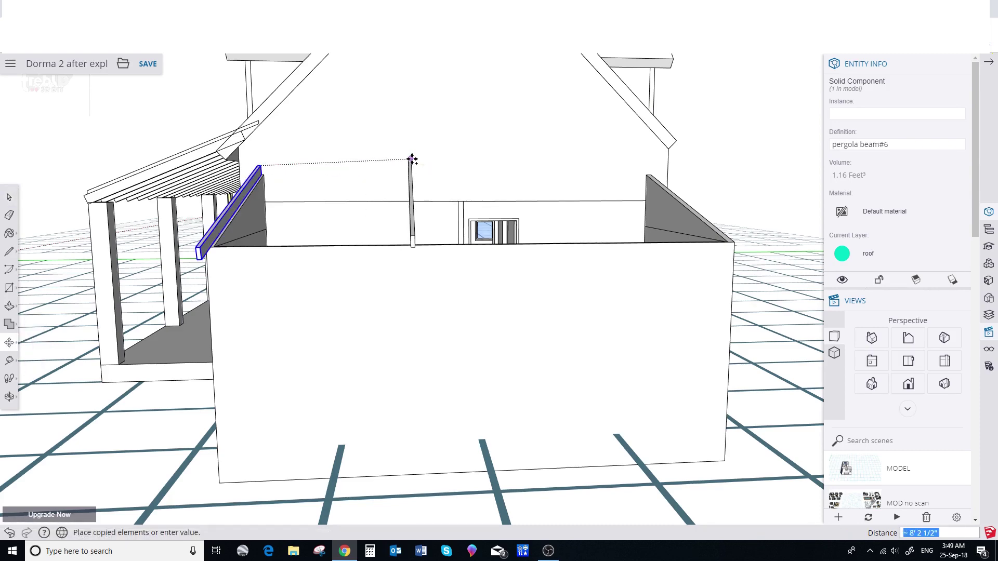
pyautogui.click(729, 245)
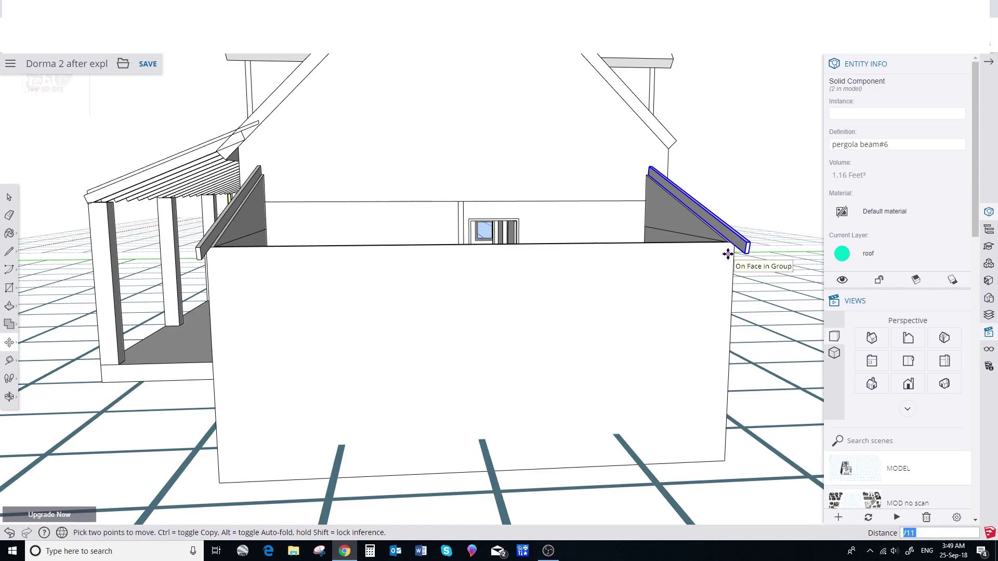
# Copy the leftmost beam twice more, placing one along the ridge line
pyautogui.press('space')
pyautogui.moveTo(312, 257); pyautogui.dragTo(271, 254, button='middle')
pyautogui.click(270, 254)
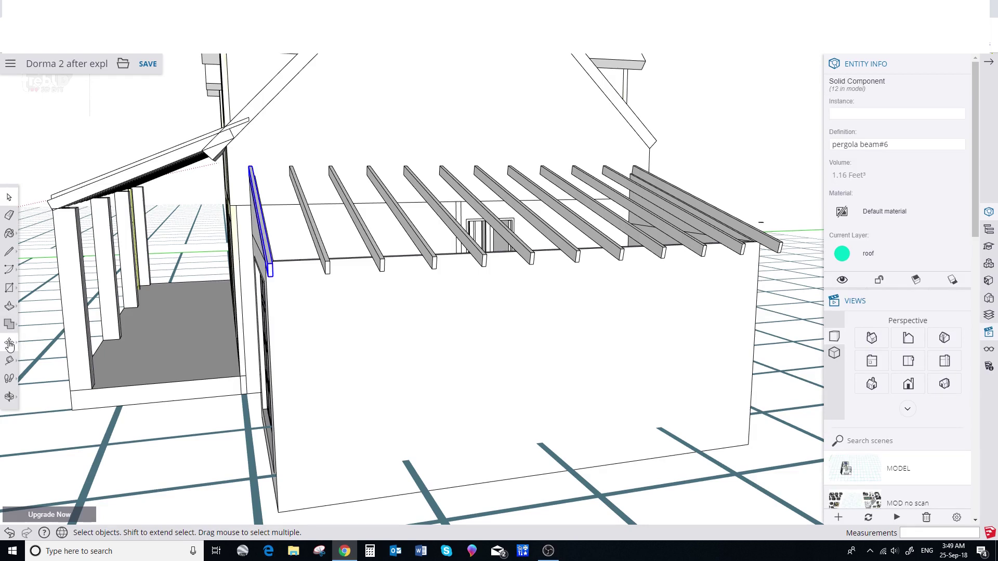
pyautogui.click(9, 344)
pyautogui.click(249, 165)
pyautogui.press('ctrl')
pyautogui.moveTo(240, 167); pyautogui.dragTo(234, 149, button='middle')
pyautogui.click(235, 149)
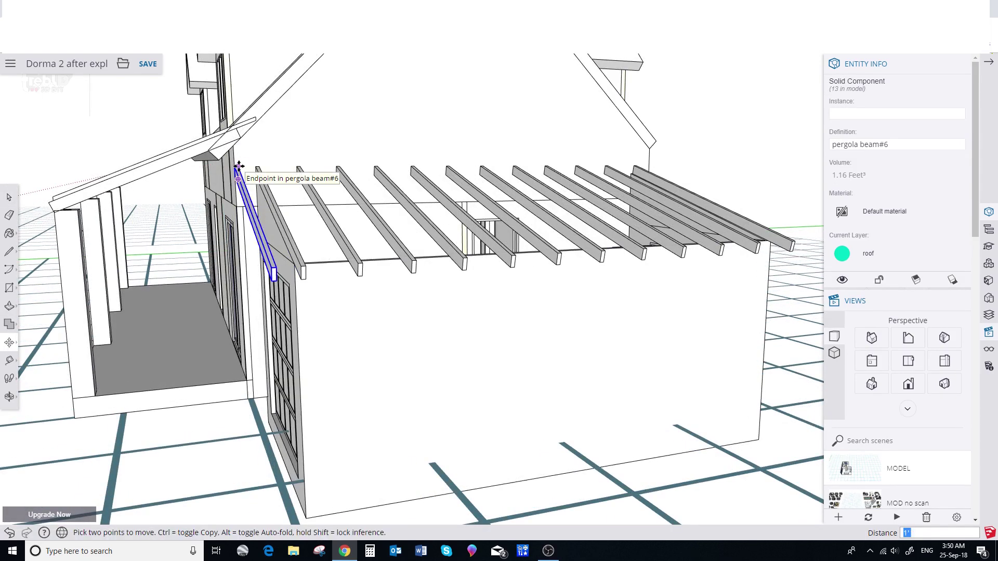
pyautogui.click(236, 166)
pyautogui.press('ctrl')
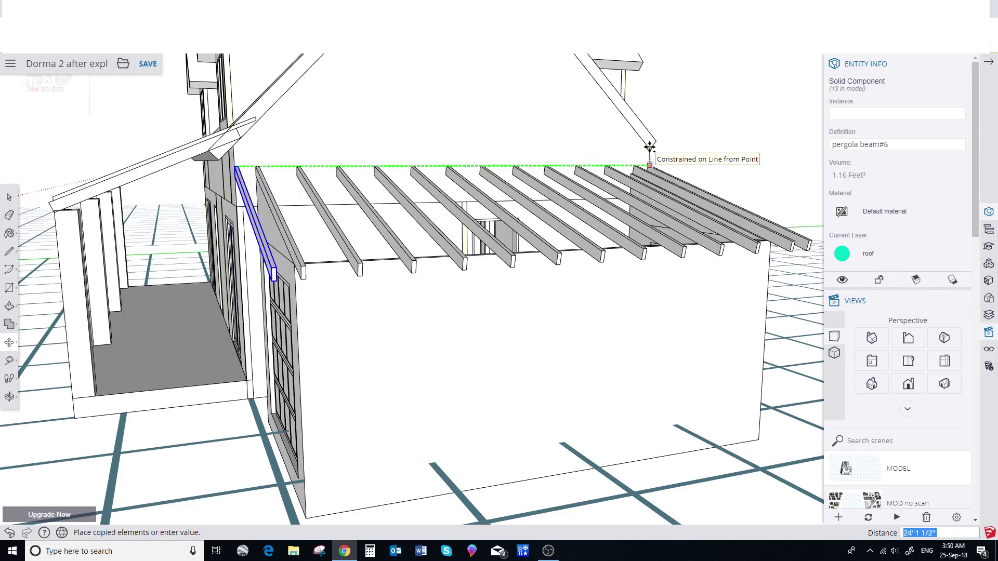
pyautogui.click(650, 151)
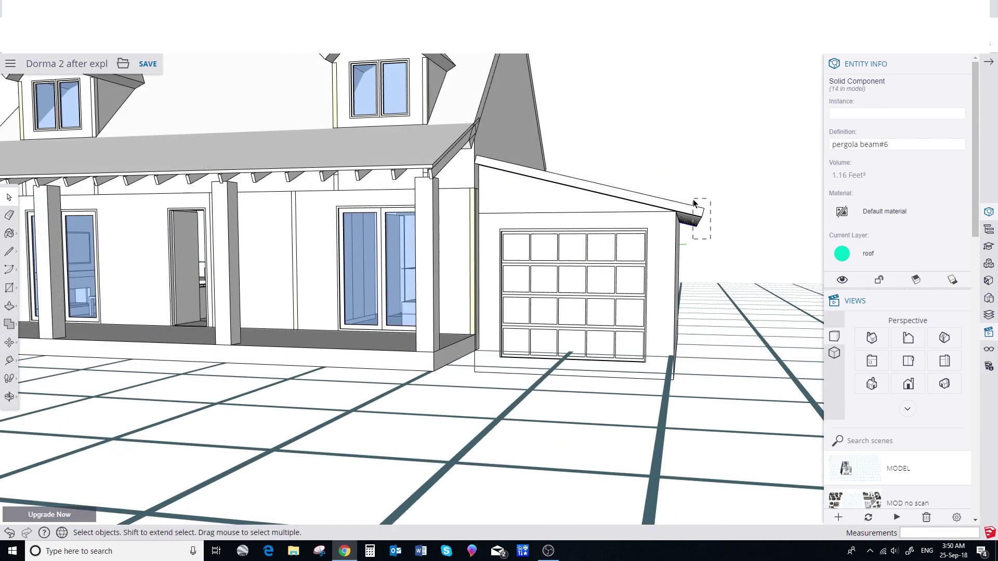
# Group the selected rafter pieces together
pyautogui.rightClick(694, 211)
pyautogui.click(733, 358)
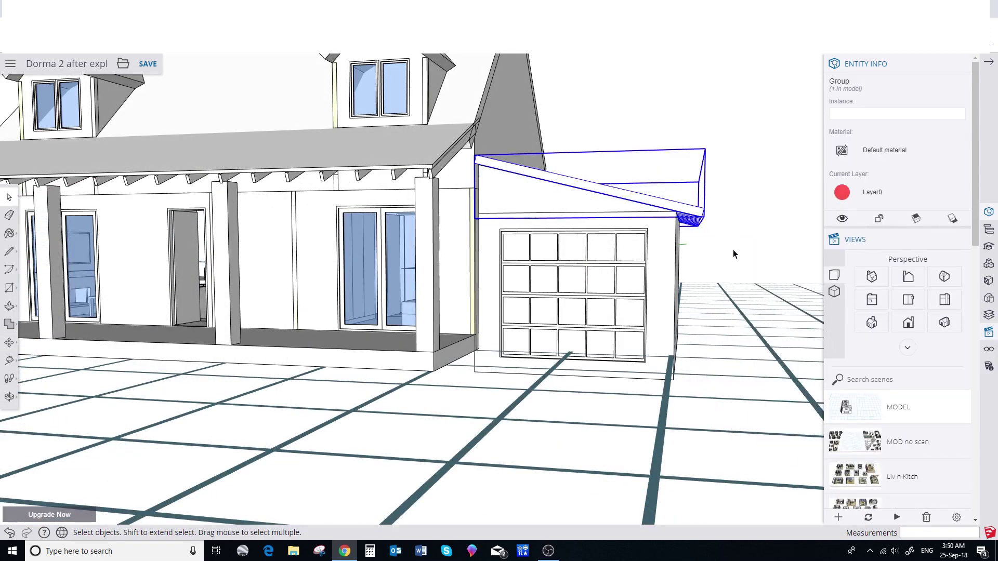
pyautogui.moveTo(651, 211); pyautogui.dragTo(645, 222, button='middle')
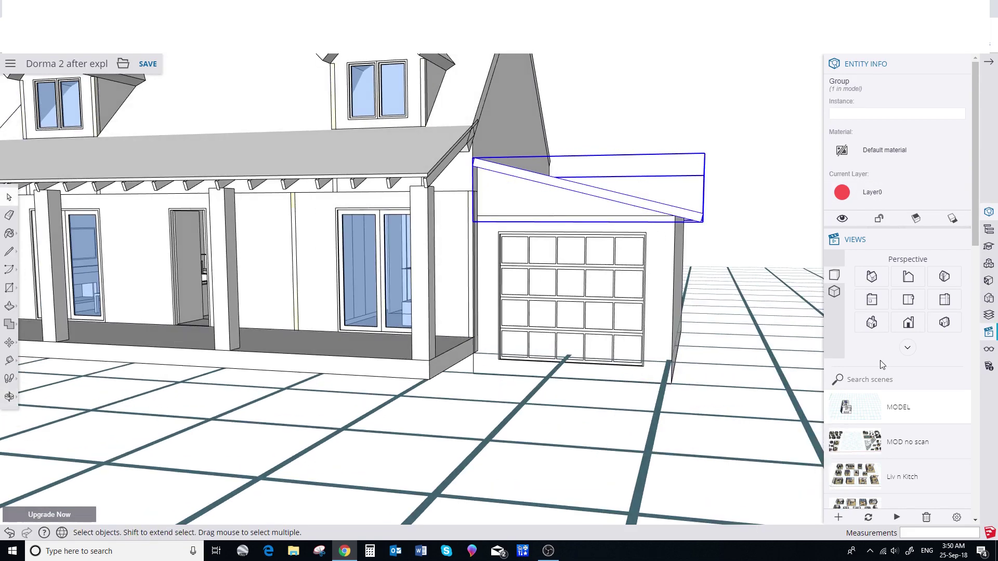
pyautogui.scroll(-2, 882, 365)
# In the Walk n Roof scene, copy the flat box block to the roof edge
pyautogui.click(848, 442)
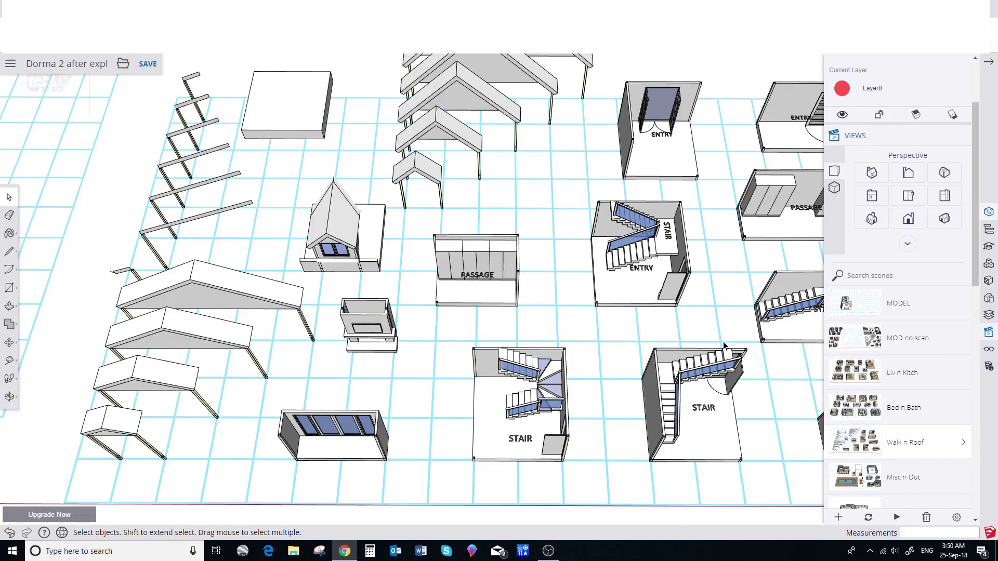
pyautogui.click(316, 136)
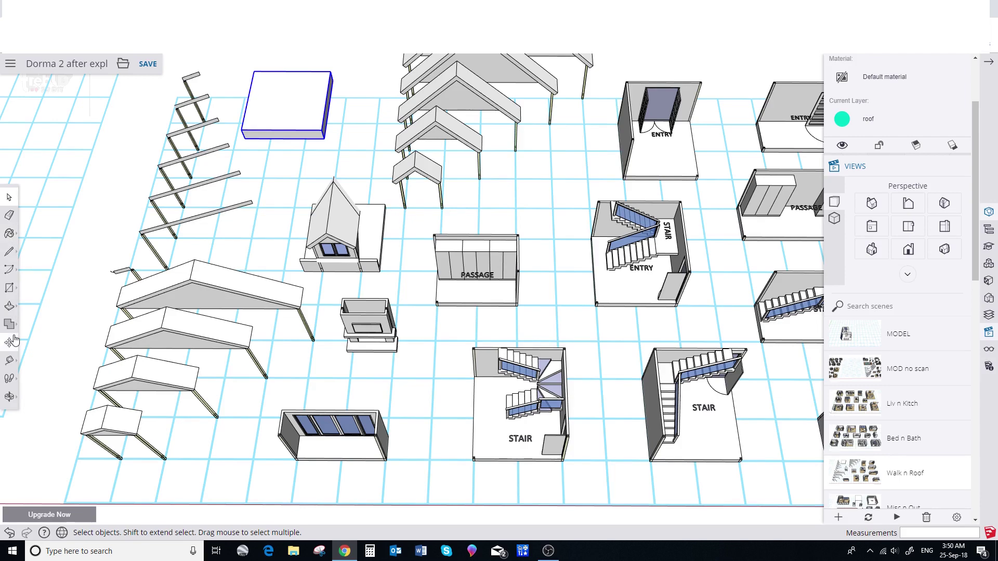
pyautogui.click(12, 340)
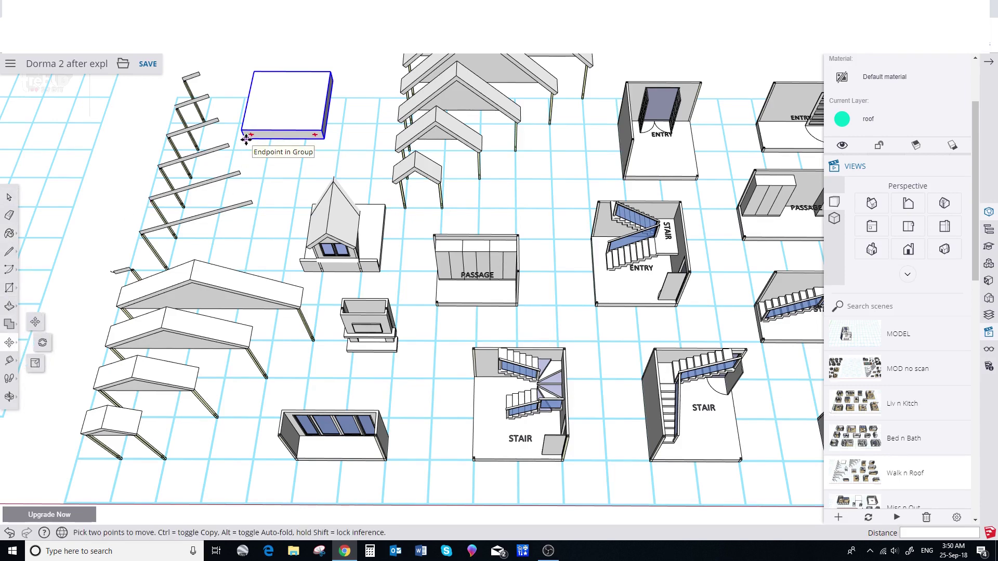
pyautogui.click(246, 138)
pyautogui.press('ctrl')
pyautogui.click(852, 334)
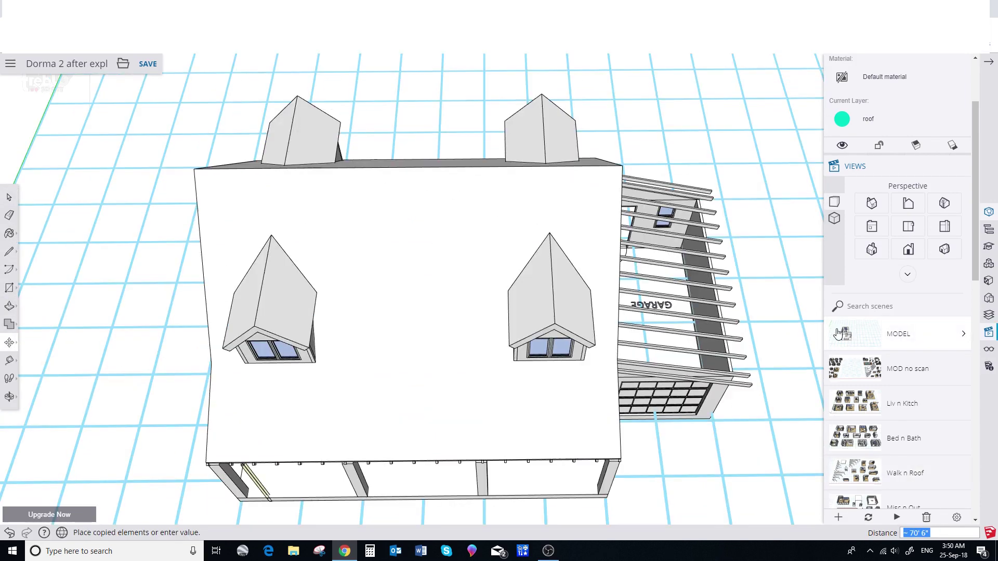
pyautogui.moveTo(692, 259); pyautogui.dragTo(603, 384, button='middle')
pyautogui.scroll(6, 592, 380)
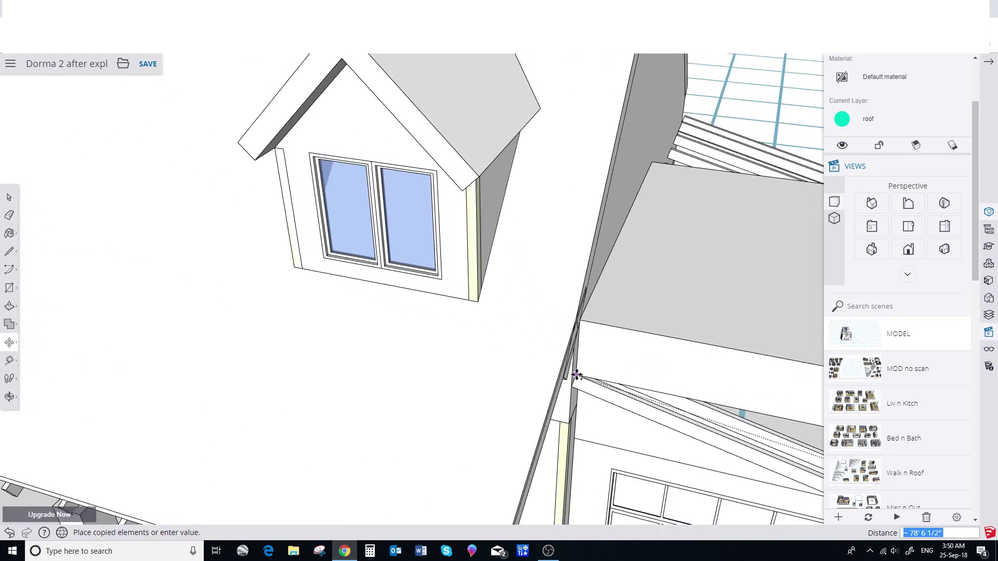
pyautogui.click(578, 376)
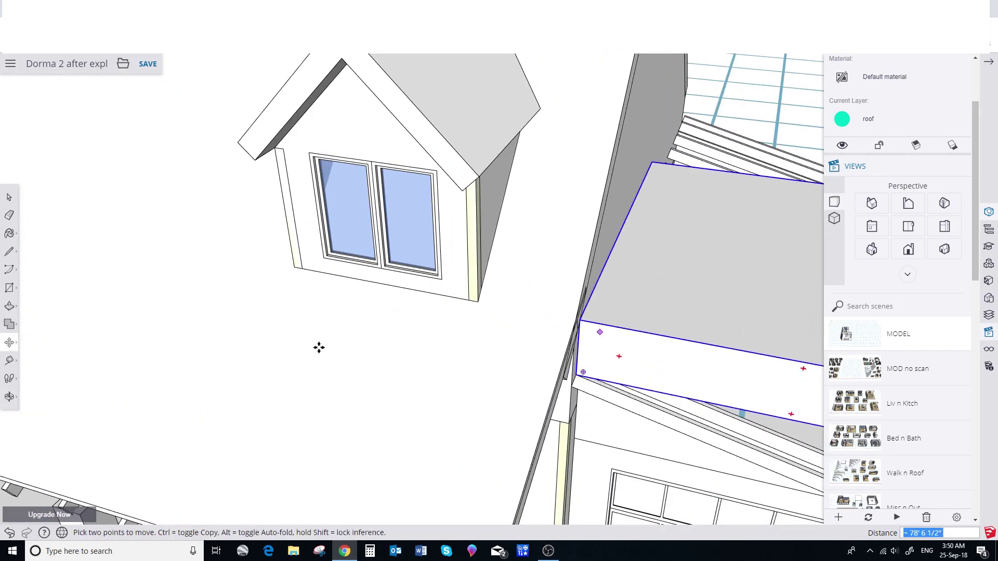
# Rotate the box copy about the roof-edge corner to match the roof slope
pyautogui.click(12, 349)
pyautogui.click(39, 343)
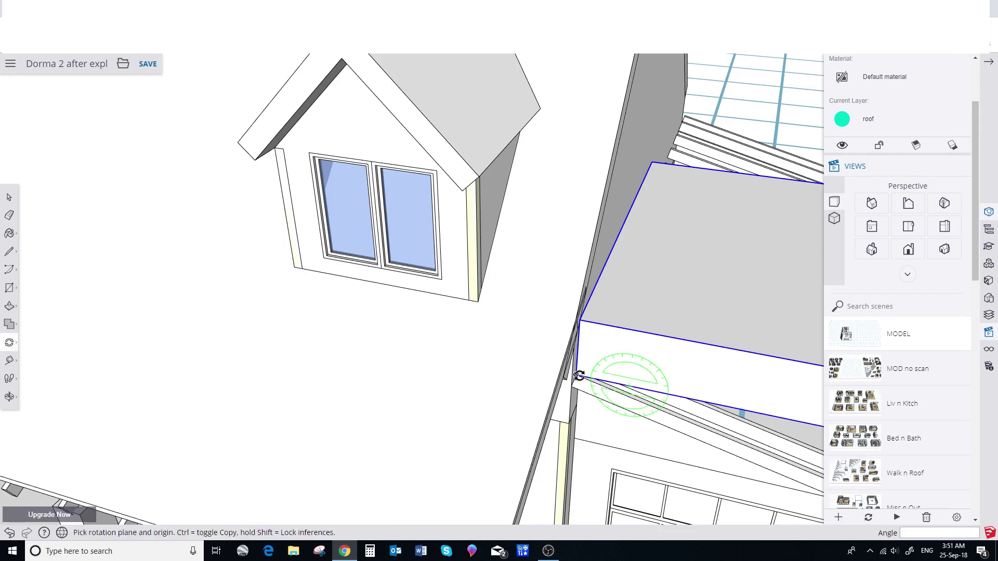
pyautogui.click(578, 376)
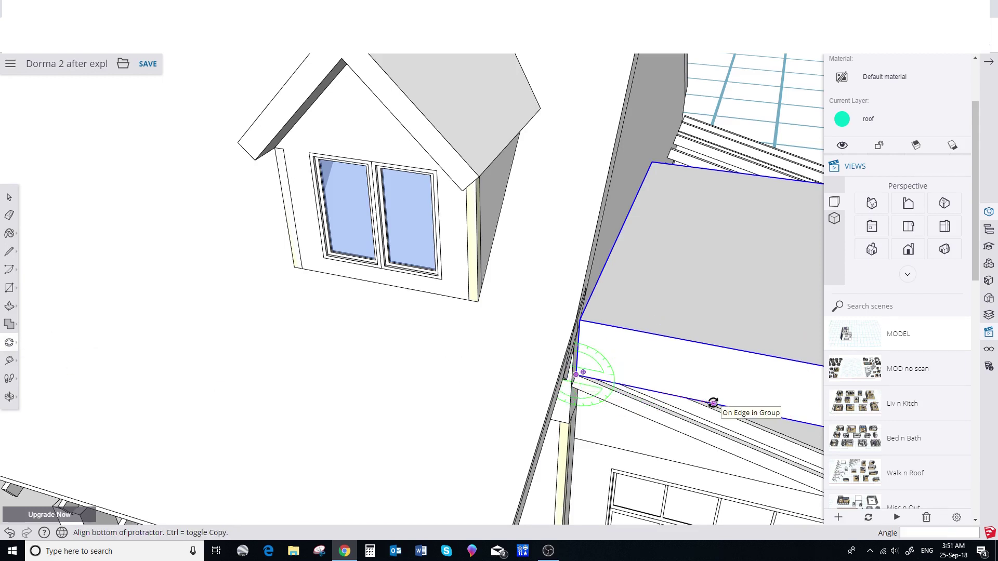
pyautogui.click(713, 403)
pyautogui.click(713, 430)
pyautogui.press('space')
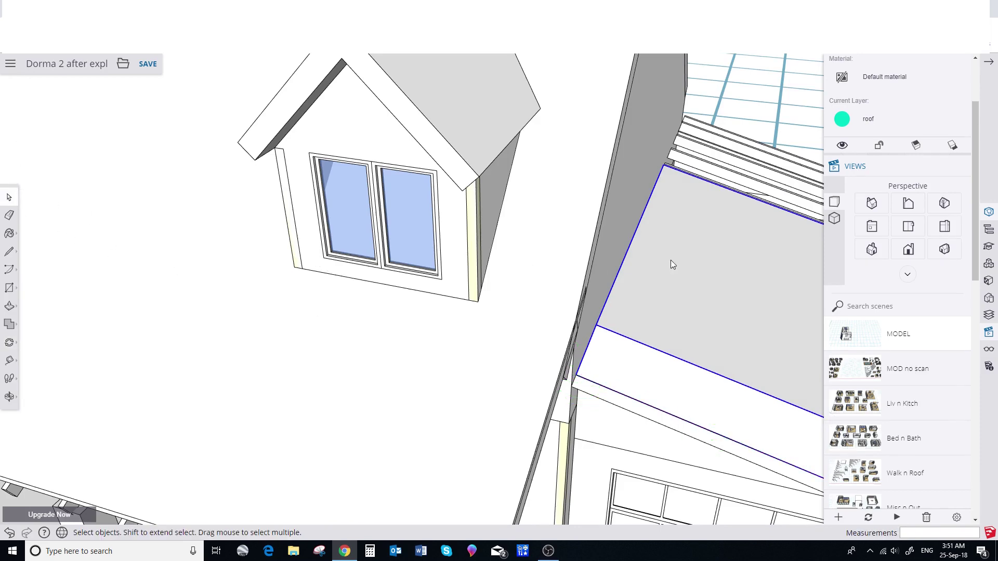
# Push/Pull the panel's top face and the garage roof face into a thick slab
pyautogui.click(672, 264)
pyautogui.click(9, 305)
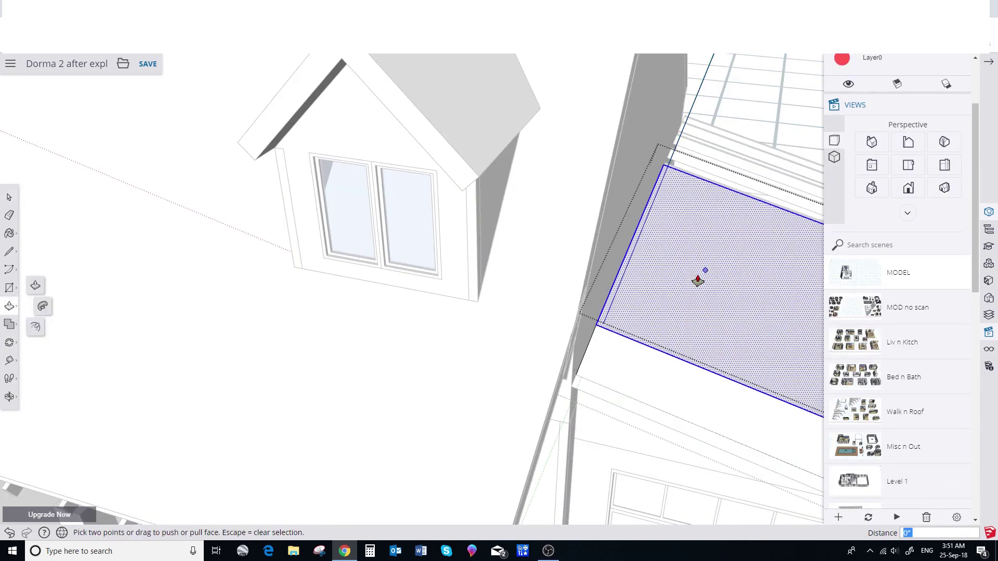
pyautogui.click(700, 270)
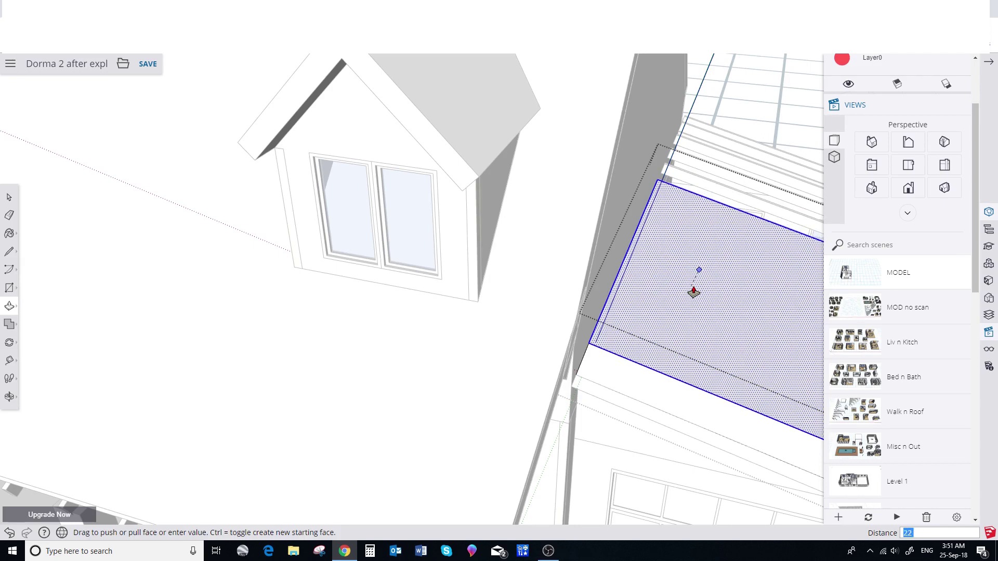
pyautogui.click(683, 334)
pyautogui.scroll(-2, 601, 289)
pyautogui.moveTo(601, 290); pyautogui.dragTo(708, 425, button='middle')
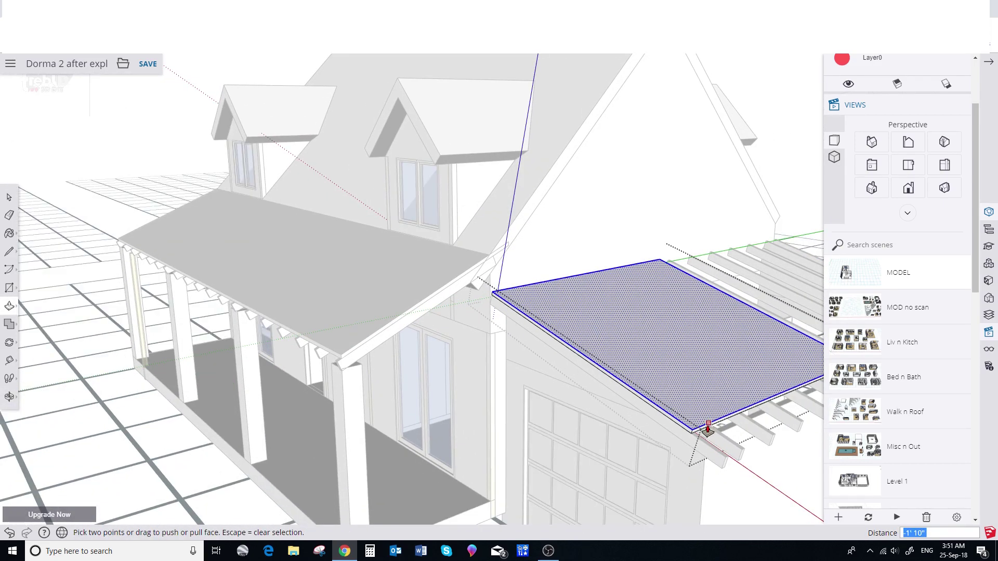
pyautogui.click(706, 428)
pyautogui.click(731, 453)
pyautogui.moveTo(550, 388); pyautogui.dragTo(367, 368, button='middle')
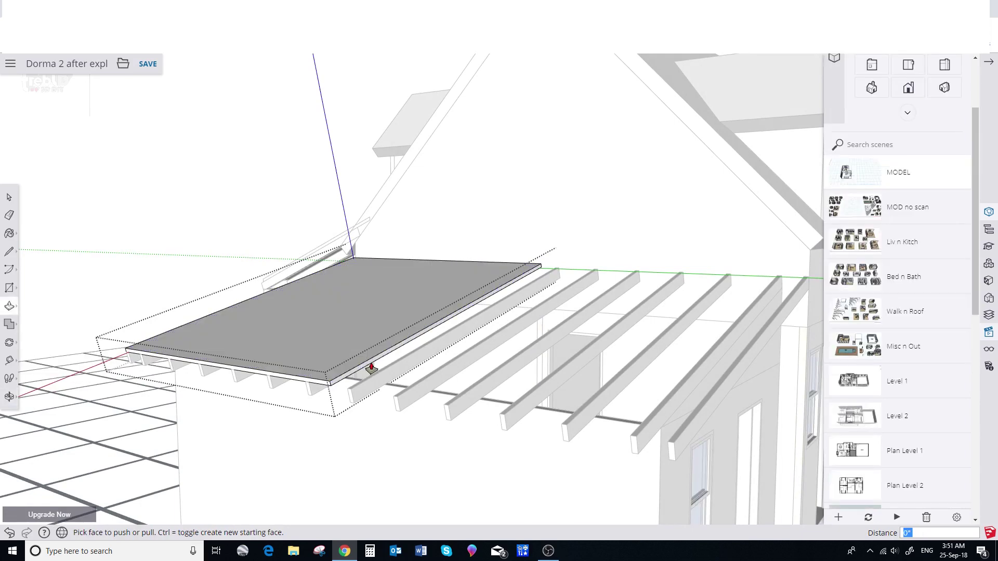
# Extend the garage roof slab to the rafter ends, then show the Roof scene
pyautogui.click(366, 369)
pyautogui.click(675, 442)
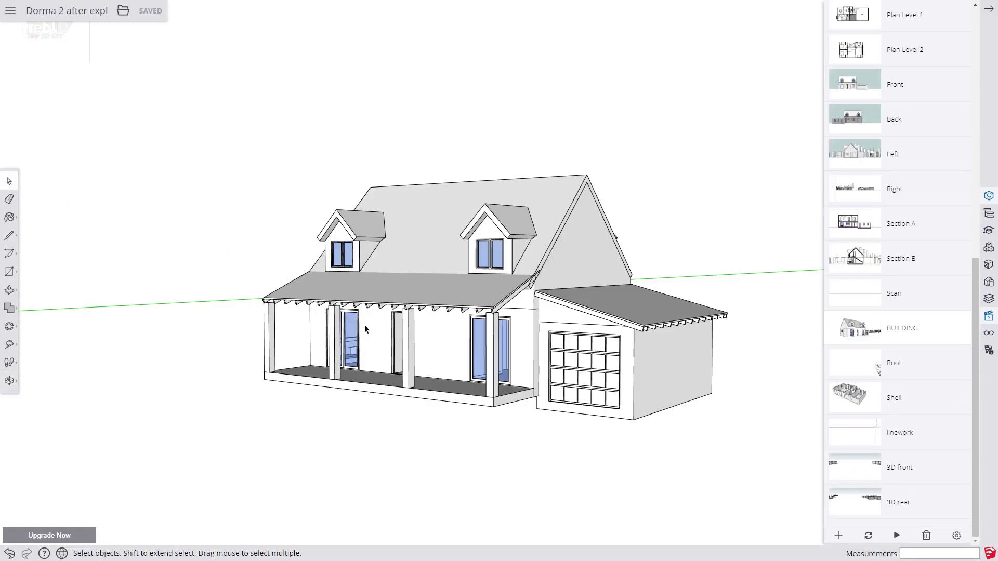
pyautogui.click(876, 367)
pyautogui.moveTo(535, 329); pyautogui.dragTo(422, 141, button='middle')
pyautogui.scroll(4, 537, 270)
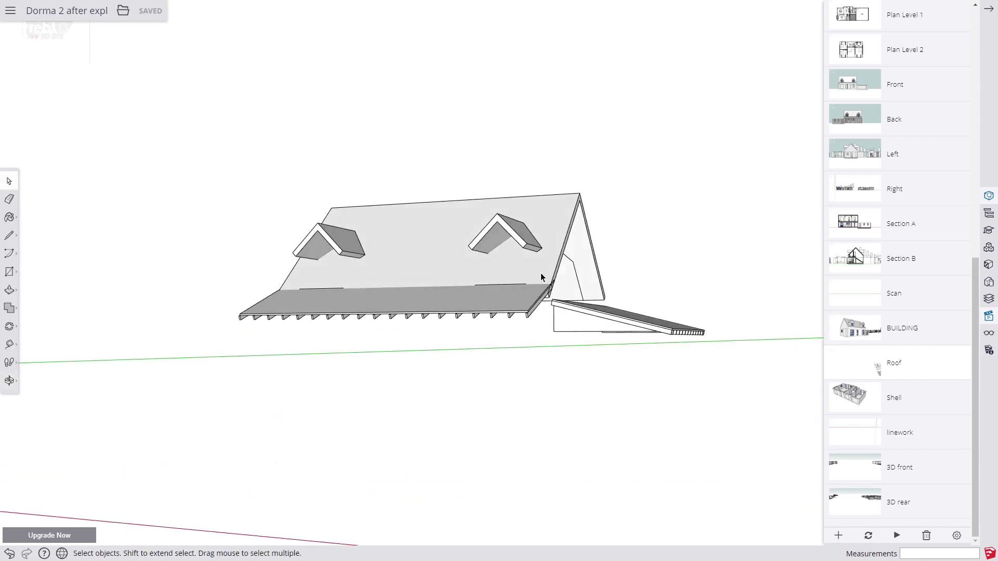
# Group the main attic roof and its dormers together
pyautogui.click(541, 275)
pyautogui.moveTo(540, 274); pyautogui.dragTo(538, 281, button='middle')
pyautogui.keyDown('shift'); pyautogui.click(529, 260); pyautogui.keyUp('shift')
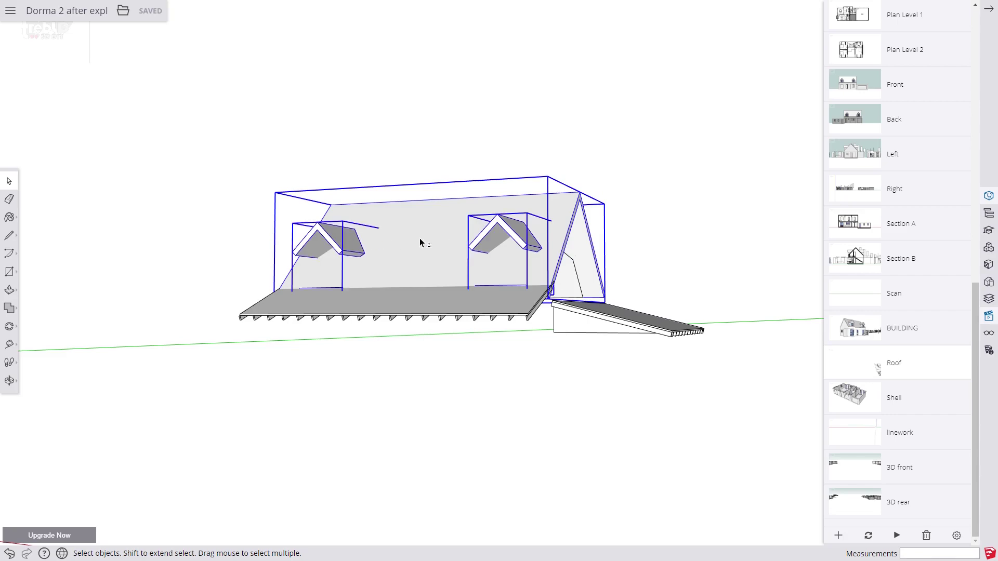
pyautogui.moveTo(420, 243); pyautogui.dragTo(453, 358, button='middle')
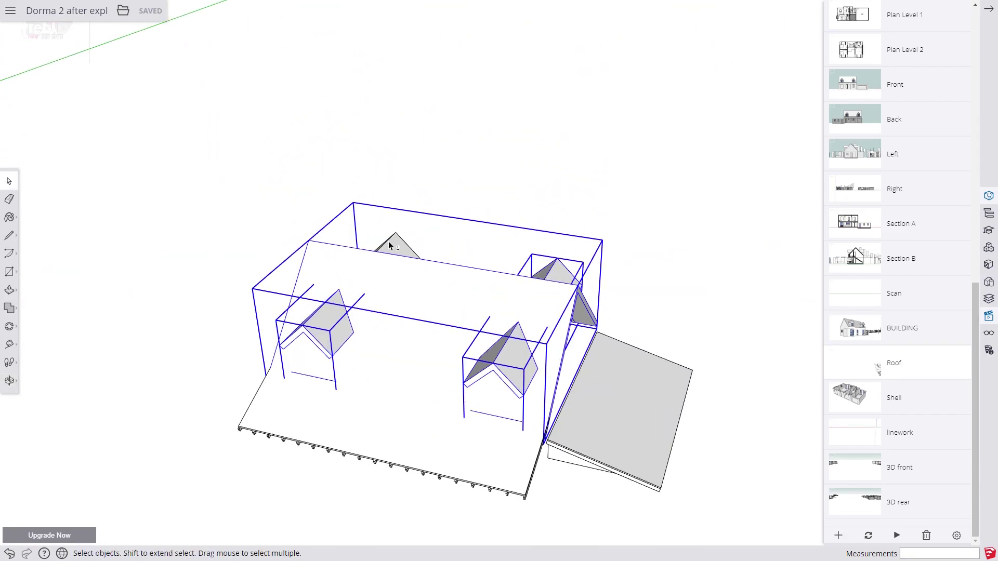
pyautogui.rightClick(398, 267)
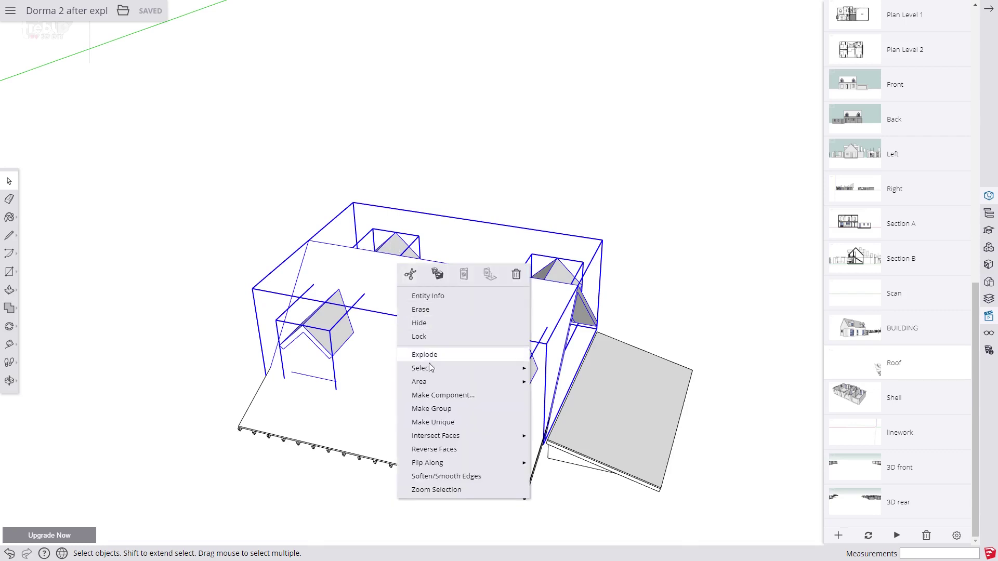
pyautogui.click(430, 409)
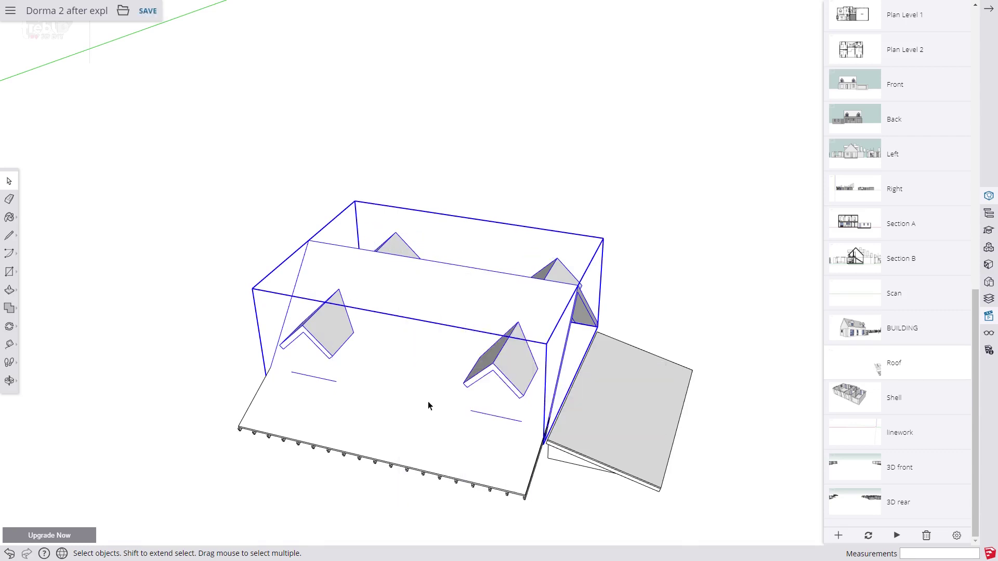
# Open the new roof group and select all its geometry
pyautogui.doubleClick(427, 362)
pyautogui.moveTo(438, 378); pyautogui.dragTo(617, 263, button='middle')
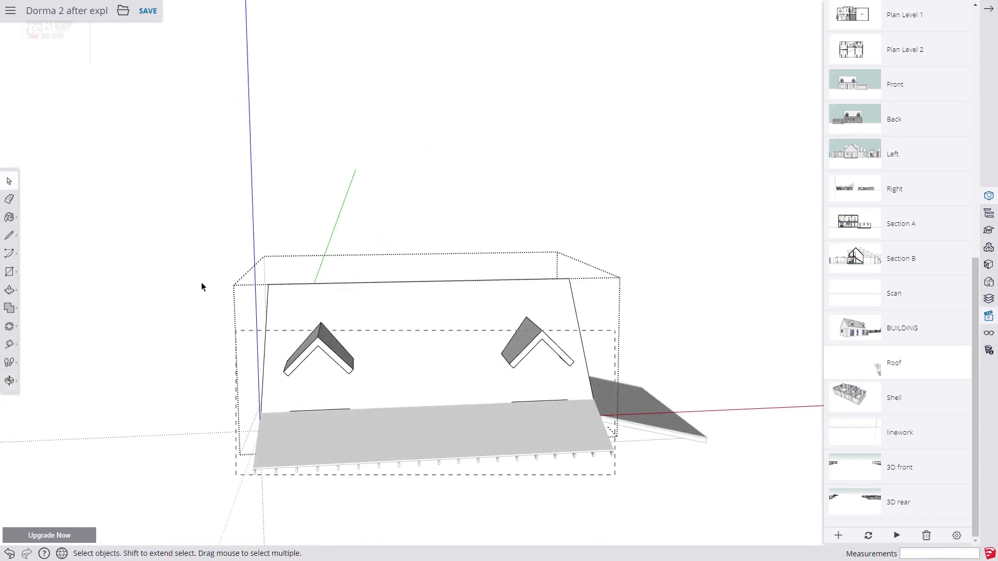
pyautogui.moveTo(202, 249); pyautogui.dragTo(202, 250)
pyautogui.moveTo(297, 372); pyautogui.dragTo(516, 281, button='middle')
pyautogui.rightClick(438, 330)
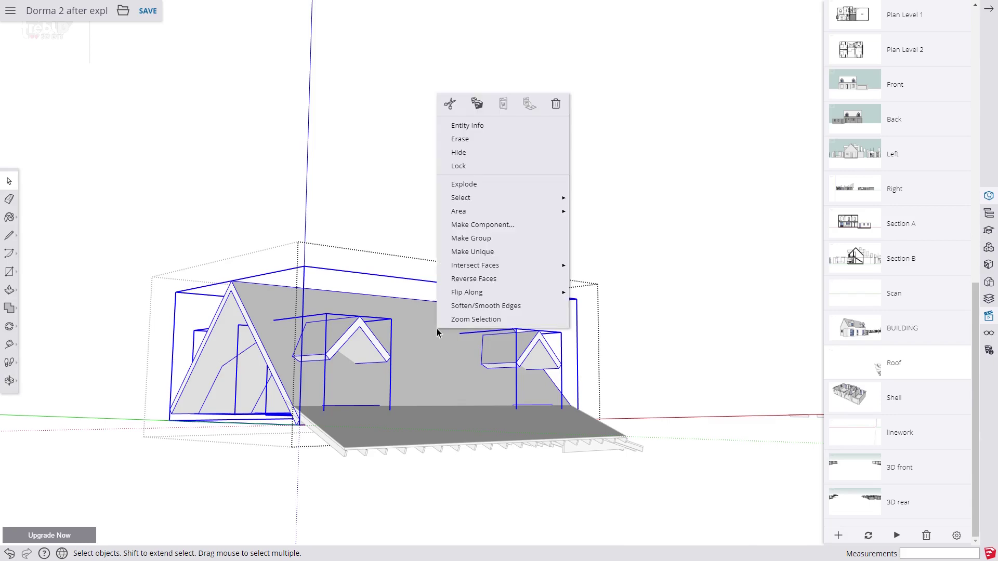
# Explode the attic roof and push the first dormer window face into it
pyautogui.click(468, 185)
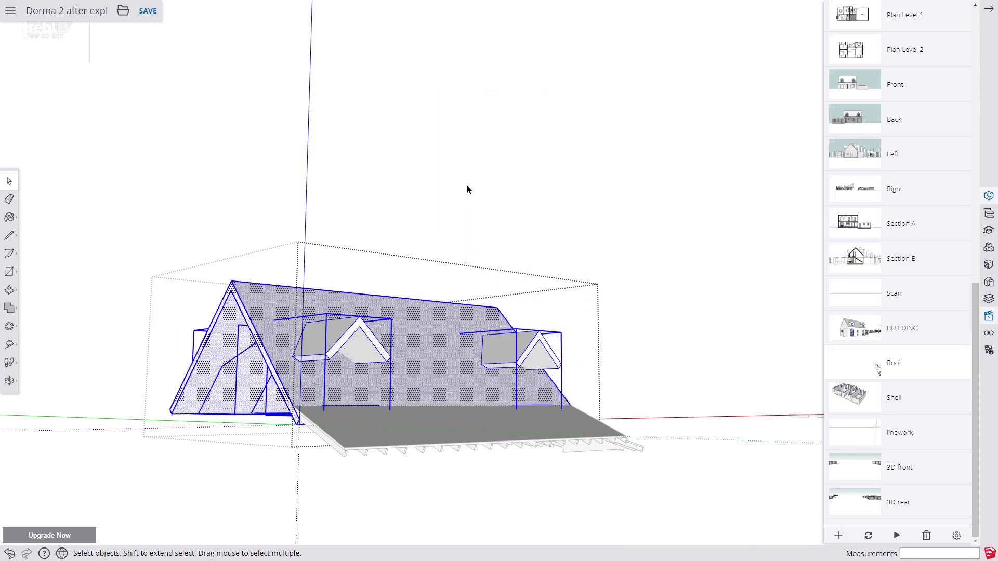
pyautogui.moveTo(303, 359); pyautogui.dragTo(385, 325, button='middle')
pyautogui.click(10, 291)
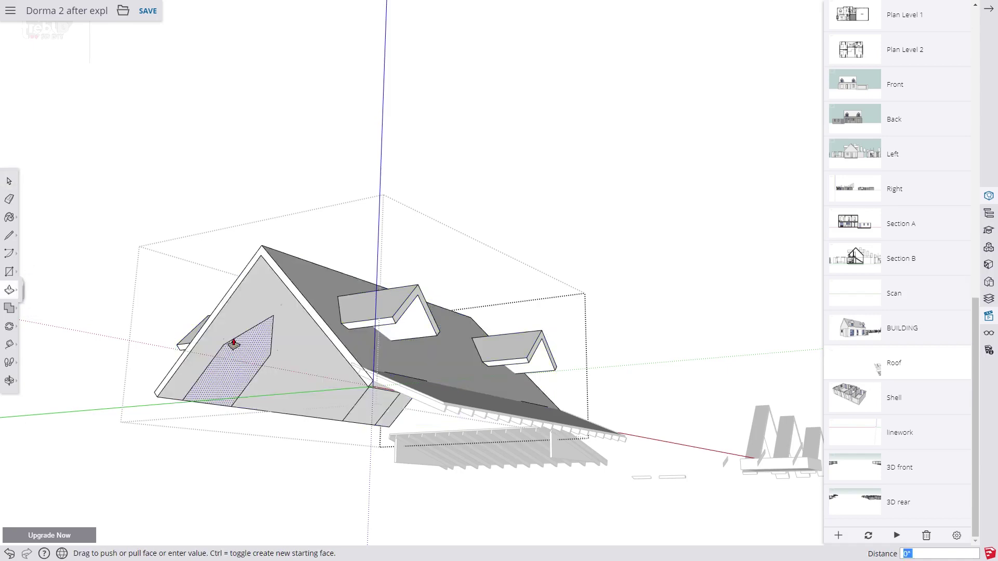
pyautogui.moveTo(232, 345); pyautogui.dragTo(261, 251)
pyautogui.moveTo(291, 291); pyautogui.dragTo(547, 329, button='middle')
# Push the upper and lower triangular window faces through, then return to the BUILDING scene
pyautogui.doubleClick(575, 363)
pyautogui.click(528, 389)
pyautogui.moveTo(506, 372); pyautogui.dragTo(380, 365, button='middle')
pyautogui.click(335, 379)
pyautogui.click(335, 379)
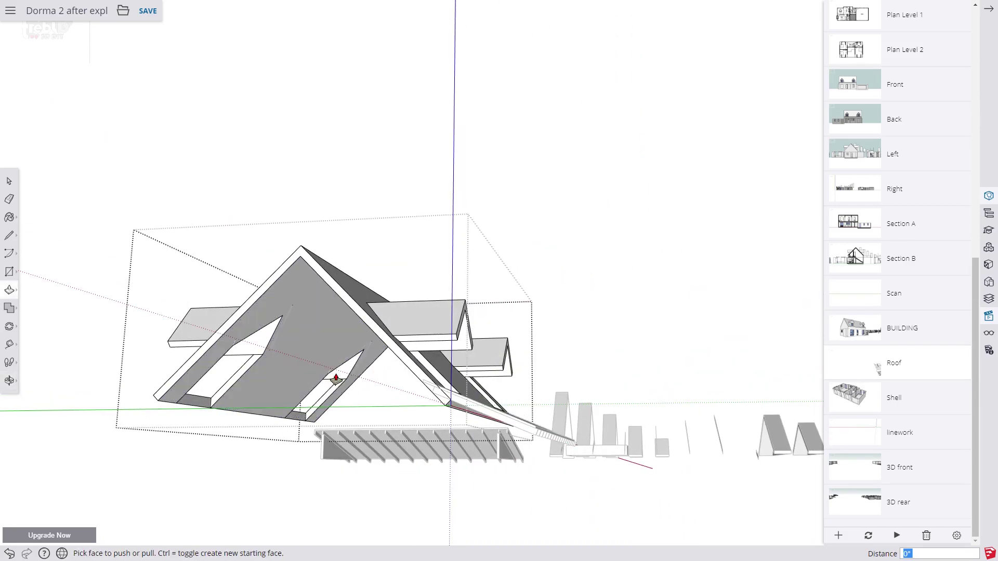
pyautogui.click(9, 181)
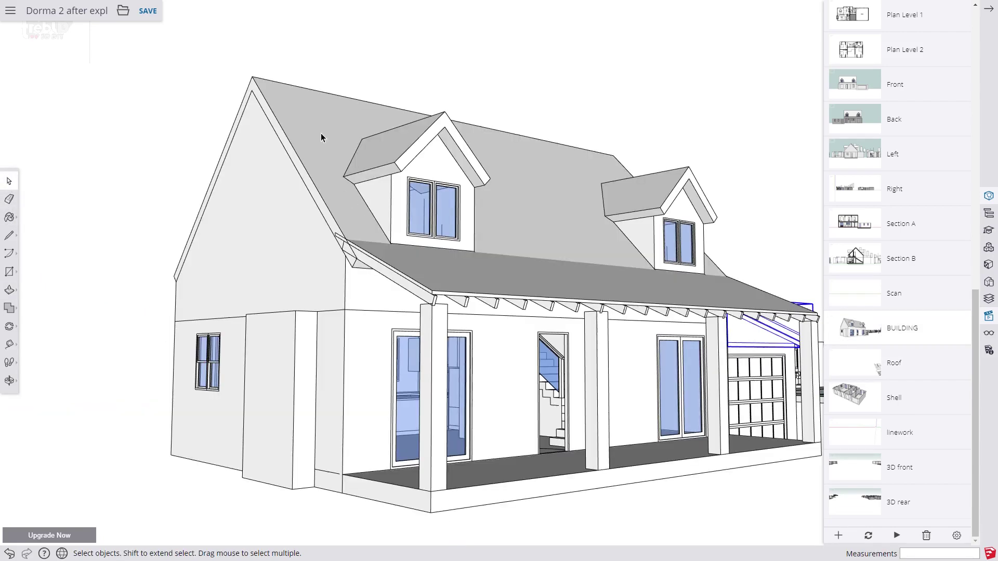
# Inside the roof group, push the left and right gable fascias out 18 inches each
pyautogui.doubleClick(321, 136)
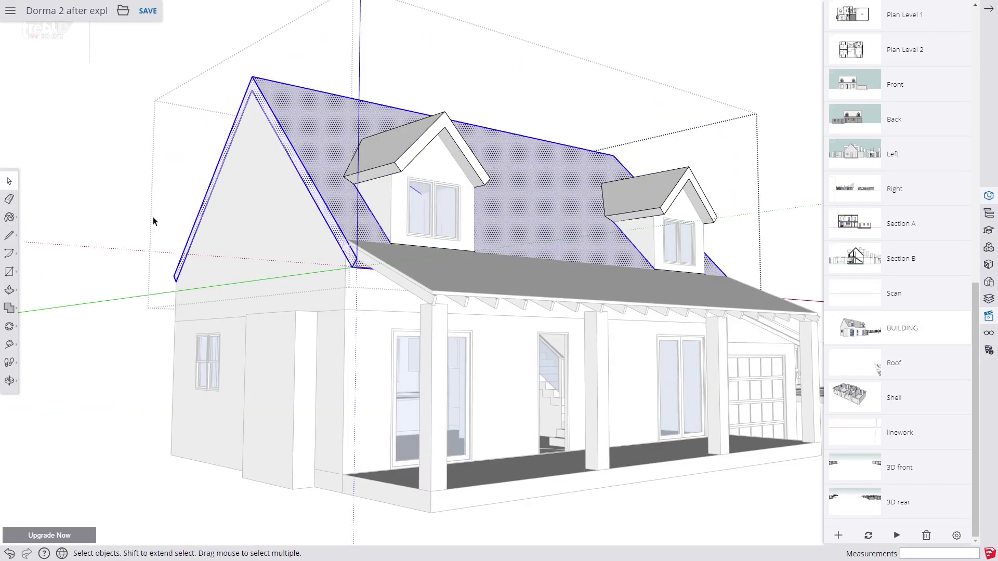
pyautogui.click(10, 290)
pyautogui.click(301, 183)
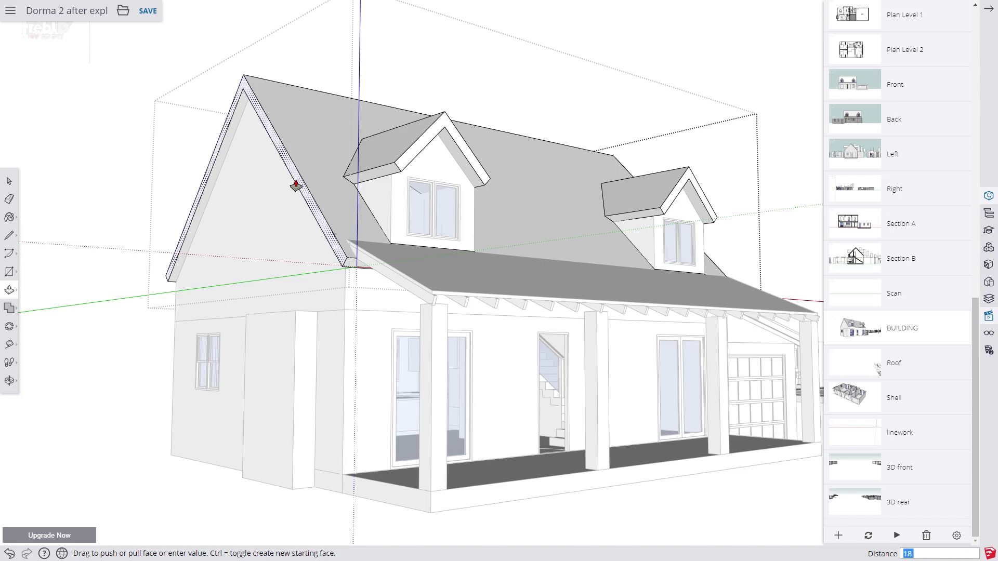
pyautogui.press('Return')
pyautogui.press('o')
pyautogui.moveTo(639, 303); pyautogui.dragTo(395, 302)
pyautogui.press('p')
pyautogui.doubleClick(718, 194)
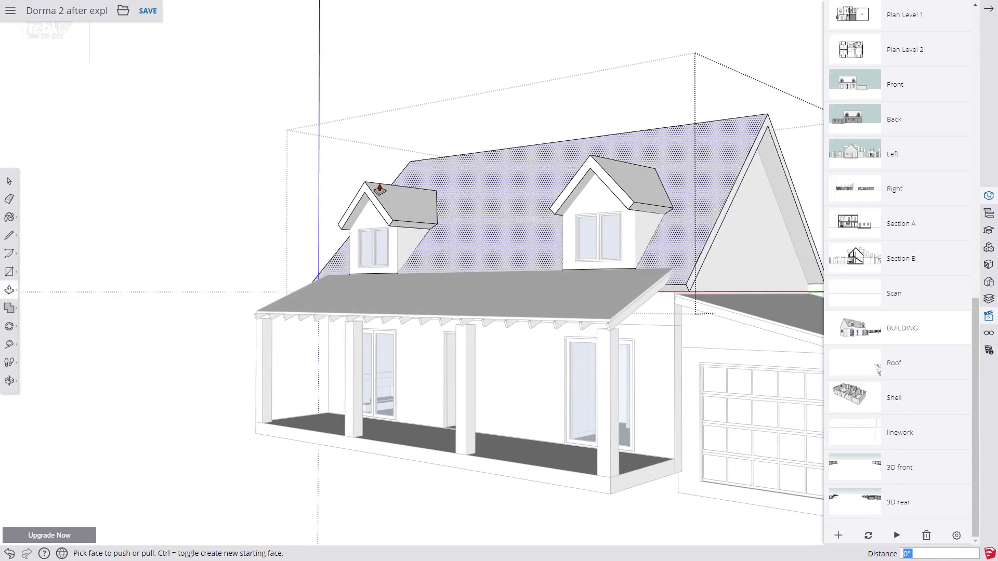
pyautogui.press('space')
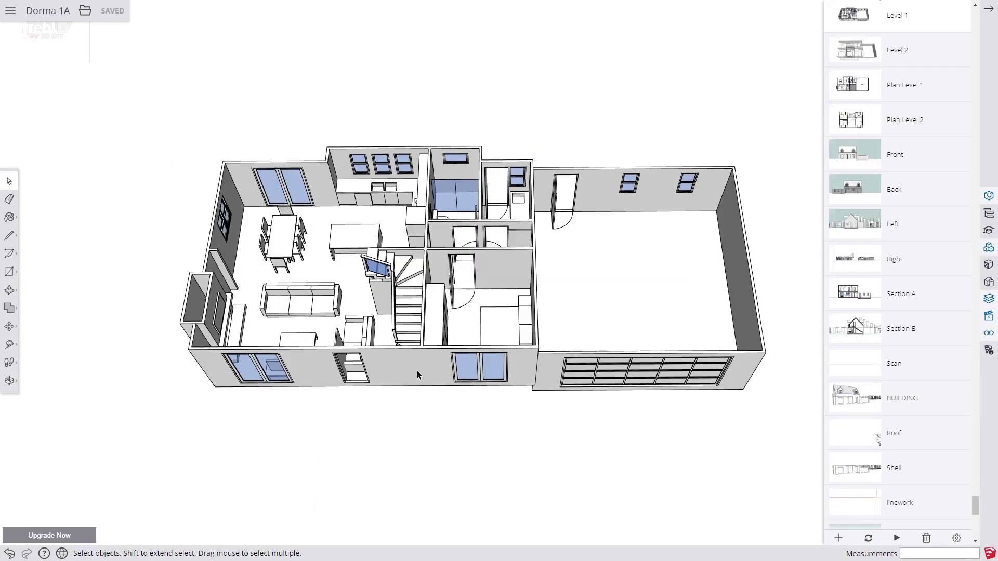
# Group the Dorma 1A floor-plan geometry, open the group, and select all connected walls and floor
pyautogui.tripleClick(417, 374)
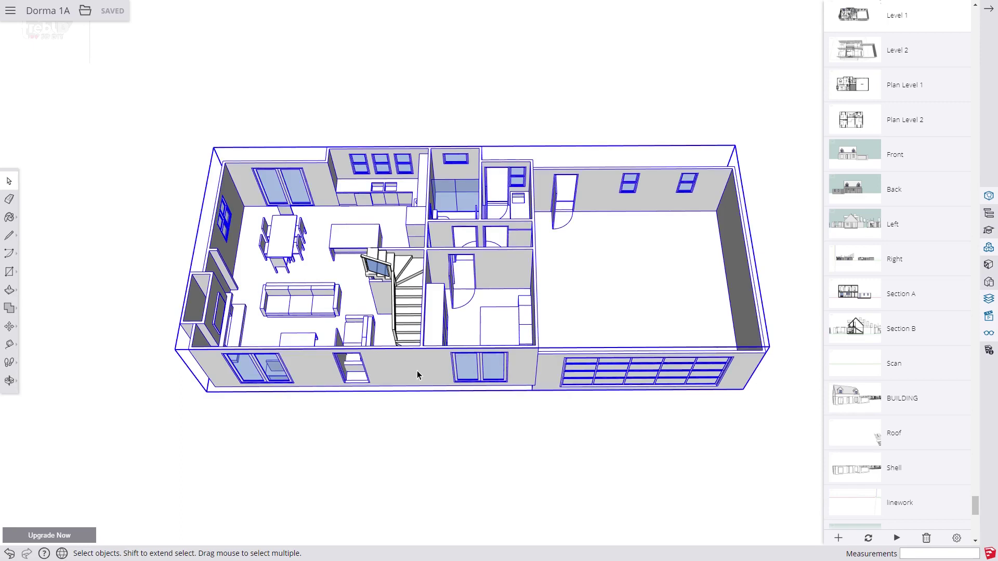
pyautogui.hotkey('ctrl', 'g')
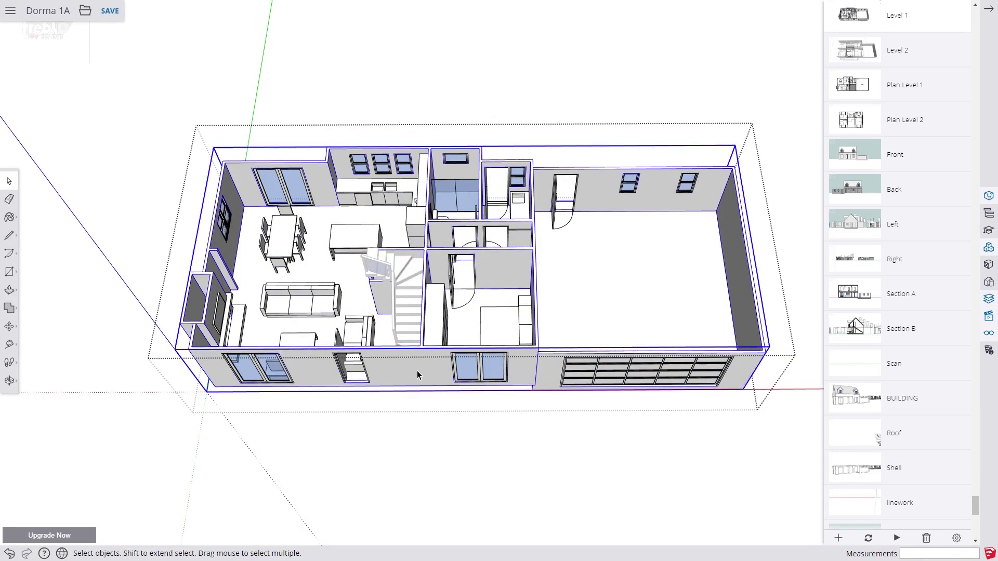
pyautogui.doubleClick(417, 370)
pyautogui.tripleClick(417, 370)
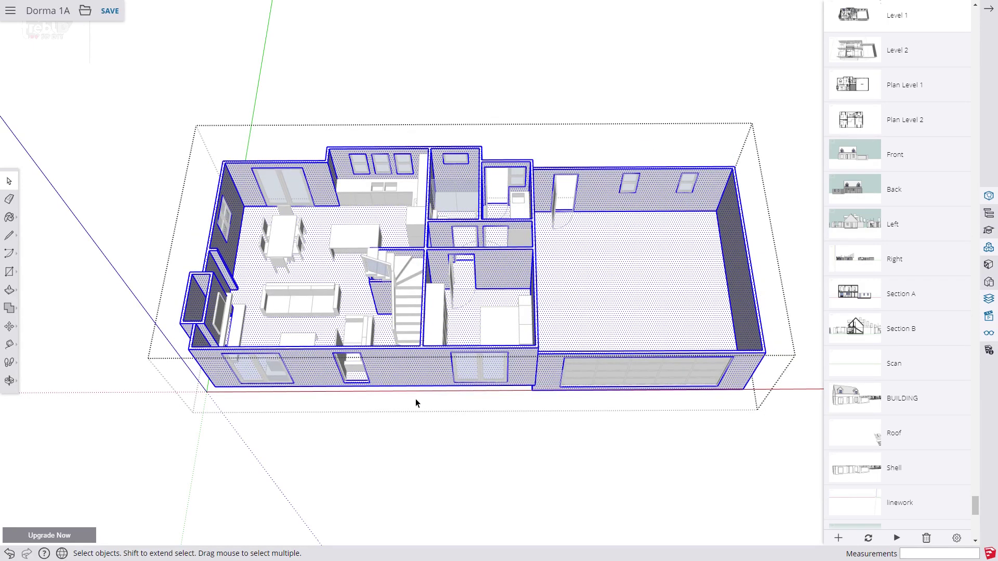
# Push the front wall out 6 inches, then thicken the corner pillar and the far-side wall to match
pyautogui.click(10, 292)
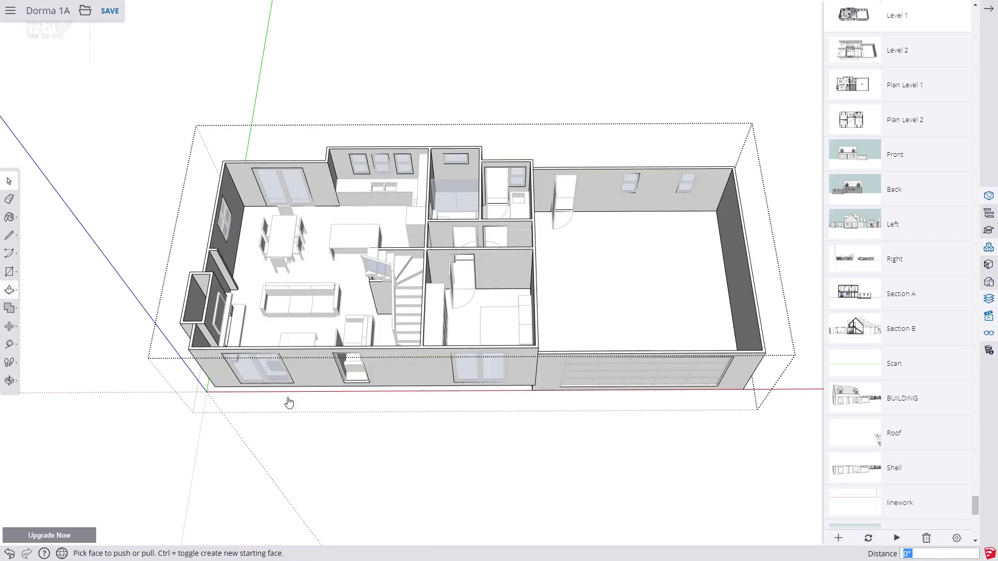
pyautogui.moveTo(389, 375); pyautogui.dragTo(391, 380)
pyautogui.click(391, 380)
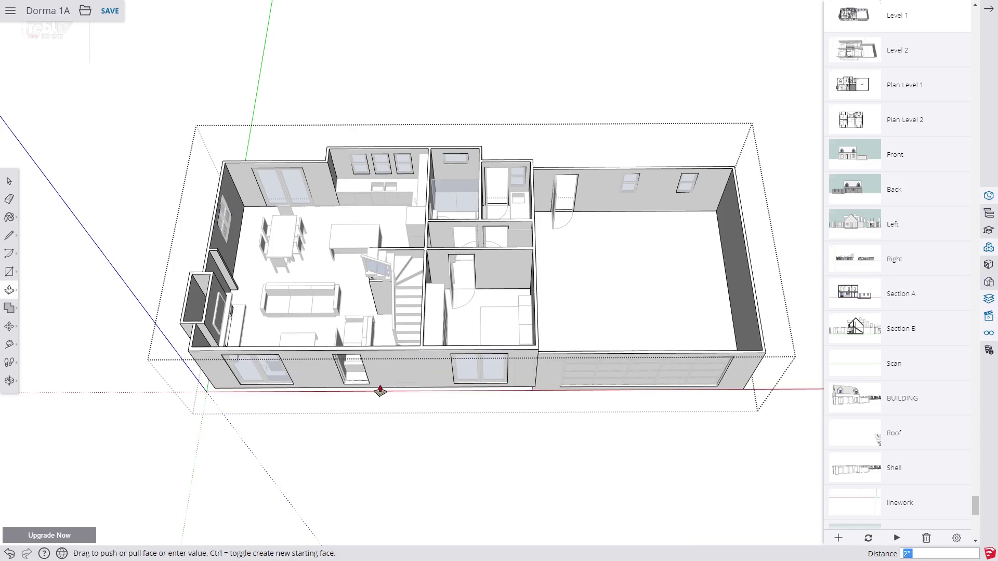
pyautogui.moveTo(402, 390); pyautogui.dragTo(654, 253, button='middle')
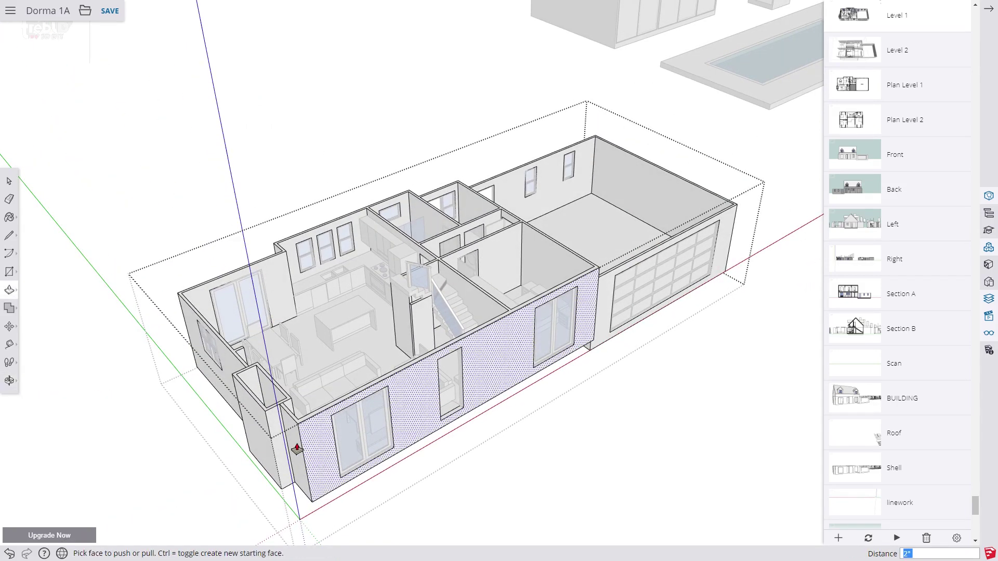
pyautogui.click(277, 430)
pyautogui.click(254, 426)
pyautogui.moveTo(284, 427); pyautogui.dragTo(722, 421, button='middle')
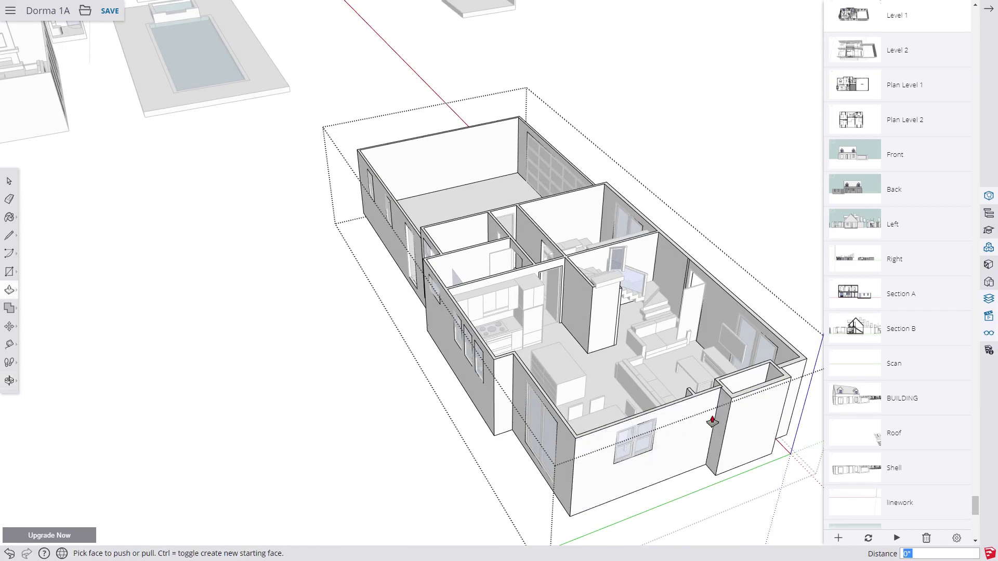
pyautogui.click(709, 422)
pyautogui.click(708, 418)
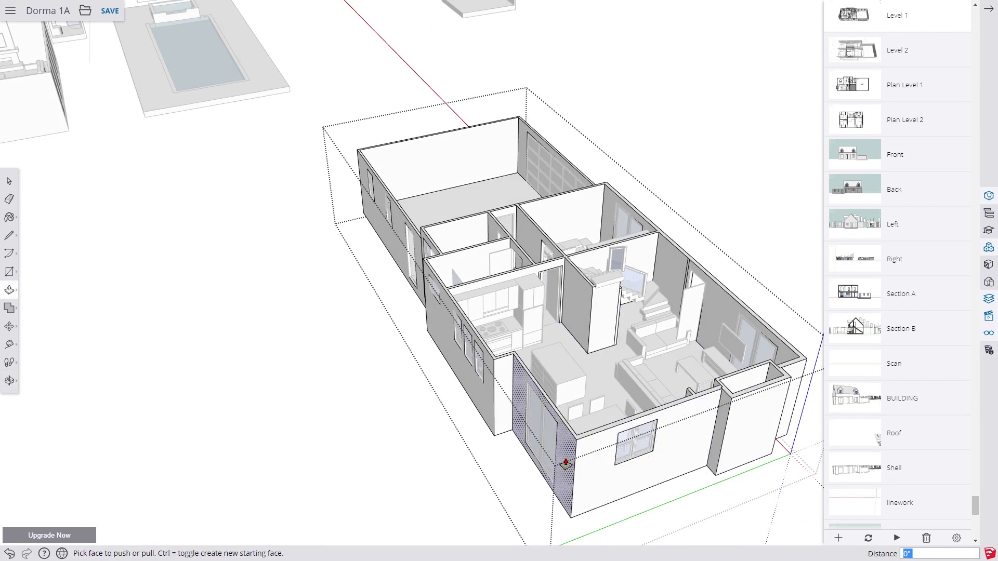